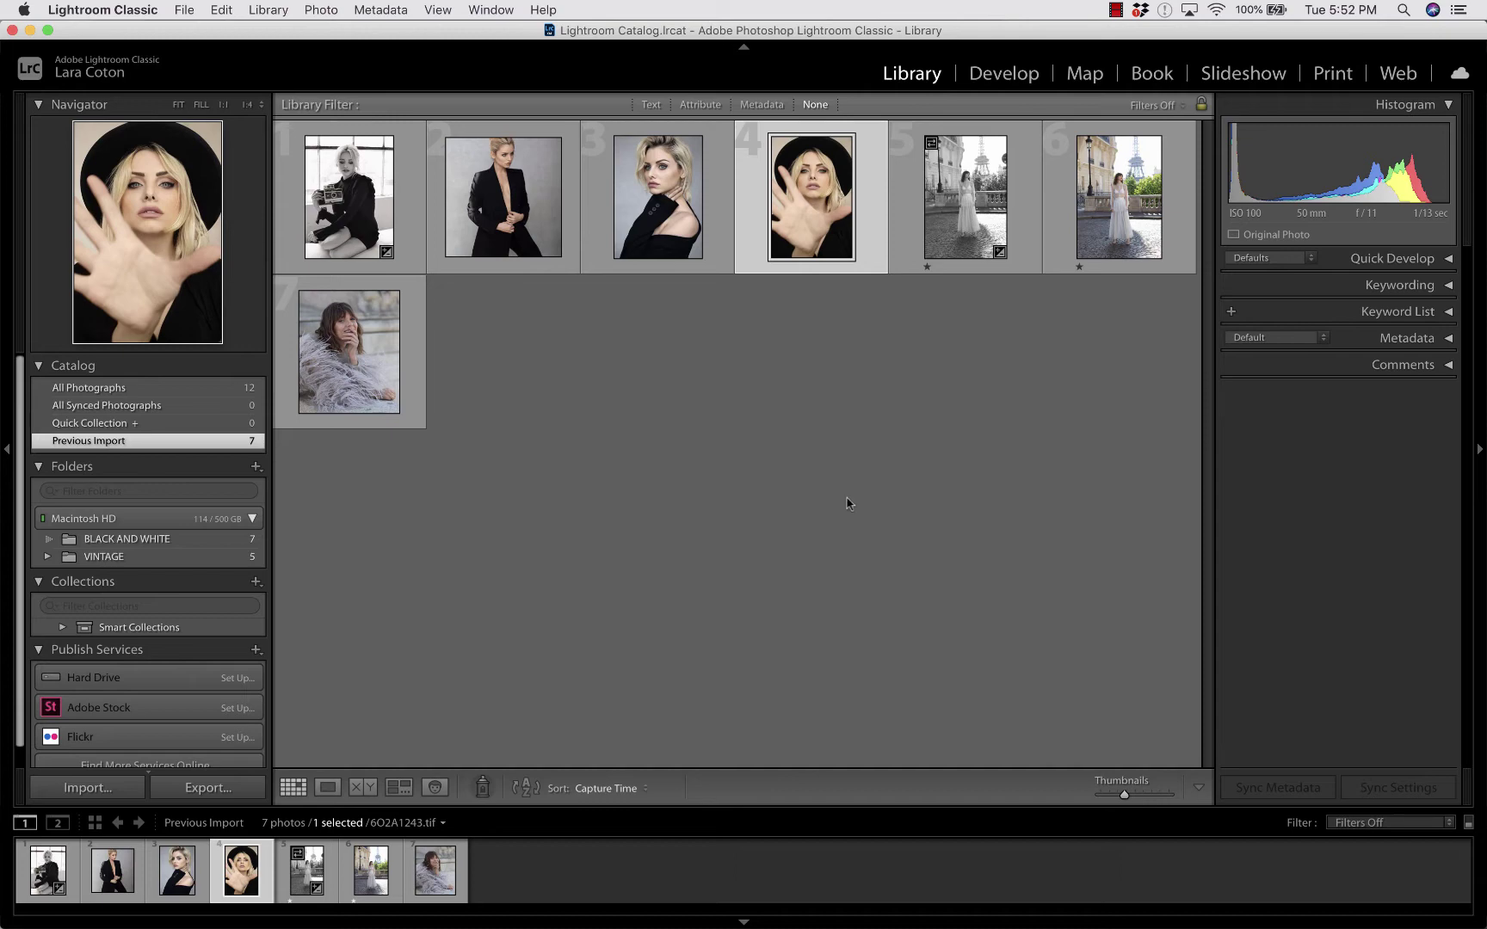
Step: Import the Essential B&W Set preset zip into Develop from the desktop folder LJ - LR PRESETS - ESSENTIAL BW SET
{"action": "left_click", "coordinate": [1003, 76]}
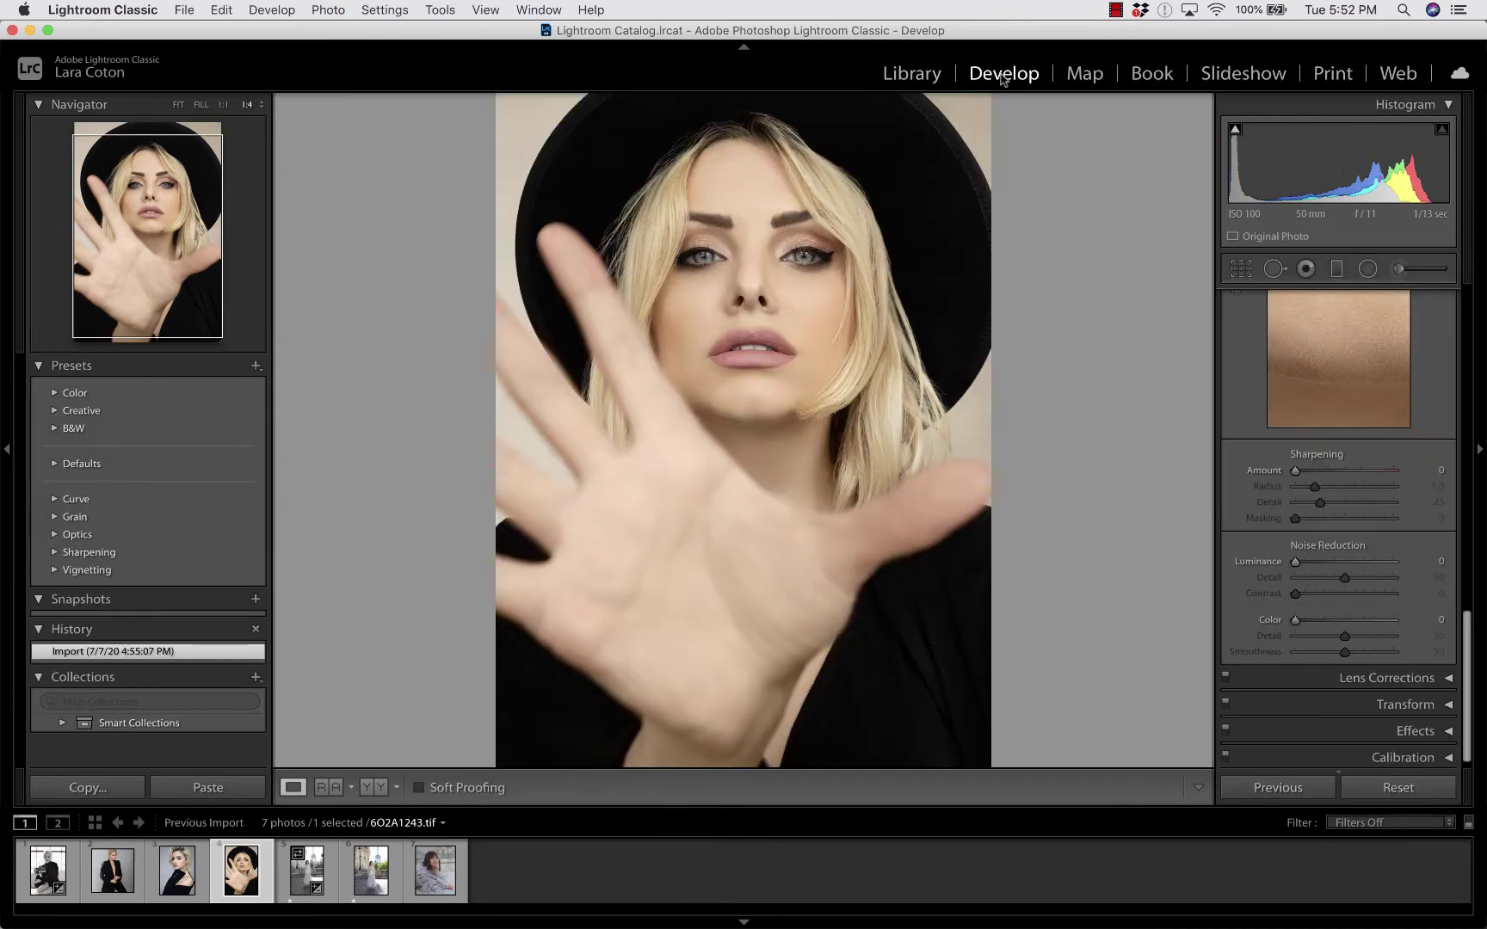
{"action": "left_click", "coordinate": [38, 367]}
{"action": "left_click", "coordinate": [38, 367]}
{"action": "left_click", "coordinate": [256, 368]}
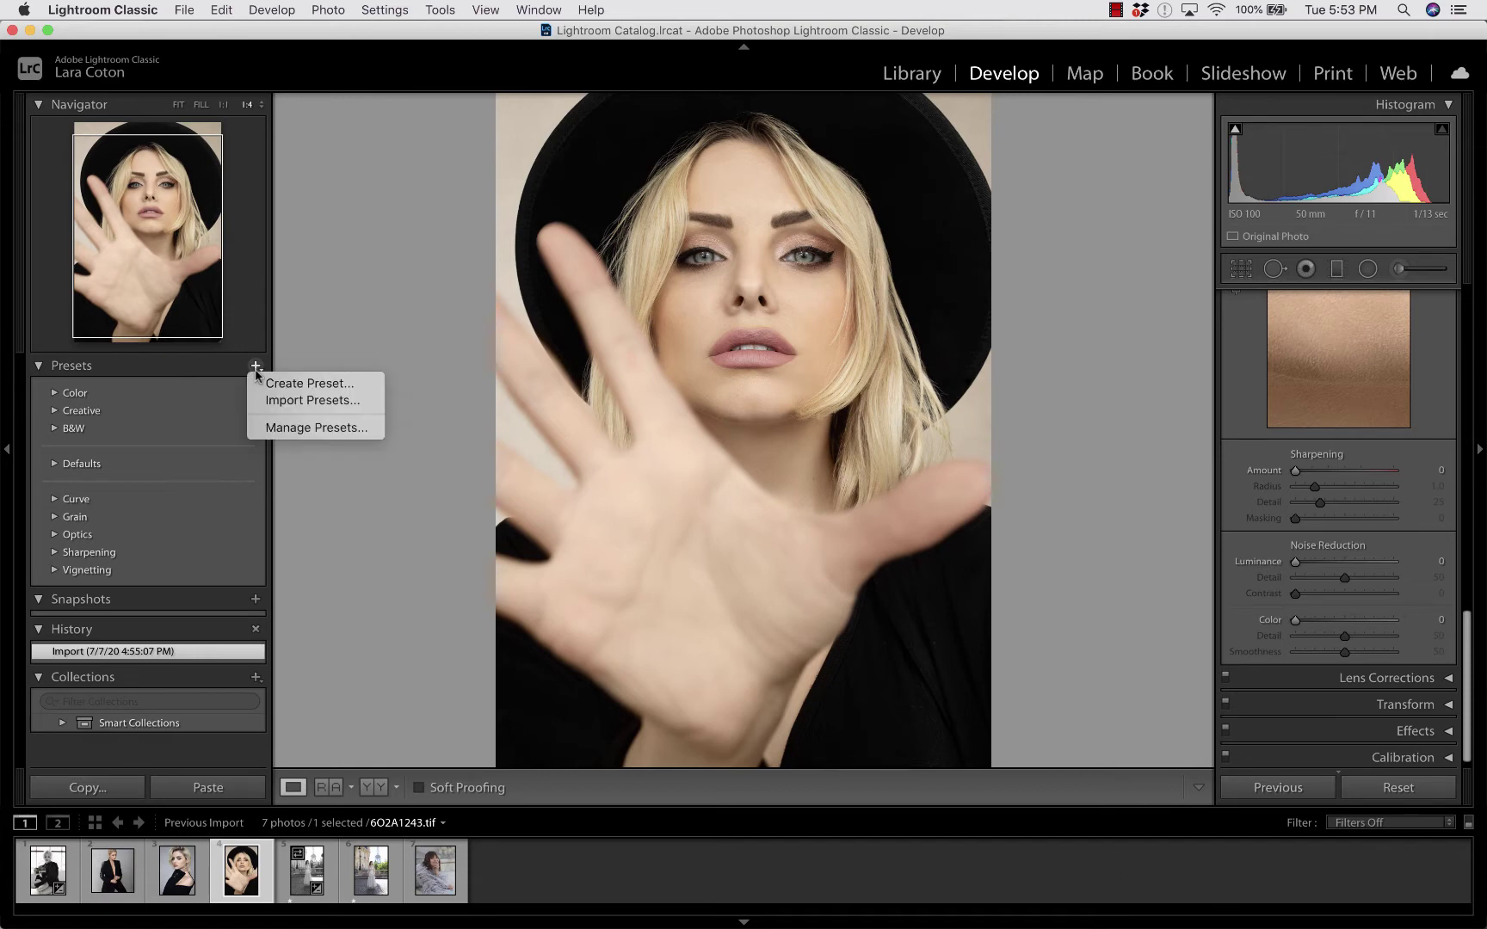
{"action": "left_click", "coordinate": [289, 402]}
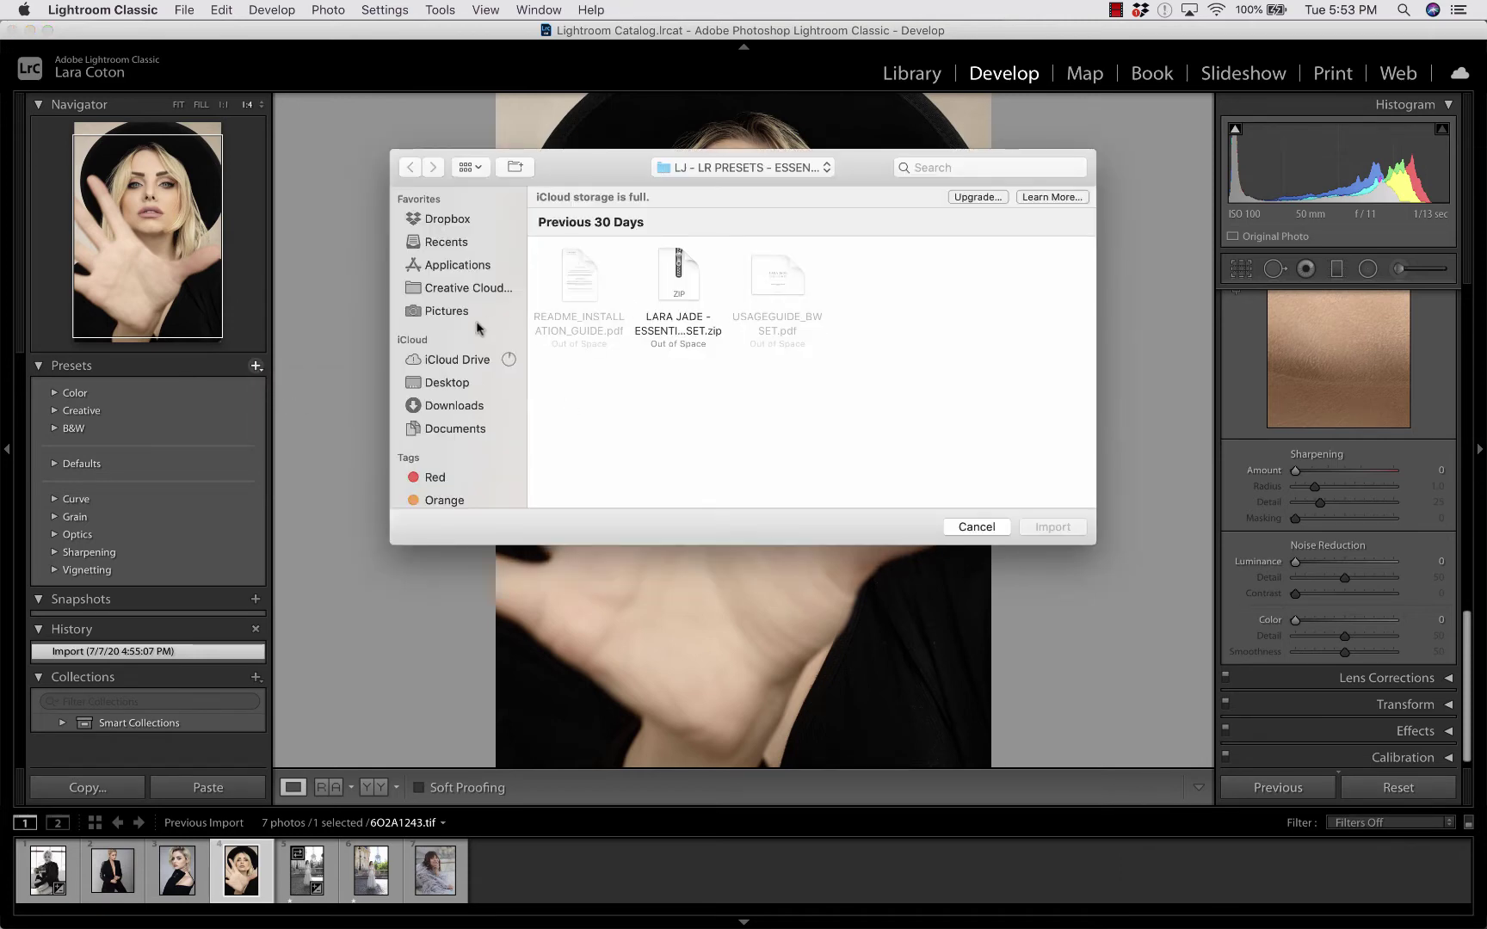
{"action": "left_click", "coordinate": [443, 386]}
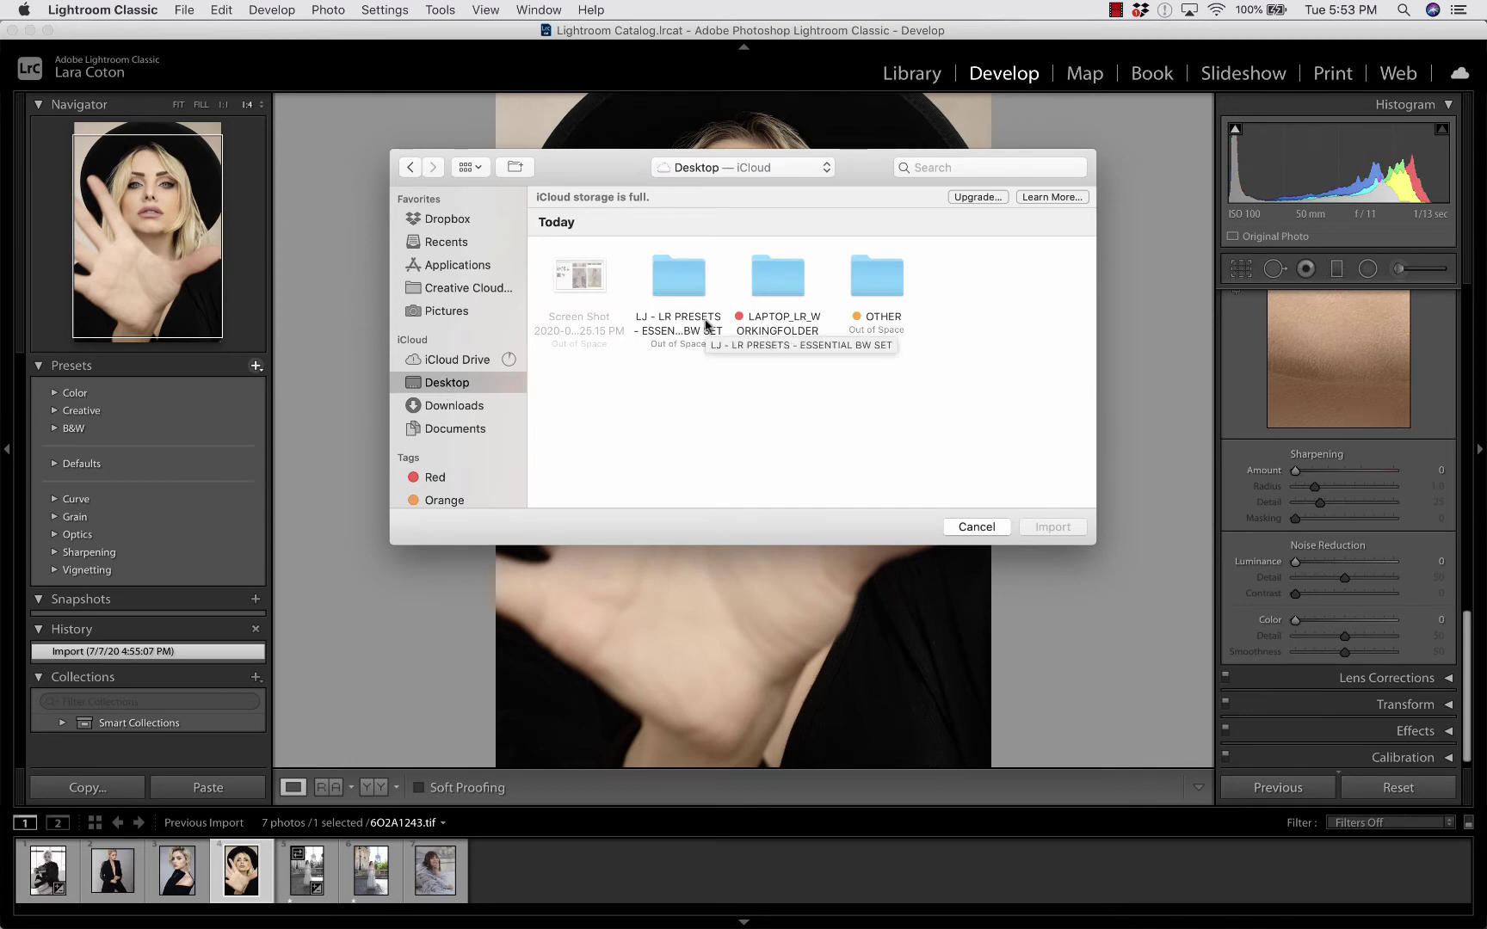
{"action": "left_click", "coordinate": [669, 290]}
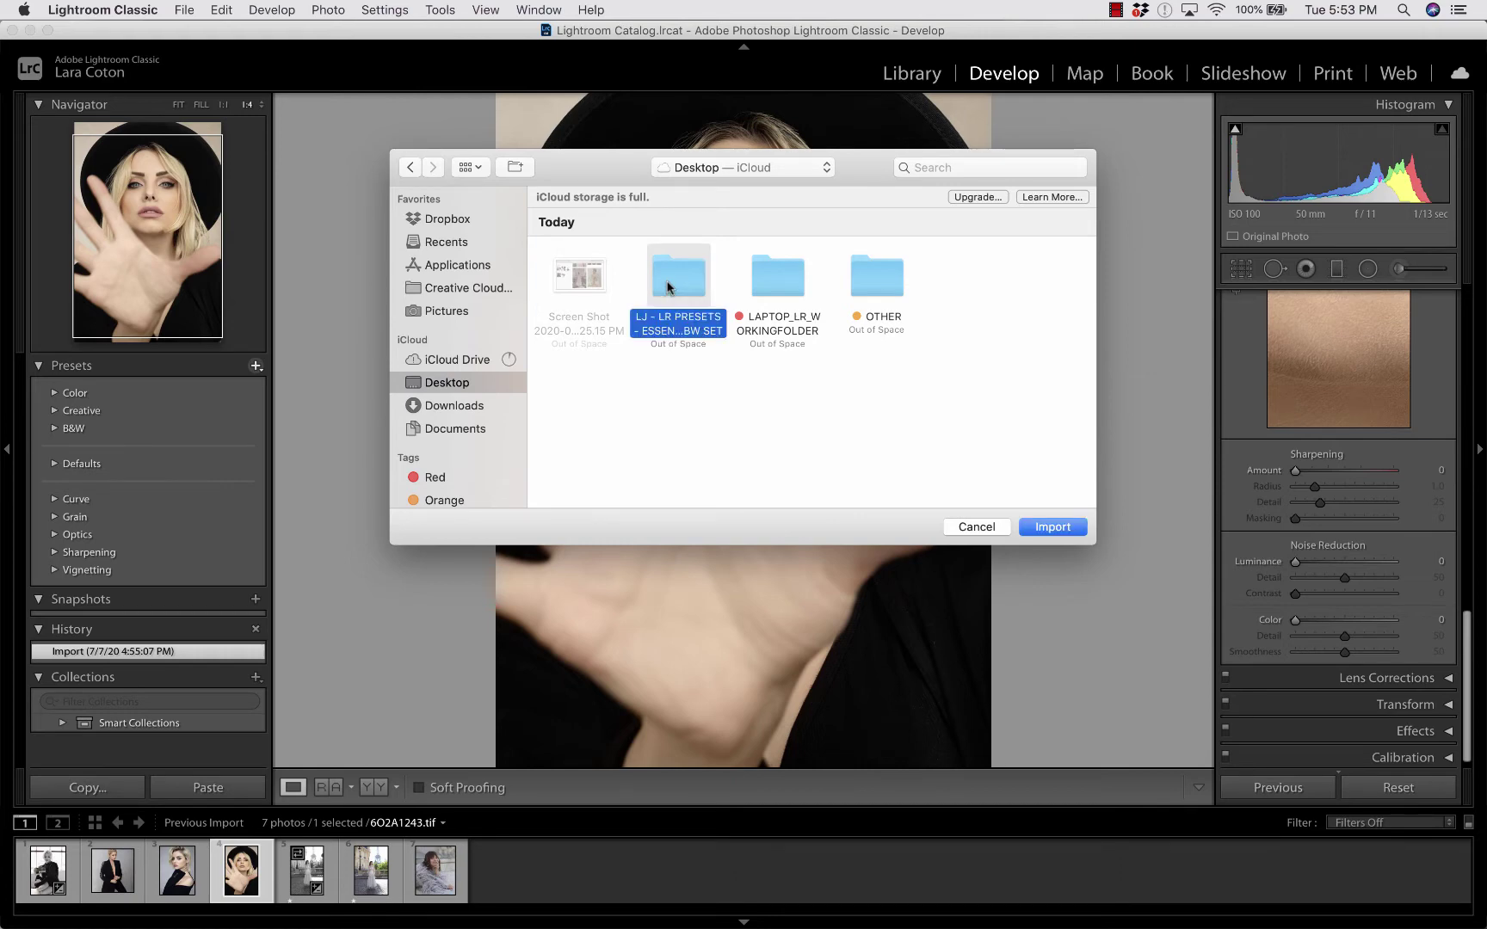
{"action": "double_click", "coordinate": [668, 287]}
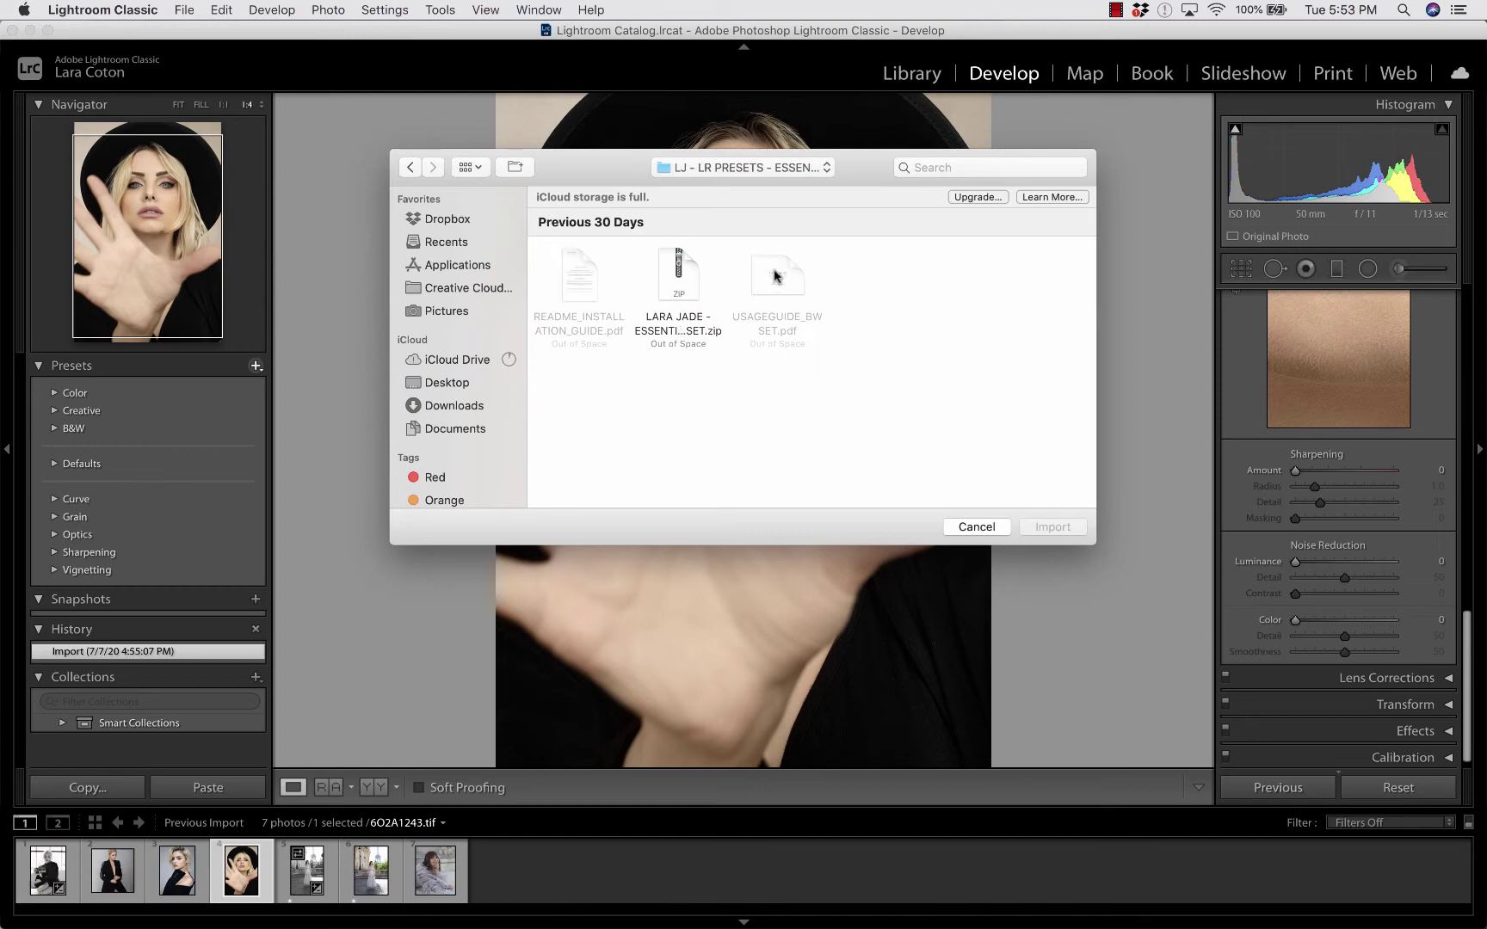
{"action": "left_click", "coordinate": [679, 277]}
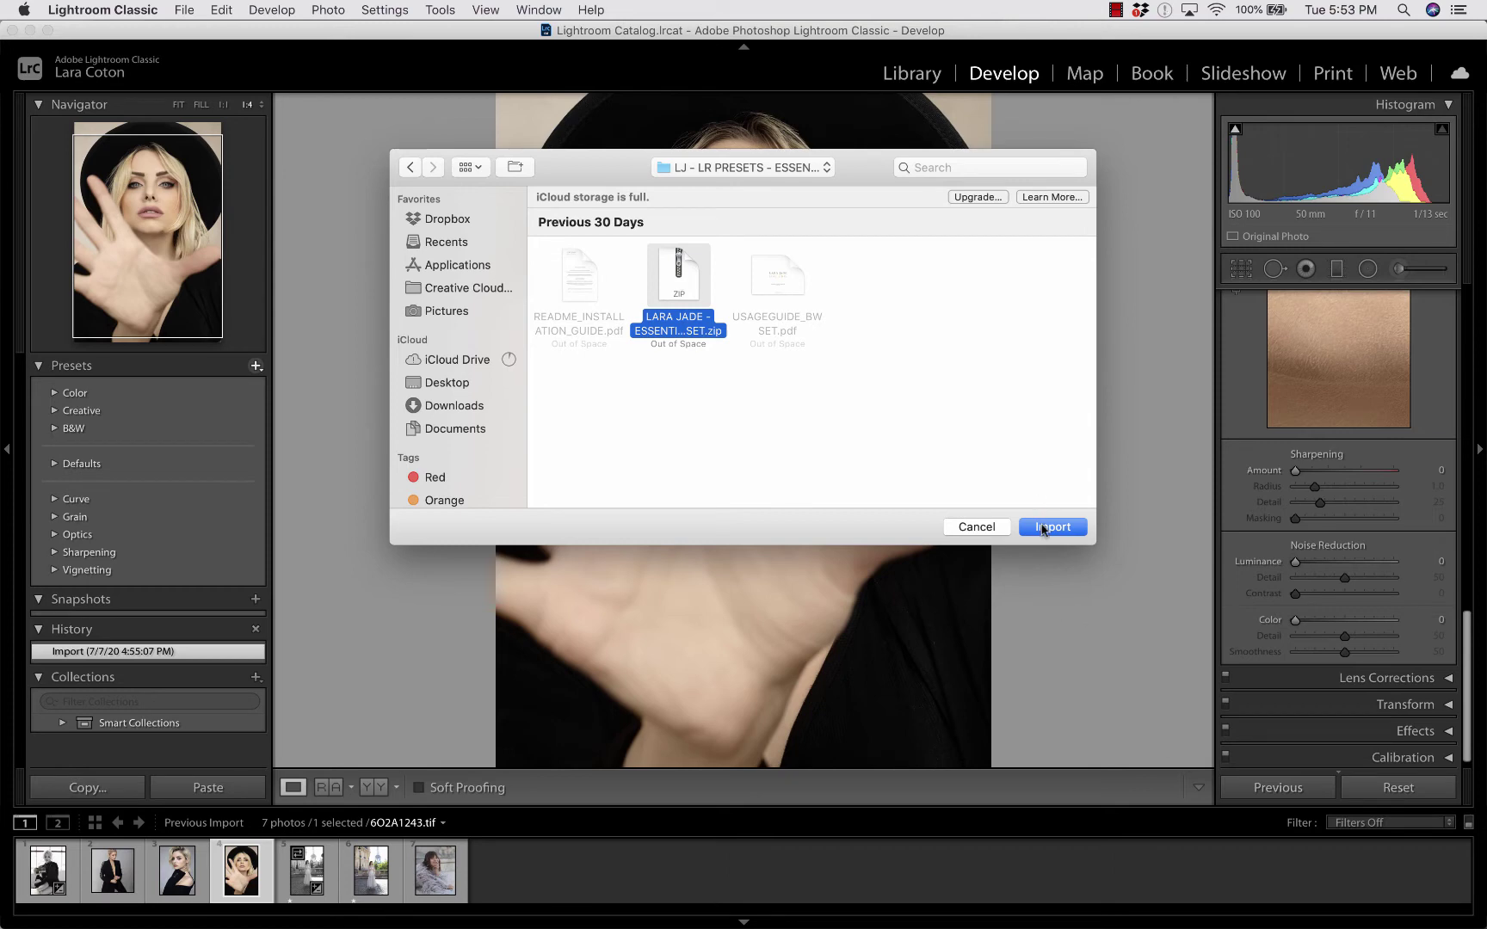
{"action": "left_click", "coordinate": [1045, 528]}
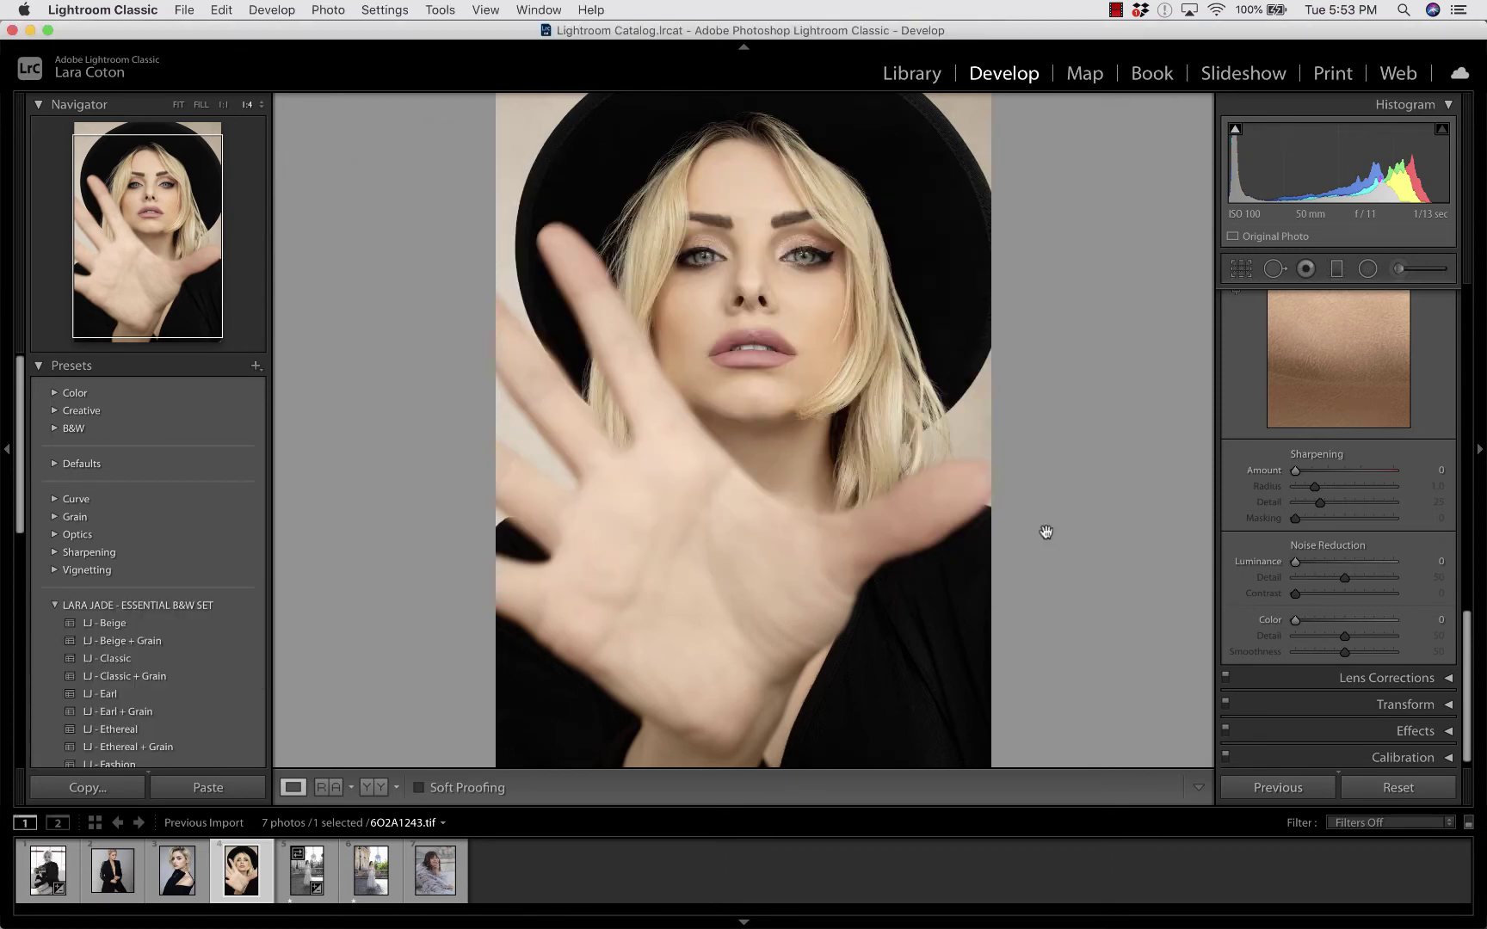
Step: Apply the LJ - Earl + Grain preset from the imported Essential B&W Set to the portrait with the black hat
{"action": "left_click_drag", "start_coordinate": [22, 439], "coordinate": [21, 516]}
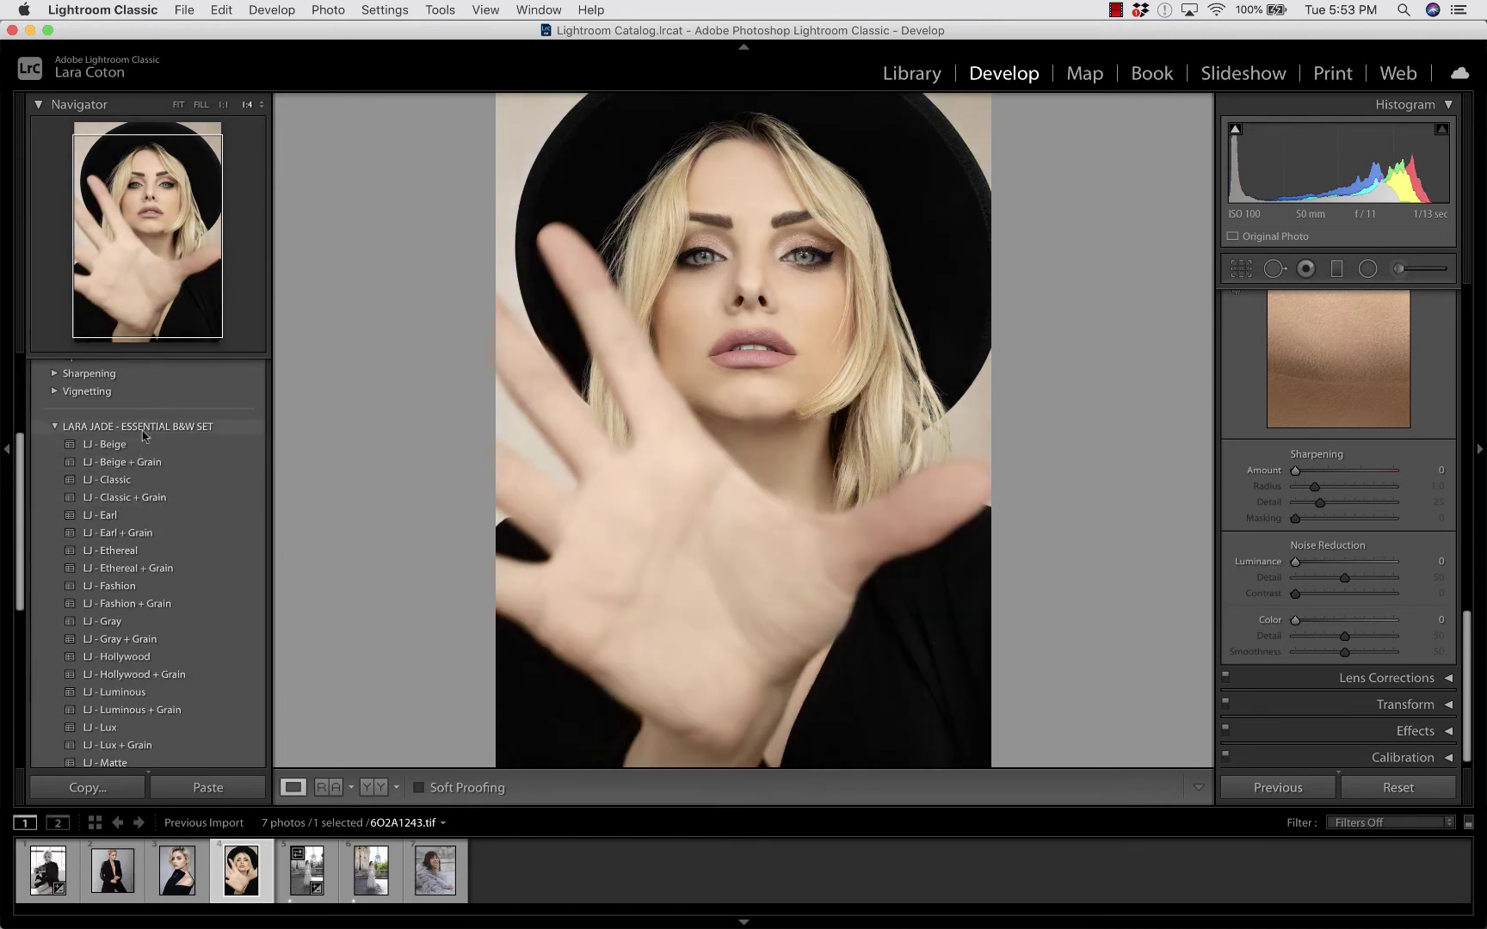
{"action": "left_click", "coordinate": [55, 428]}
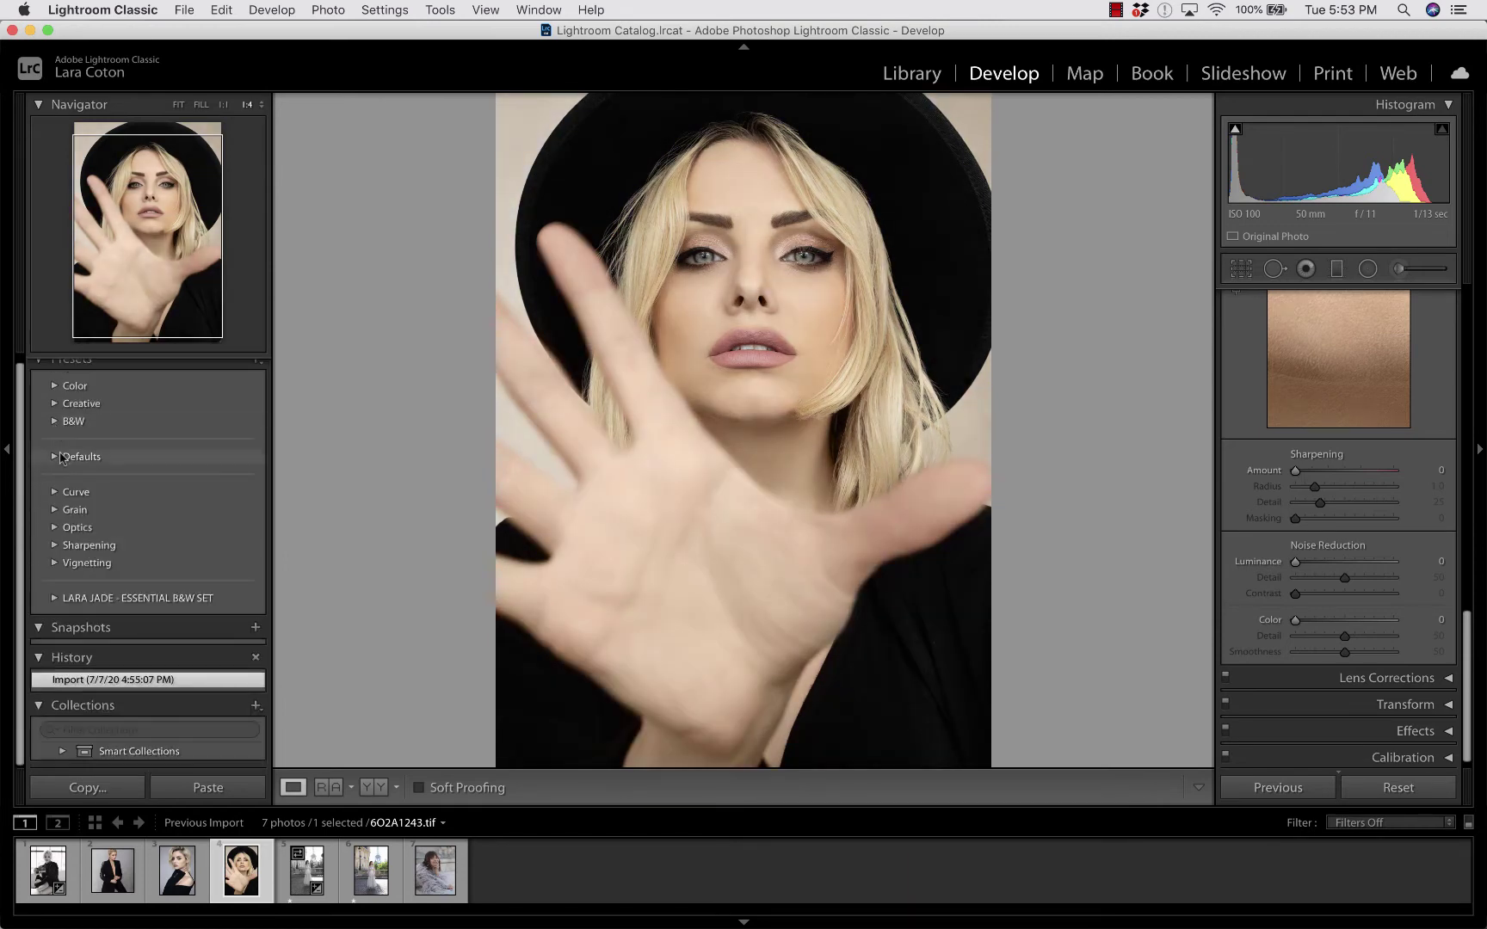
{"action": "left_click", "coordinate": [56, 598]}
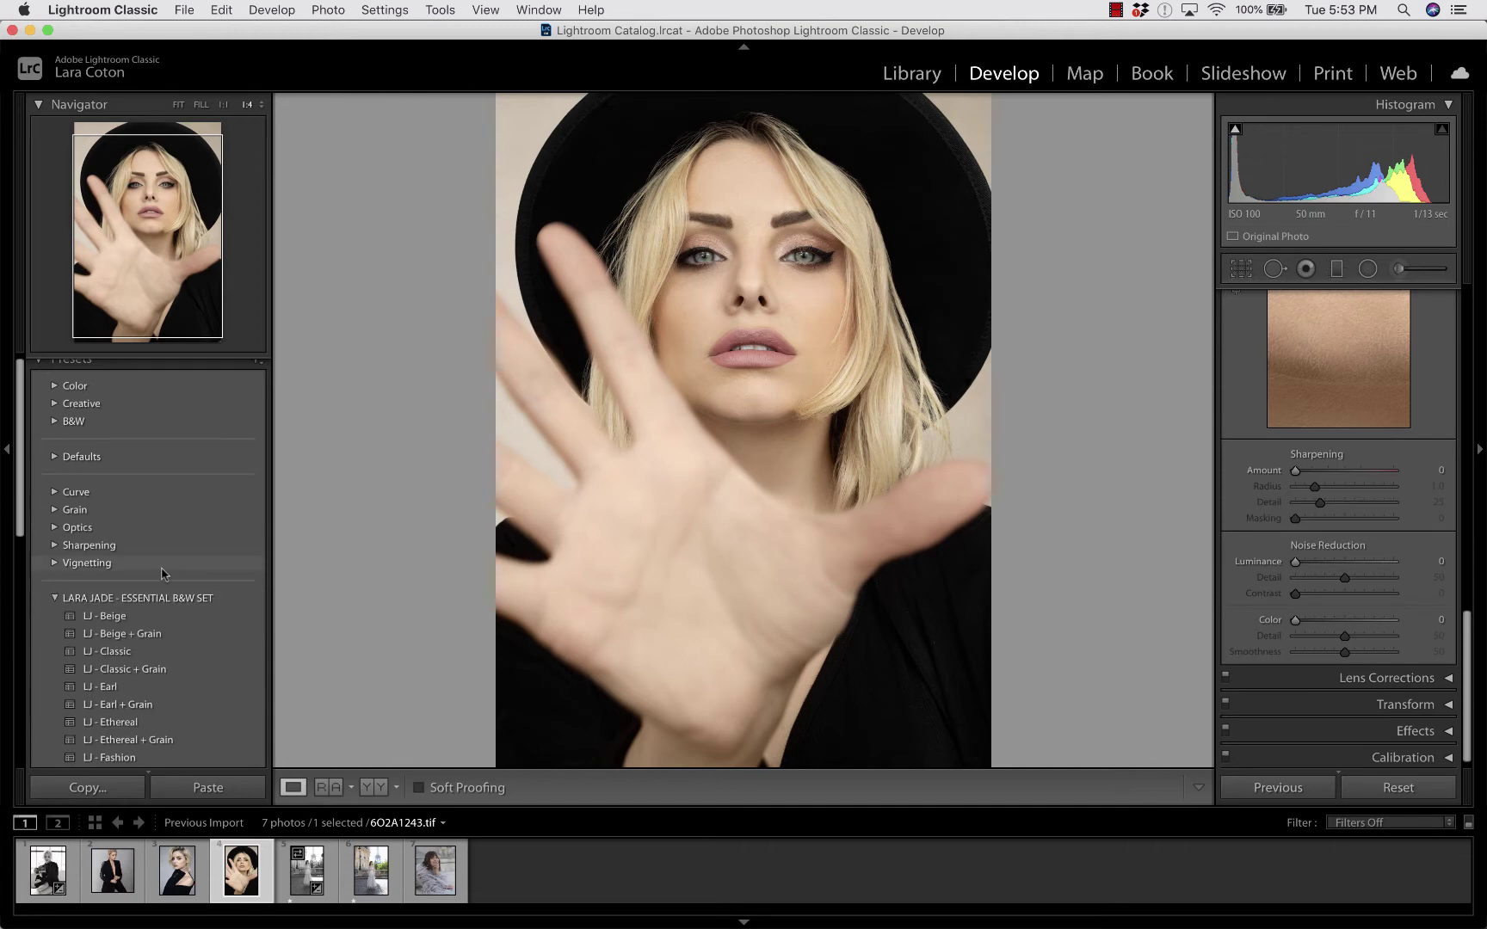
{"action": "scroll", "coordinate": [166, 471], "scroll_direction": "up", "scroll_amount": 1}
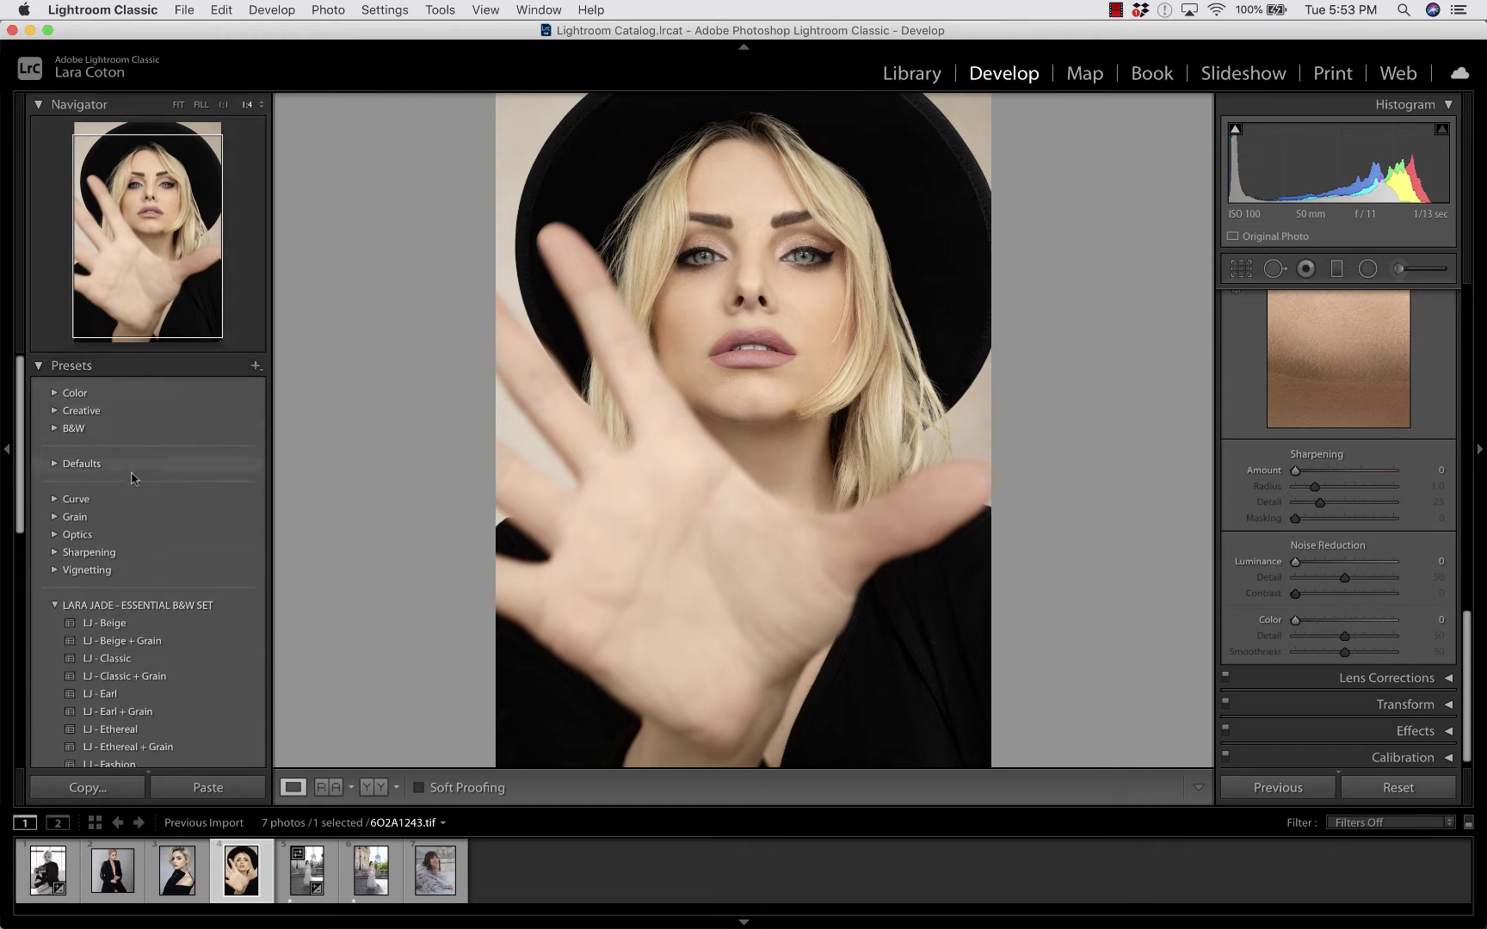
{"action": "scroll", "coordinate": [144, 573], "scroll_direction": "down", "scroll_amount": 3}
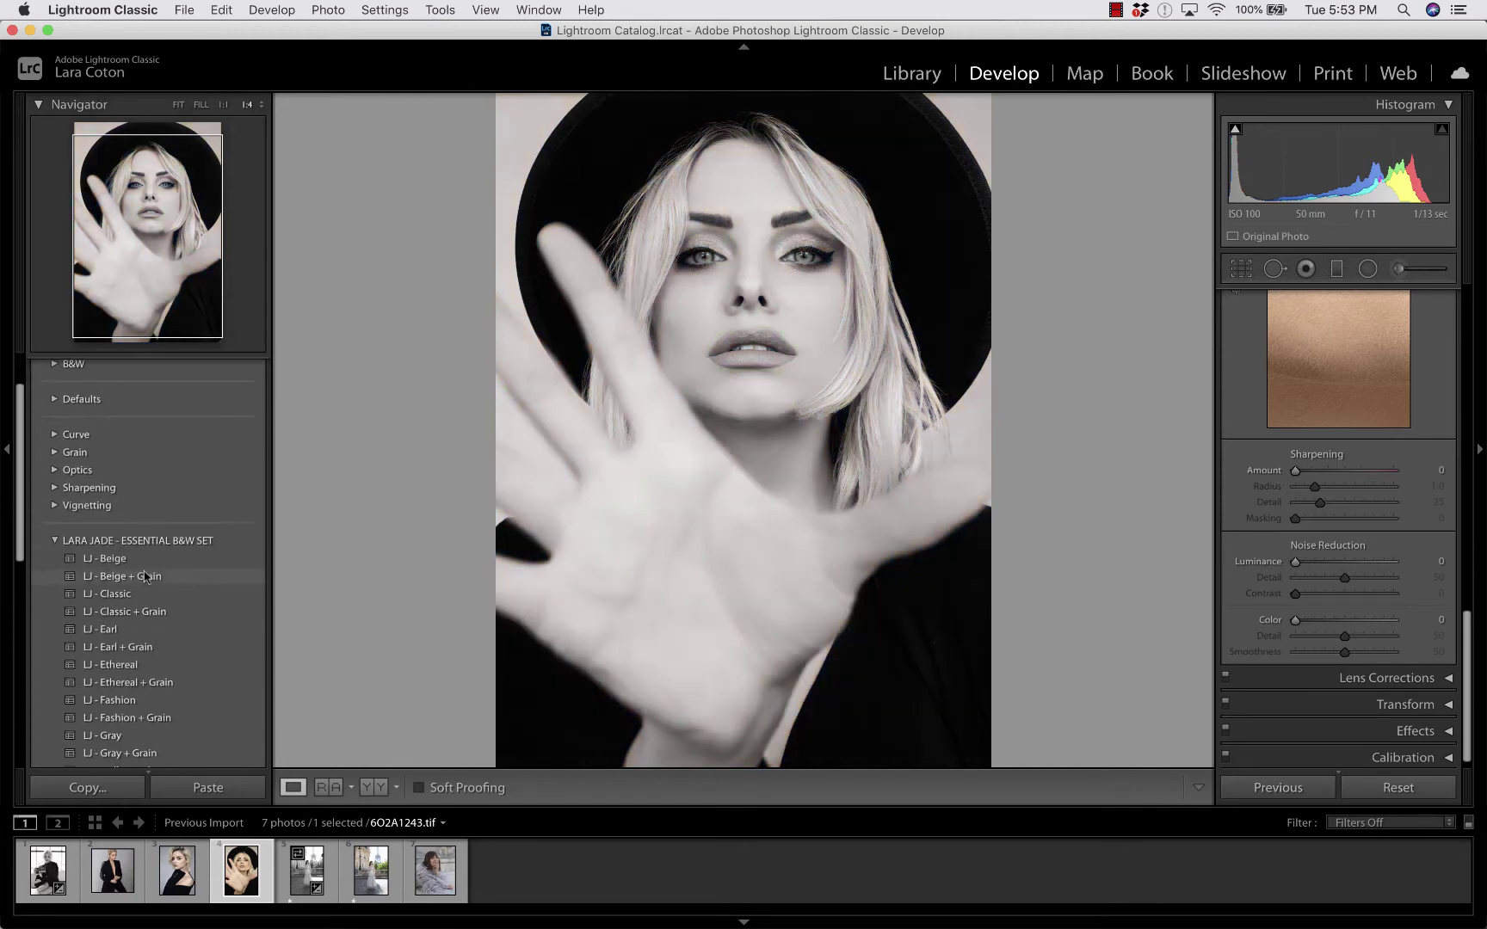
{"action": "scroll", "coordinate": [146, 576], "scroll_direction": "down", "scroll_amount": 3}
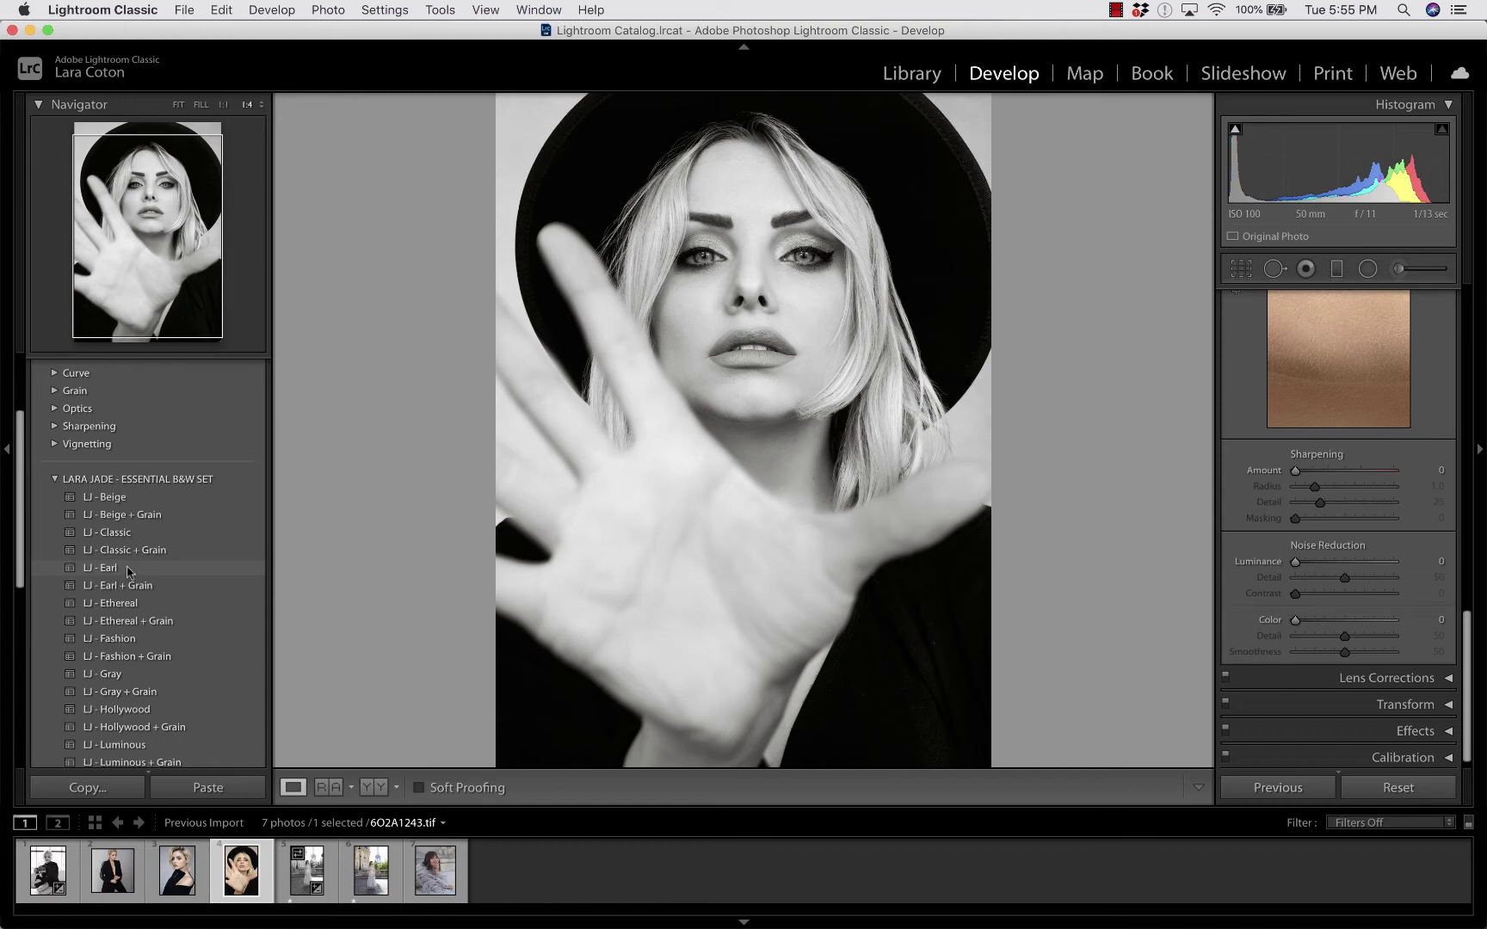
{"action": "left_click", "coordinate": [125, 587]}
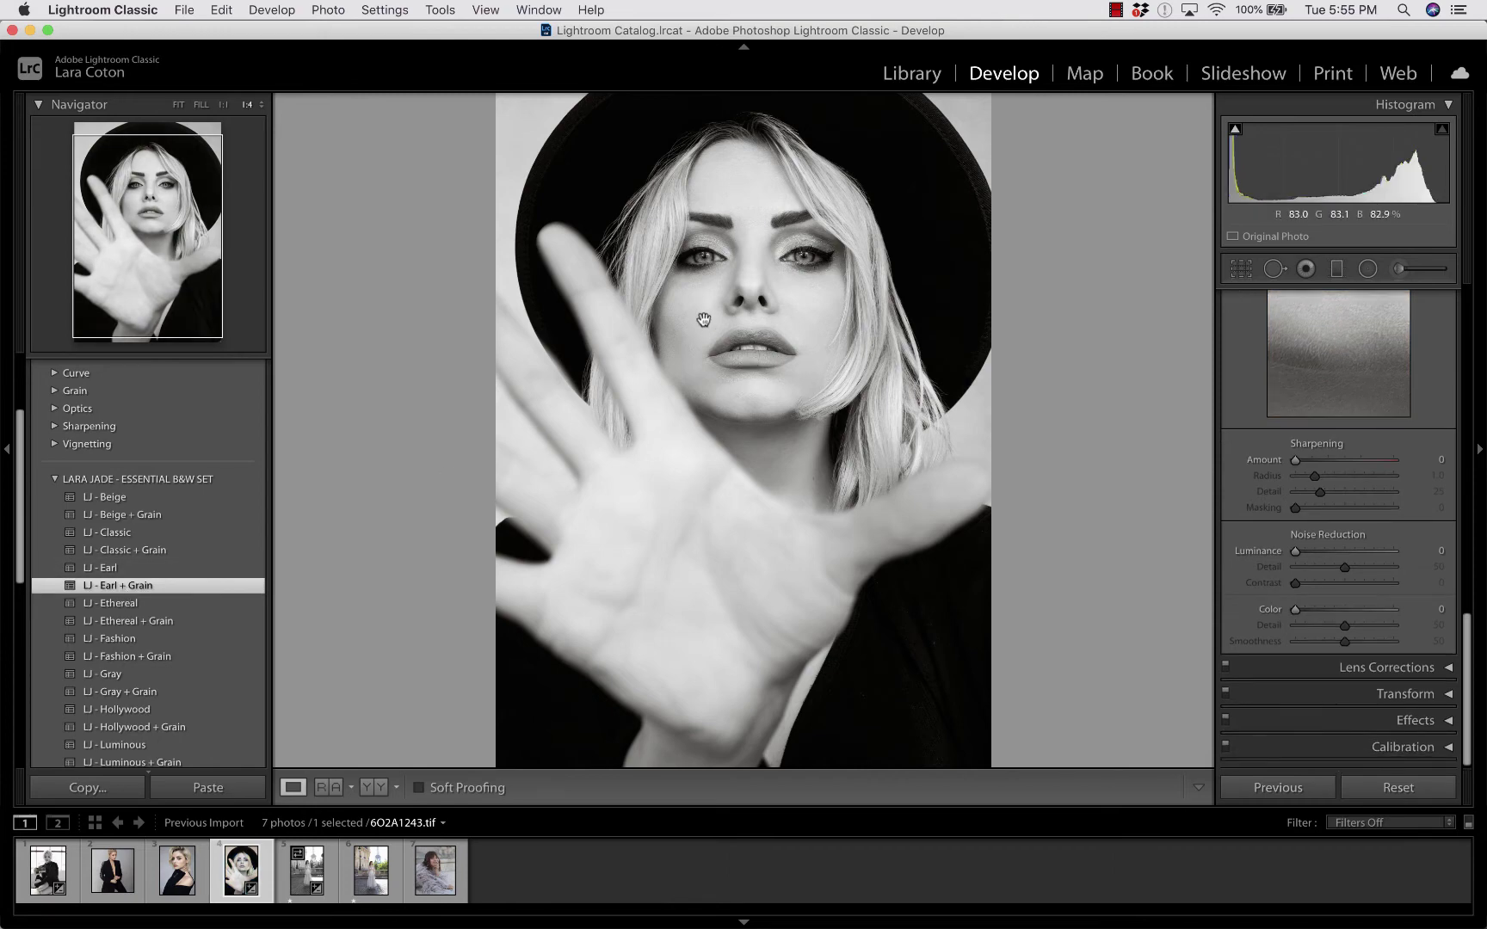
Step: Try a grain amount of 59 in the portrait's effects and reduce it to 24
{"action": "key", "text": "super+equal"}
{"action": "key", "text": "super+equal"}
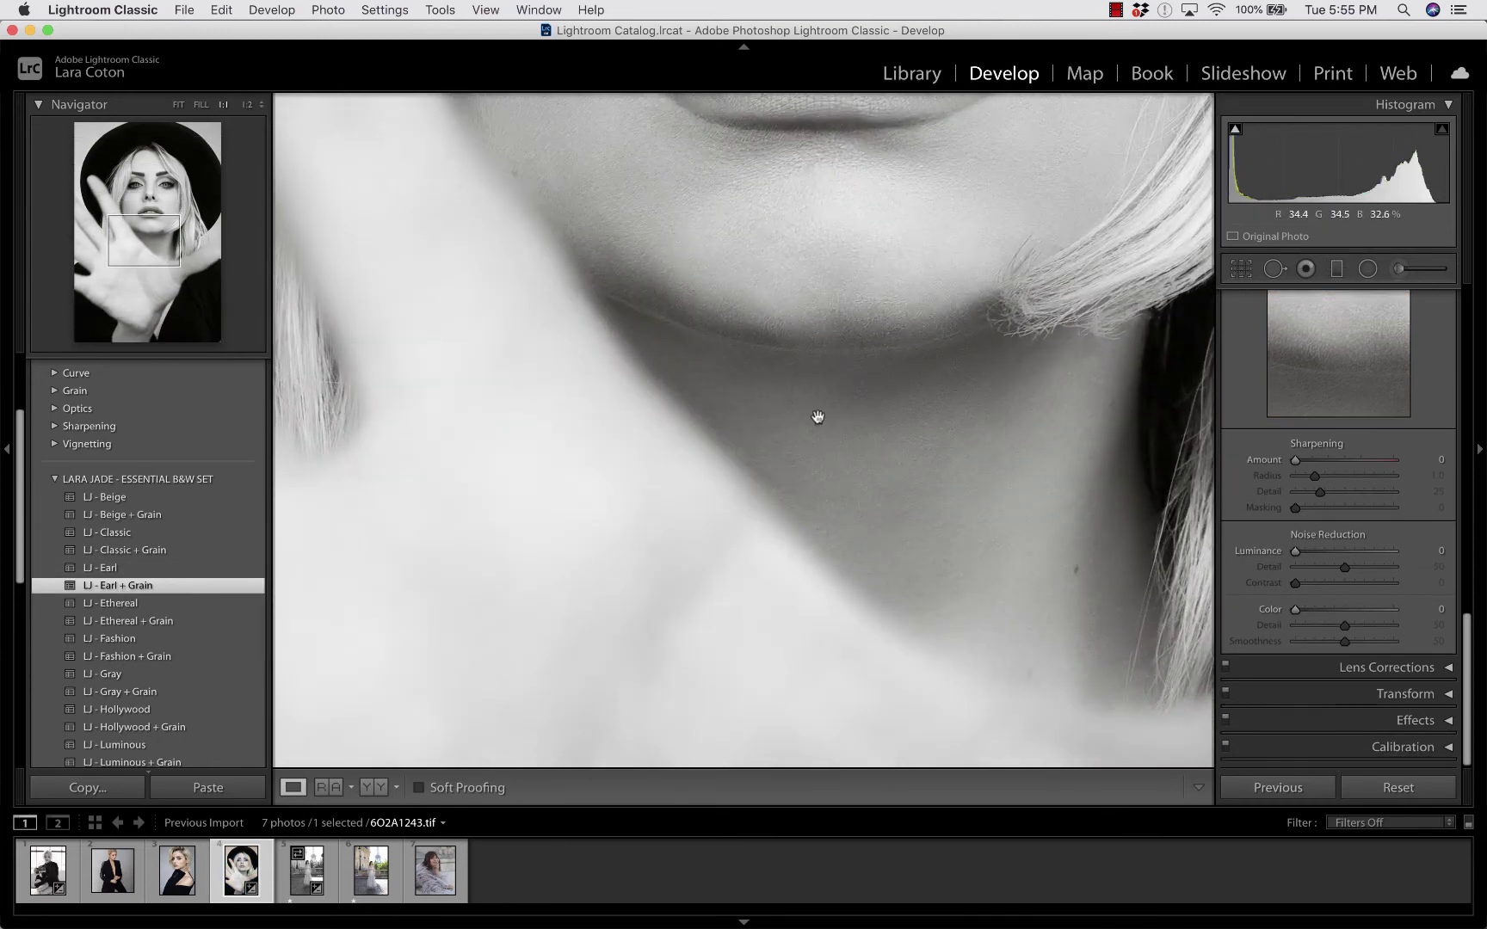
{"action": "left_click_drag", "start_coordinate": [871, 479], "coordinate": [675, 654]}
{"action": "scroll", "coordinate": [1345, 346], "scroll_direction": "up", "scroll_amount": 15}
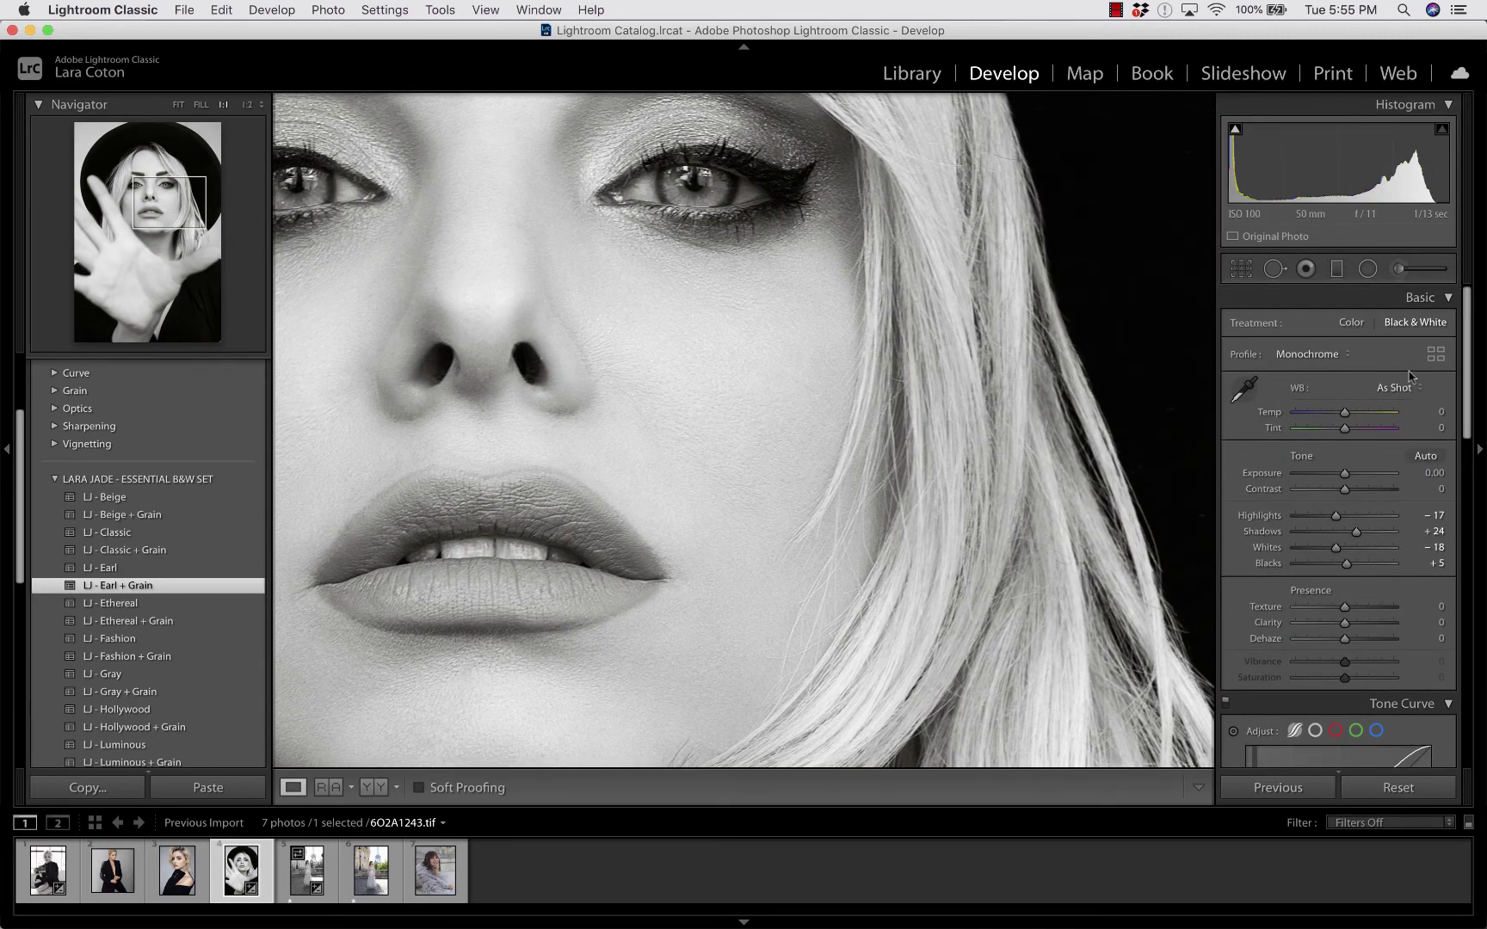
{"action": "scroll", "coordinate": [1353, 388], "scroll_direction": "down", "scroll_amount": 15}
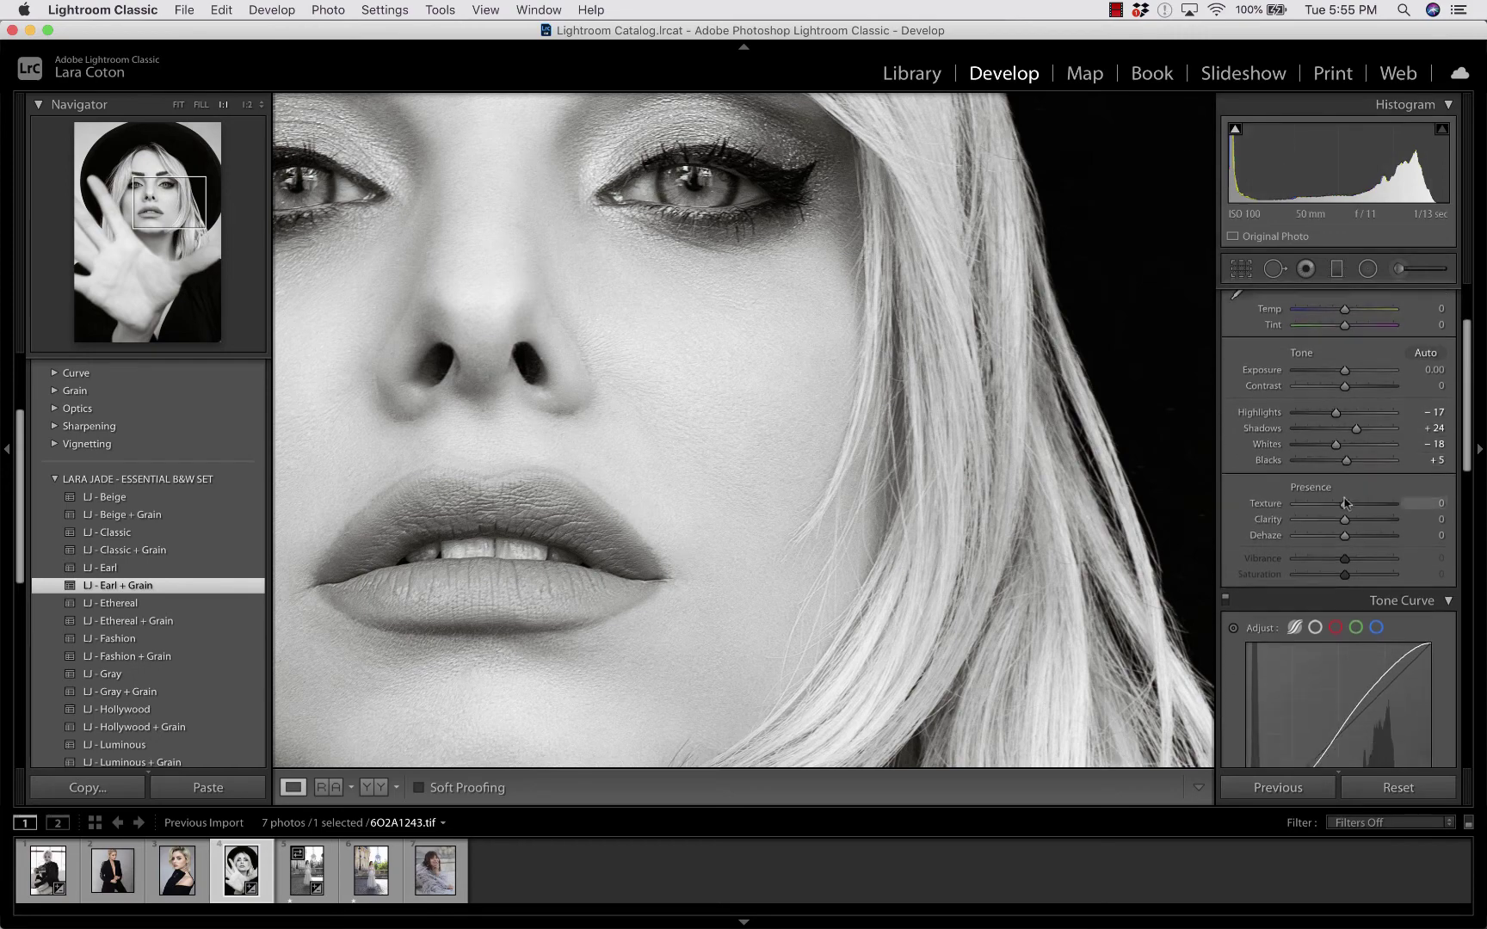
{"action": "scroll", "coordinate": [1346, 503], "scroll_direction": "down", "scroll_amount": 15}
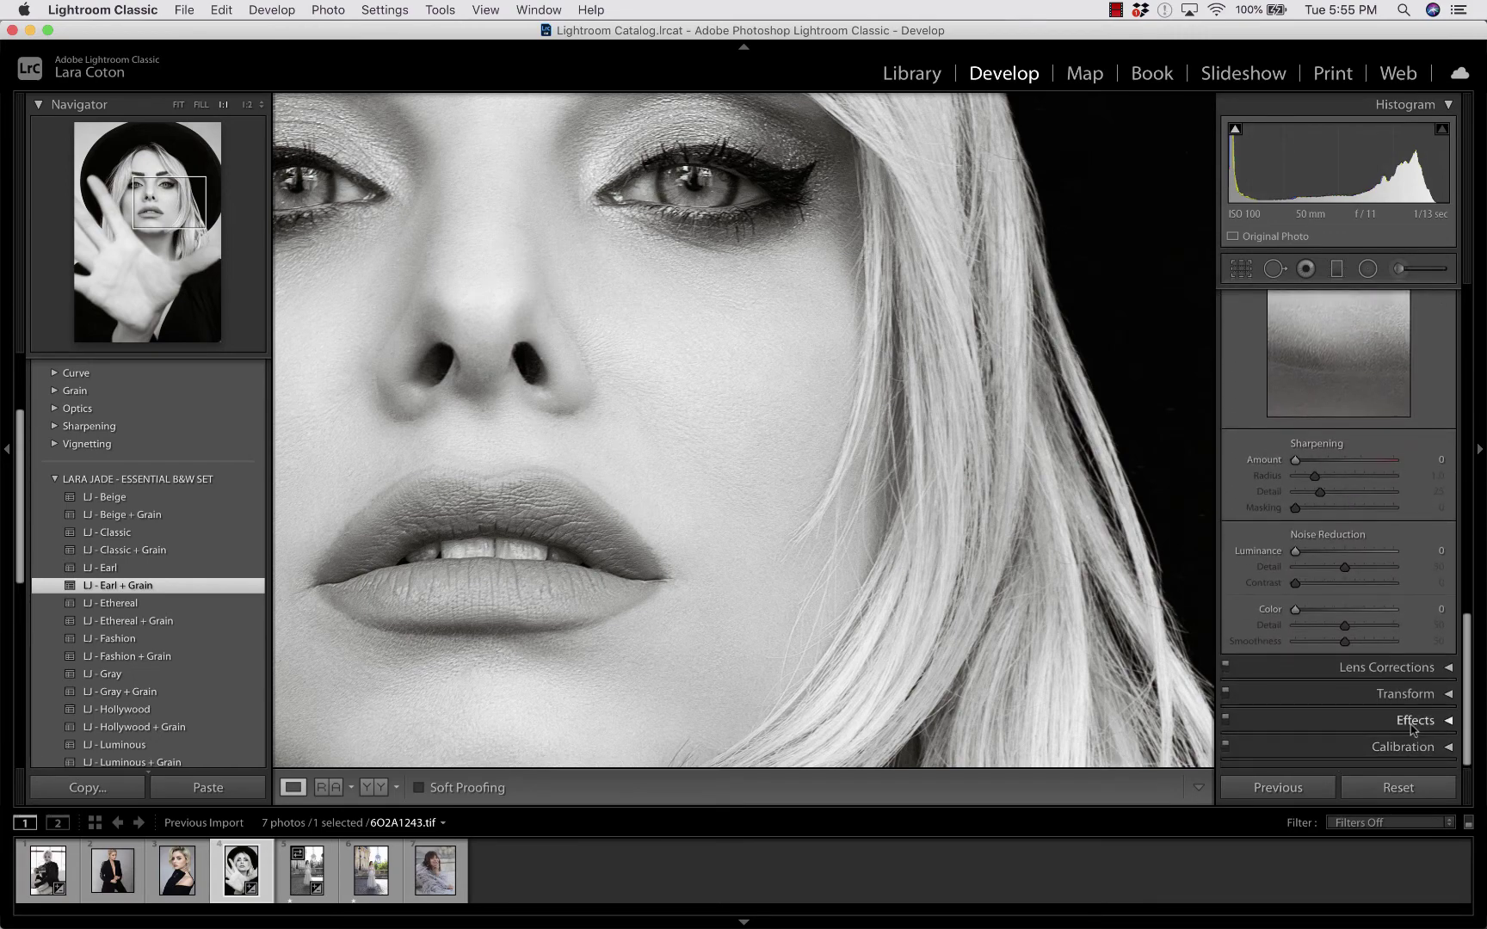
{"action": "left_click", "coordinate": [1411, 721]}
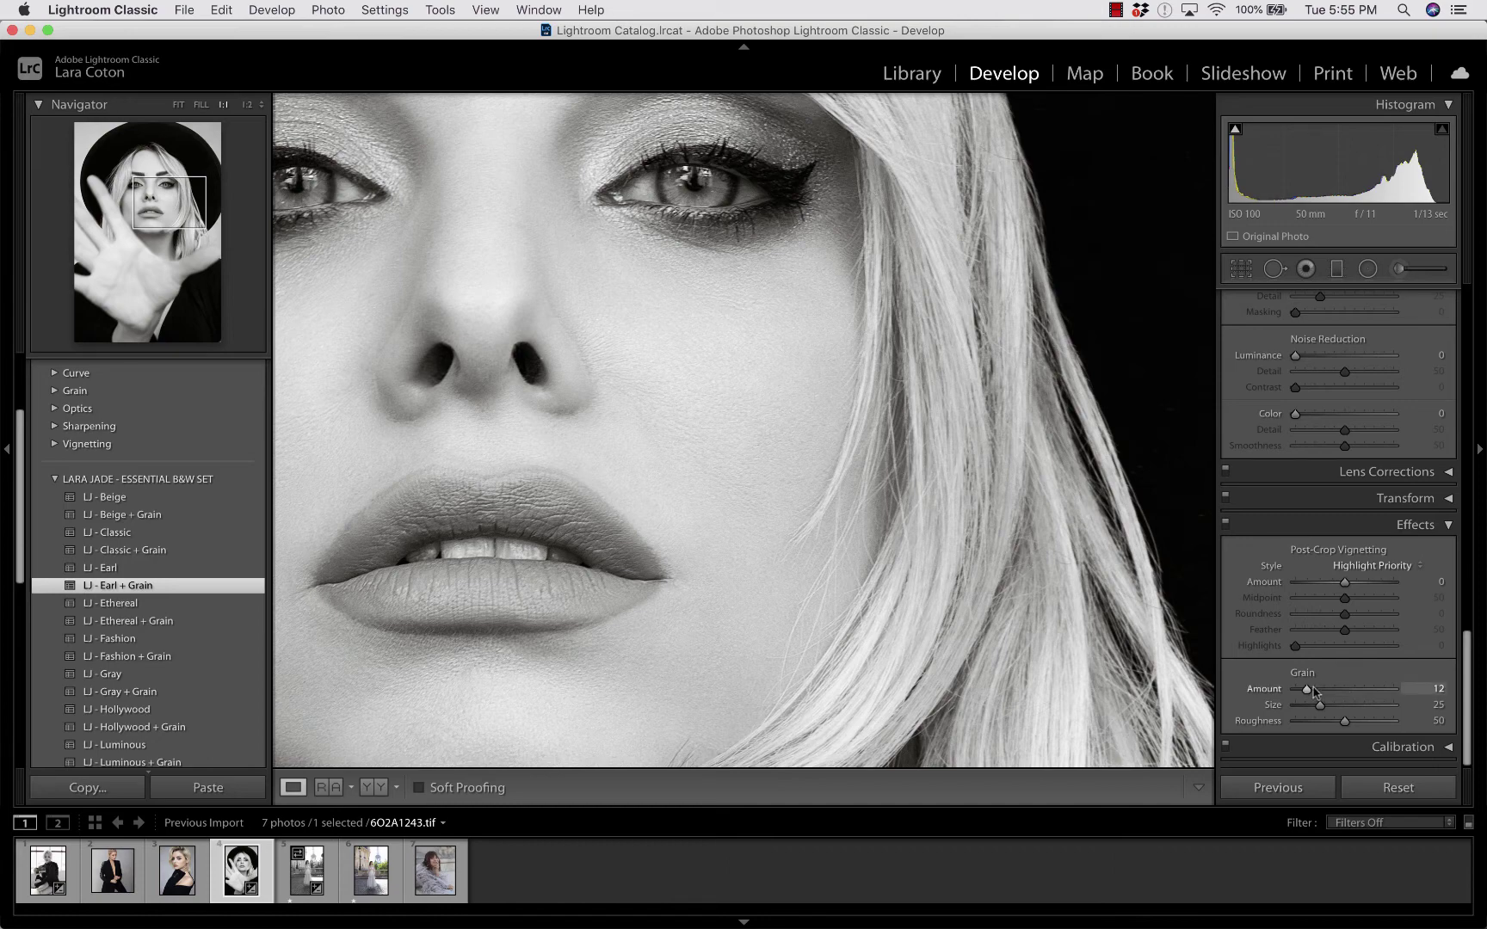
{"action": "left_click_drag", "start_coordinate": [1313, 690], "coordinate": [1353, 695]}
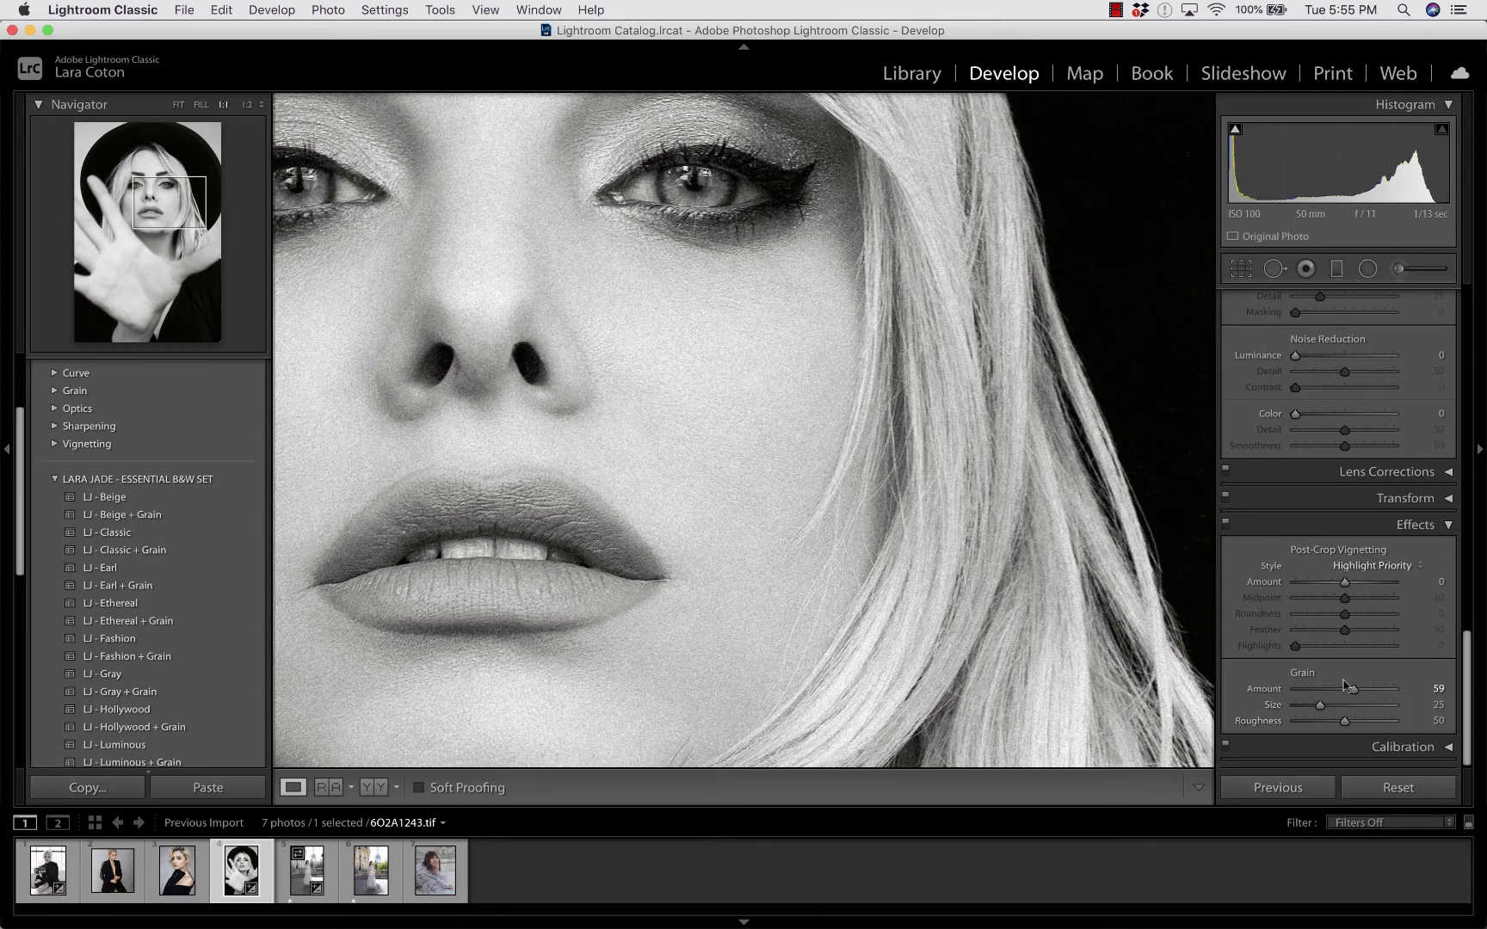
{"action": "left_click_drag", "start_coordinate": [1354, 689], "coordinate": [1322, 695]}
{"action": "left_click_drag", "start_coordinate": [1320, 694], "coordinate": [1319, 692]}
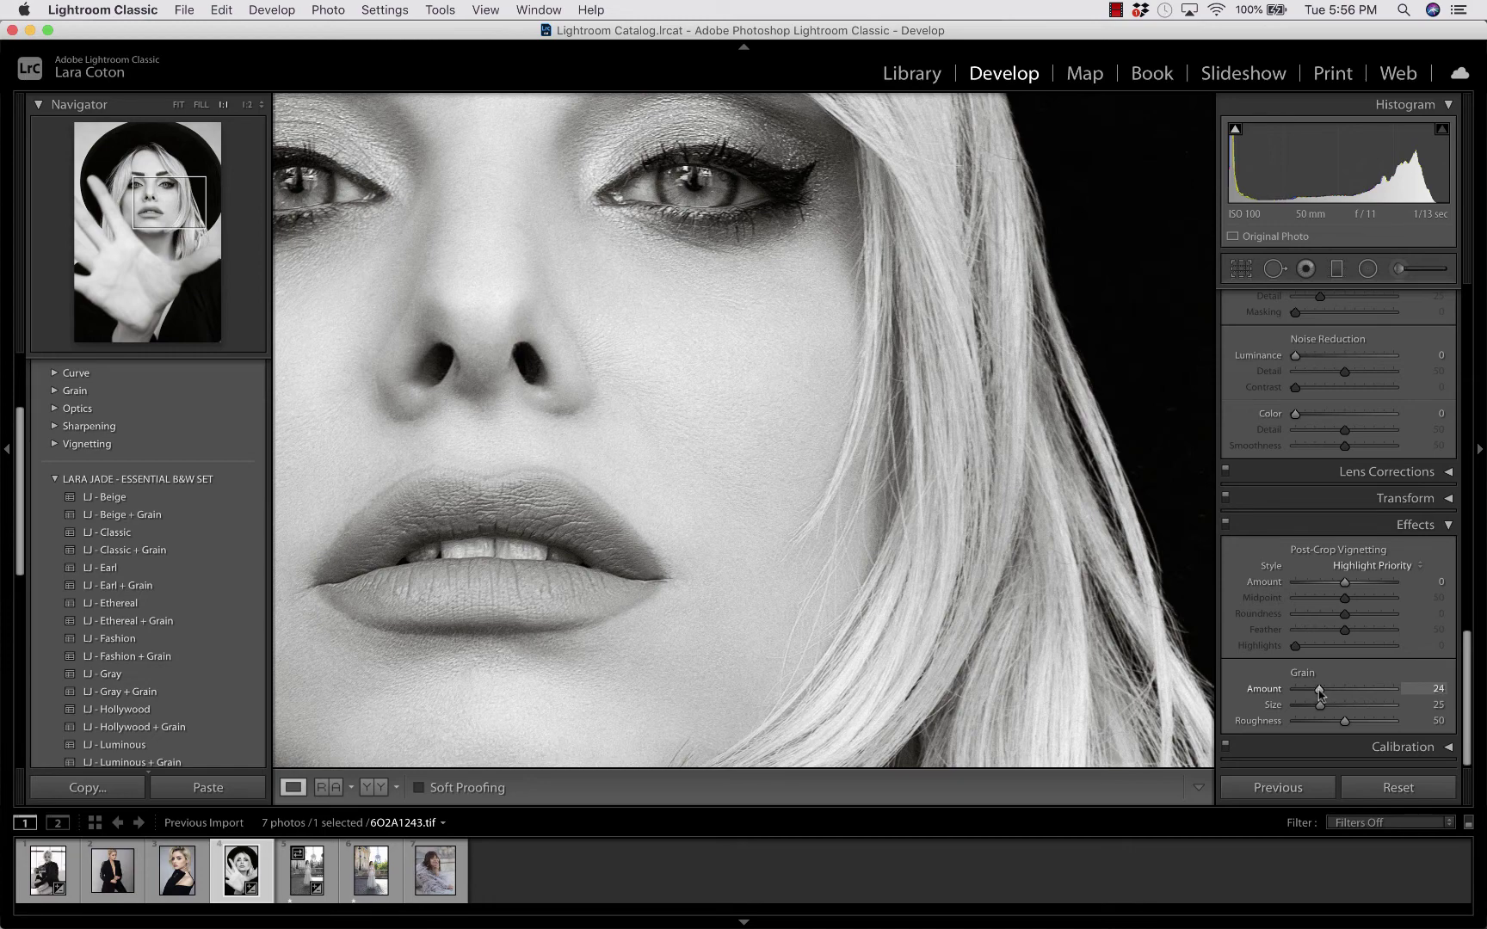
Step: Try the presets LJ - Classic, Classic + Grain, Earl, Ethereal, Ethereal + Grain and Fashion + Grain on the portrait
{"action": "left_click", "coordinate": [862, 428]}
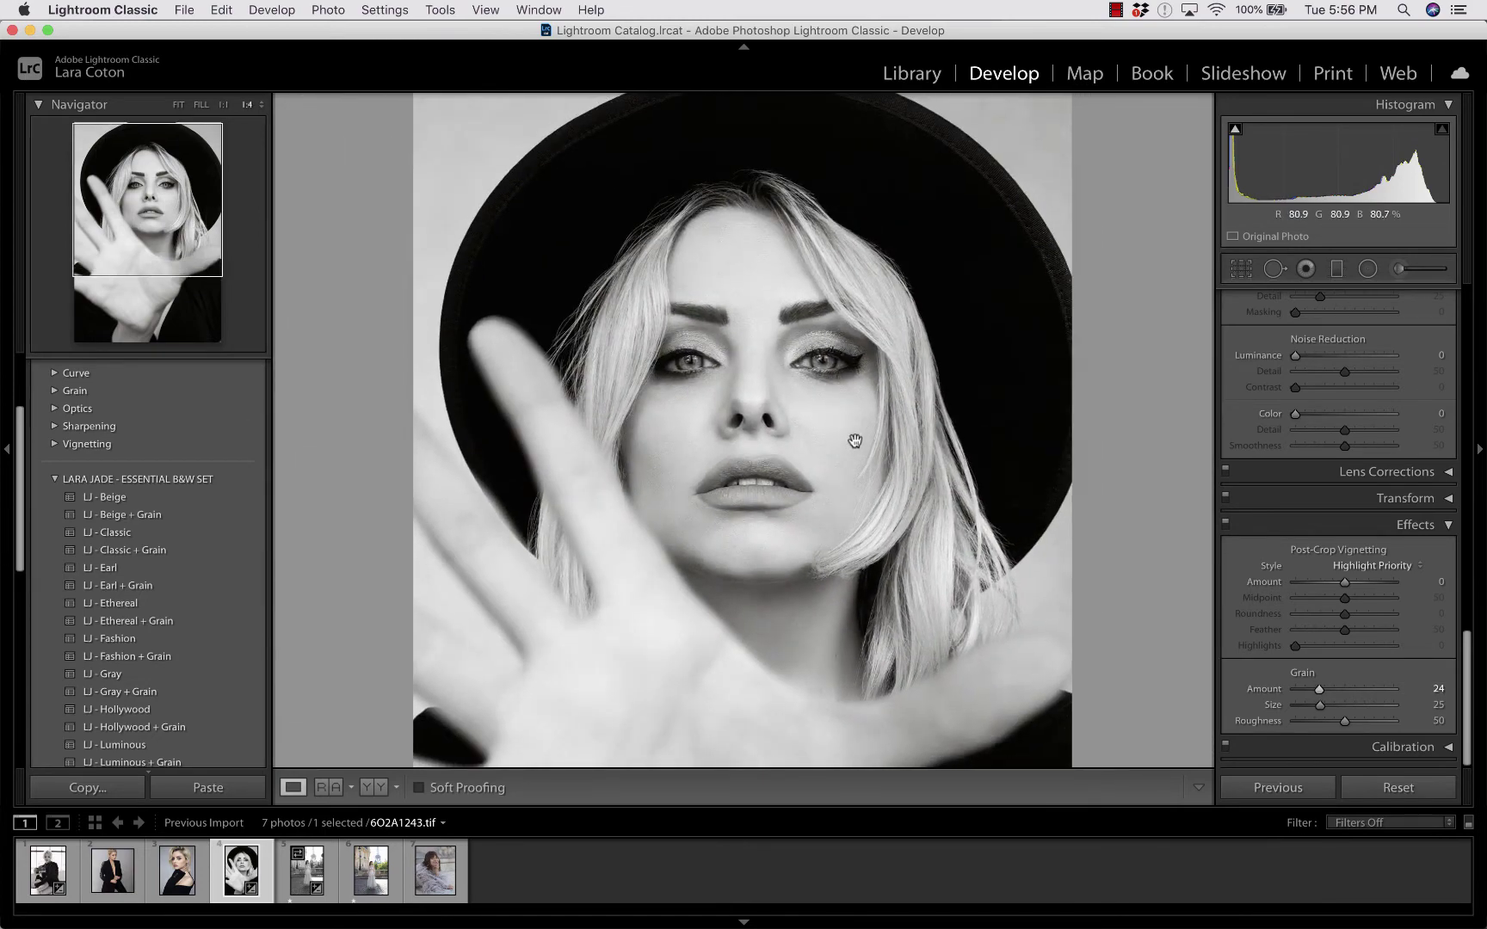
{"action": "key", "text": "super+minus"}
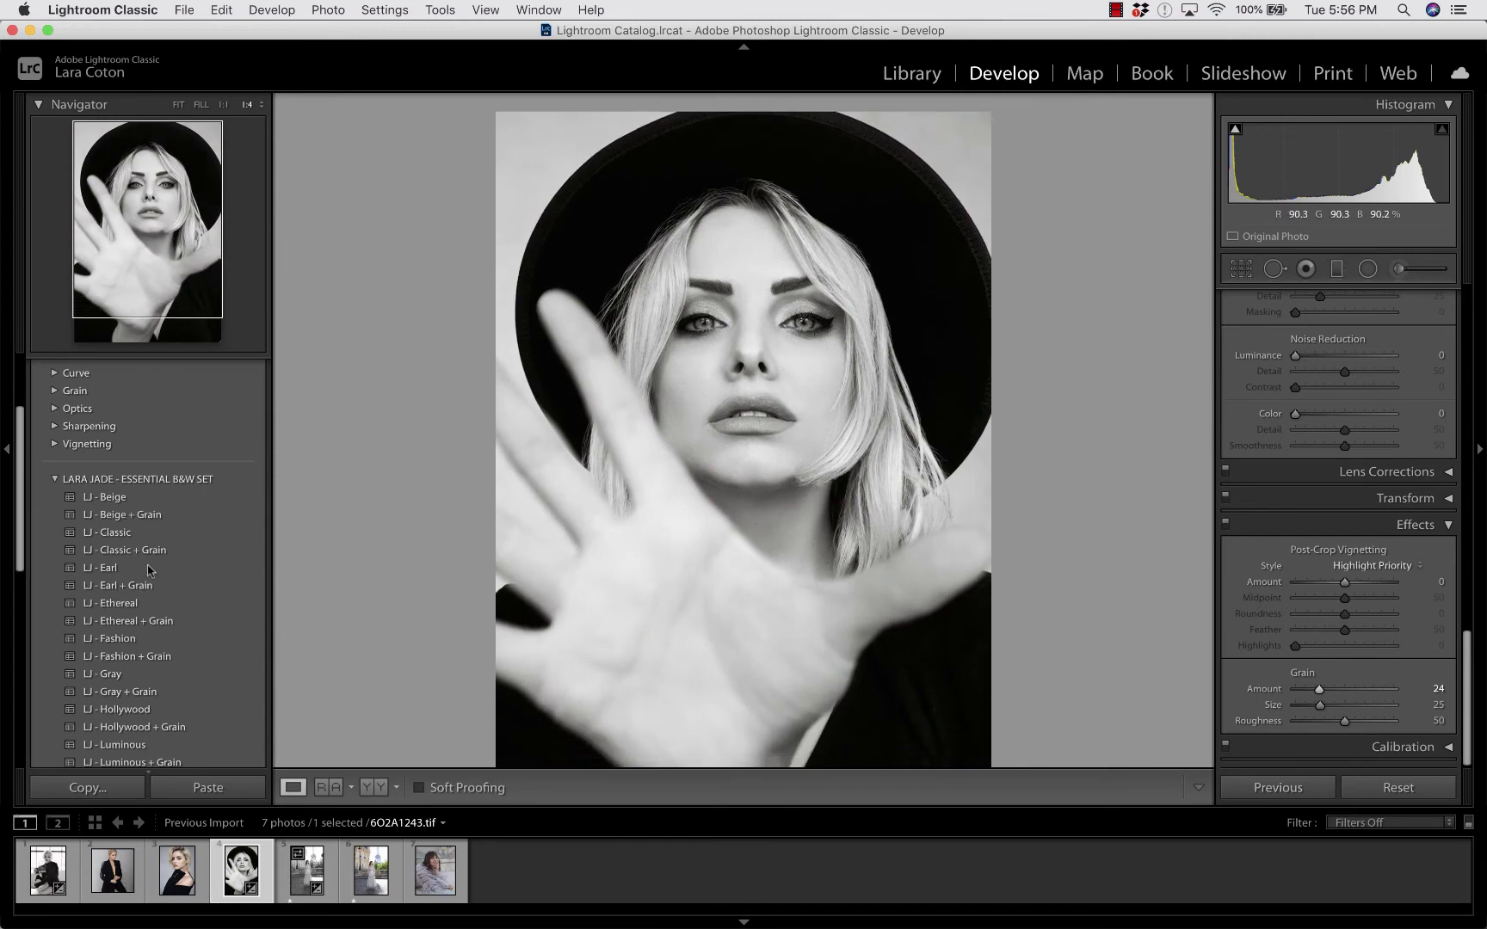
{"action": "left_click", "coordinate": [134, 535]}
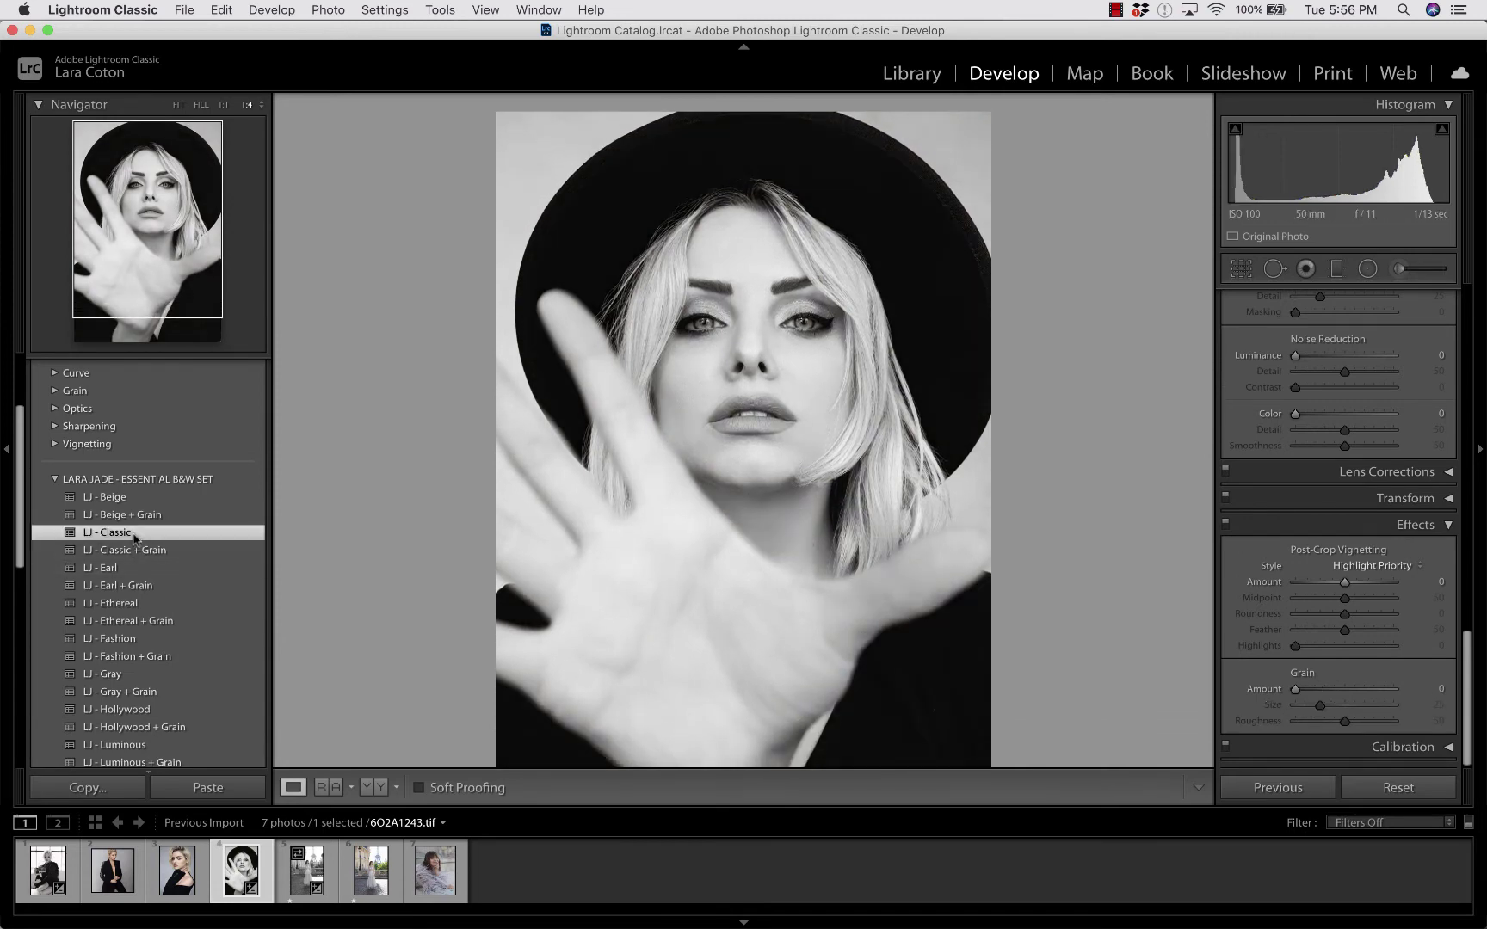
{"action": "left_click", "coordinate": [140, 554]}
{"action": "left_click", "coordinate": [136, 570]}
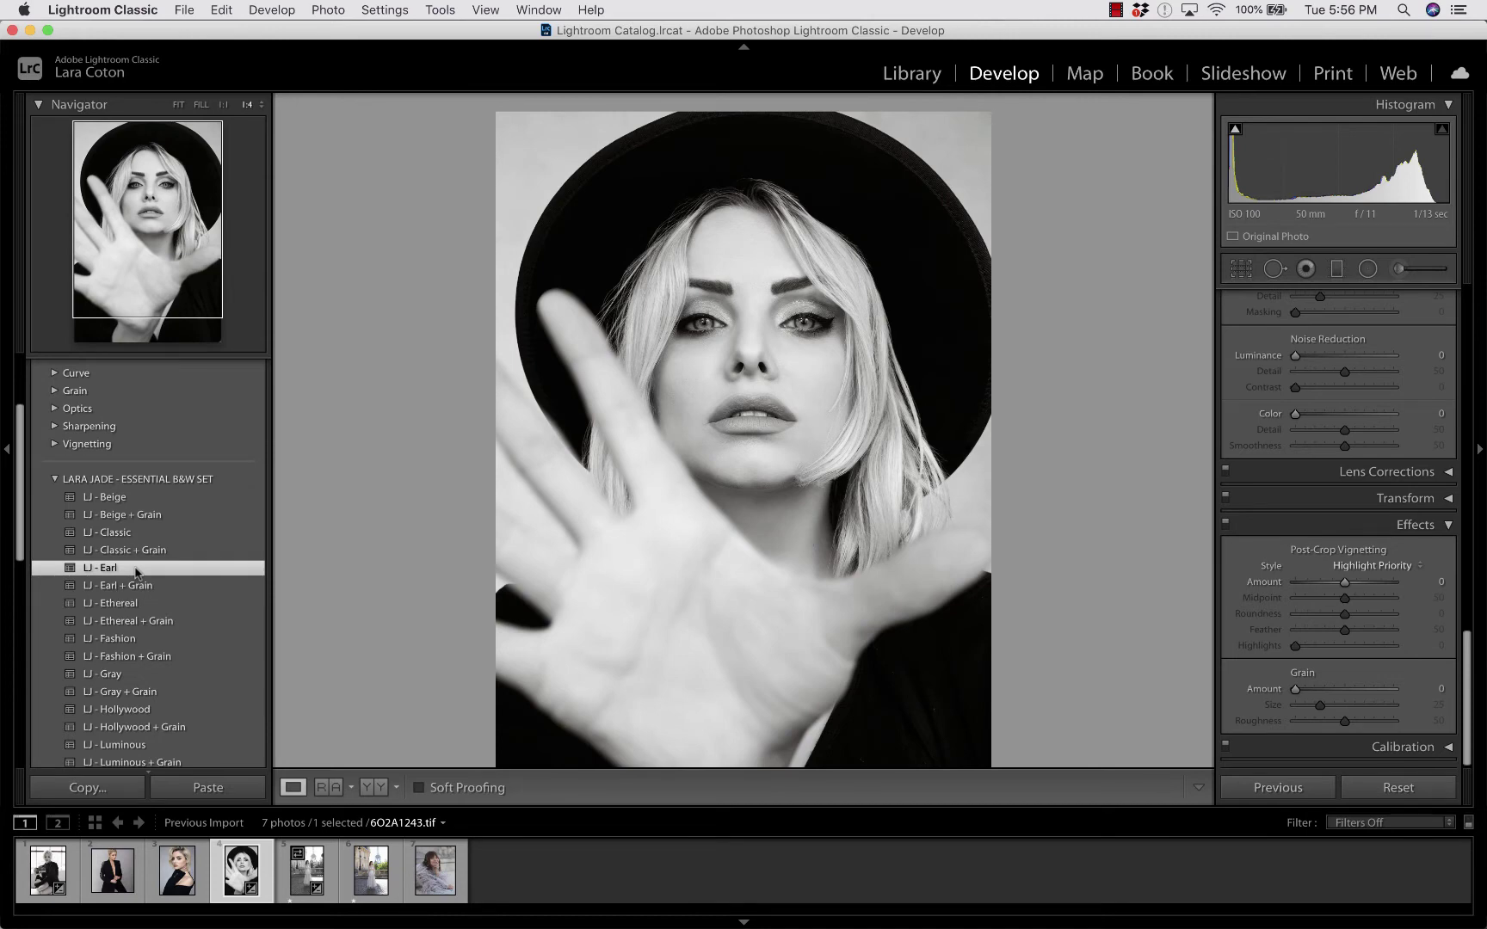
{"action": "left_click", "coordinate": [135, 602]}
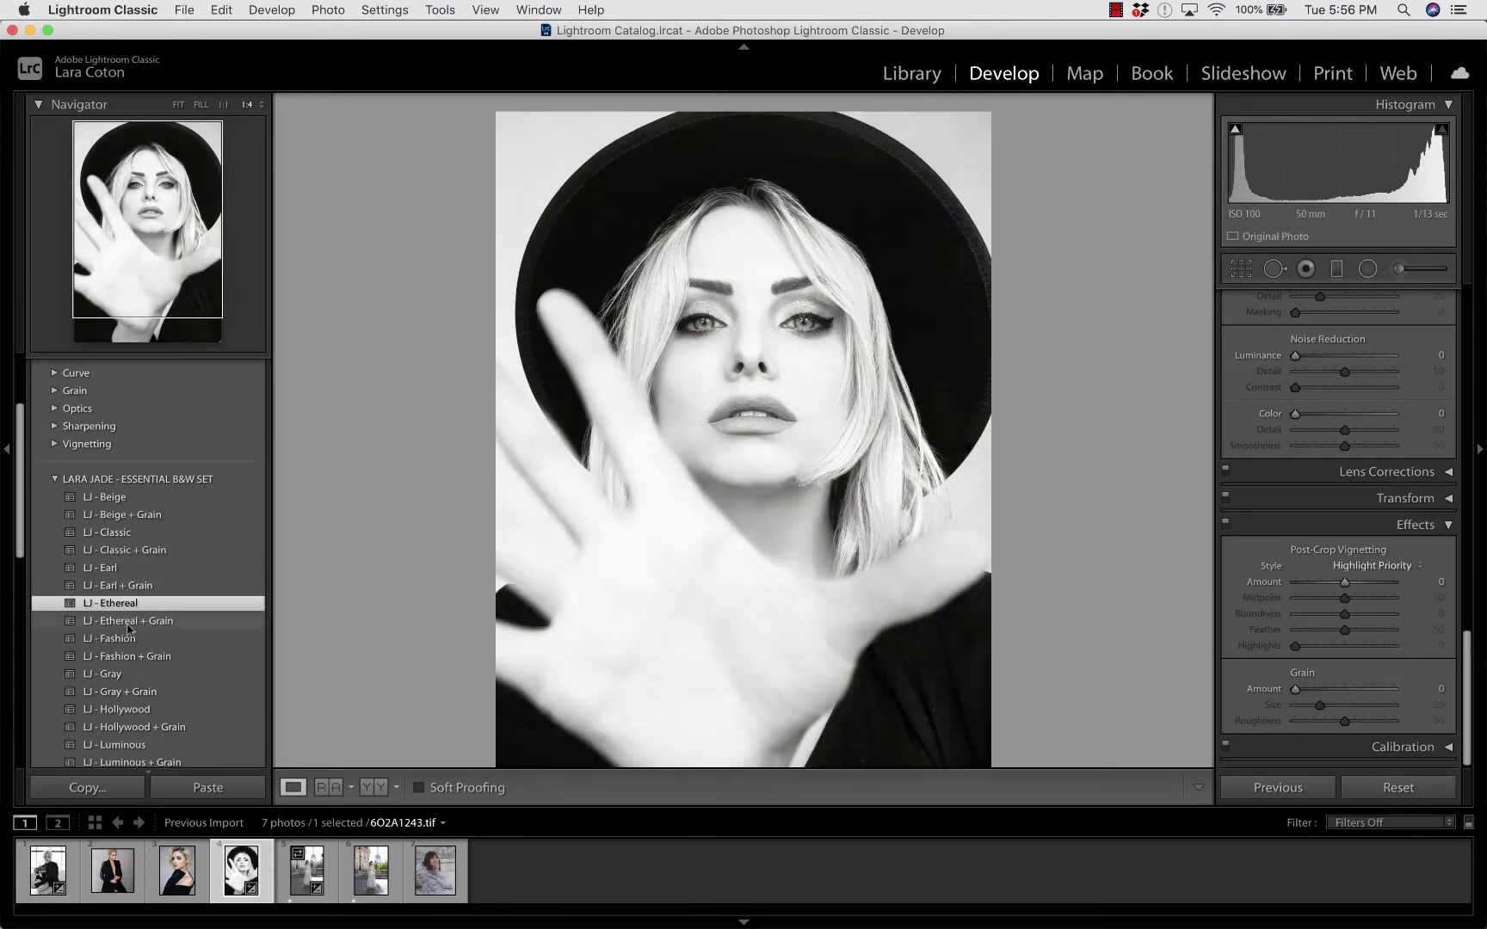
{"action": "left_click", "coordinate": [129, 621]}
{"action": "left_click", "coordinate": [126, 654]}
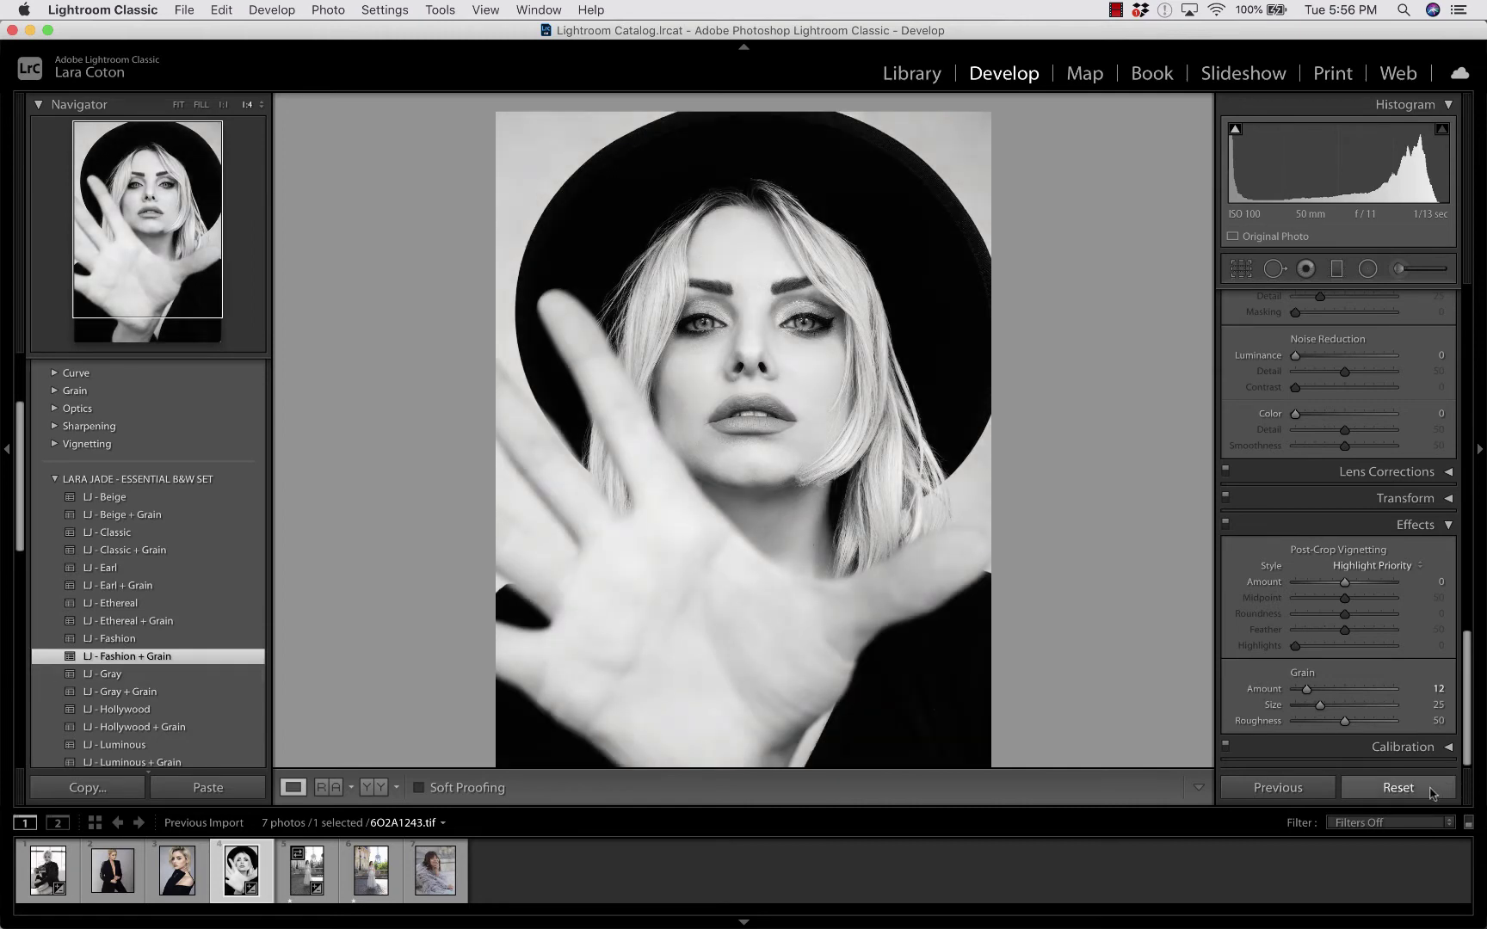
Step: Reset all develop settings of the portrait and apply the LJ - Earl preset
{"action": "scroll", "coordinate": [1360, 516], "scroll_direction": "up", "scroll_amount": 10}
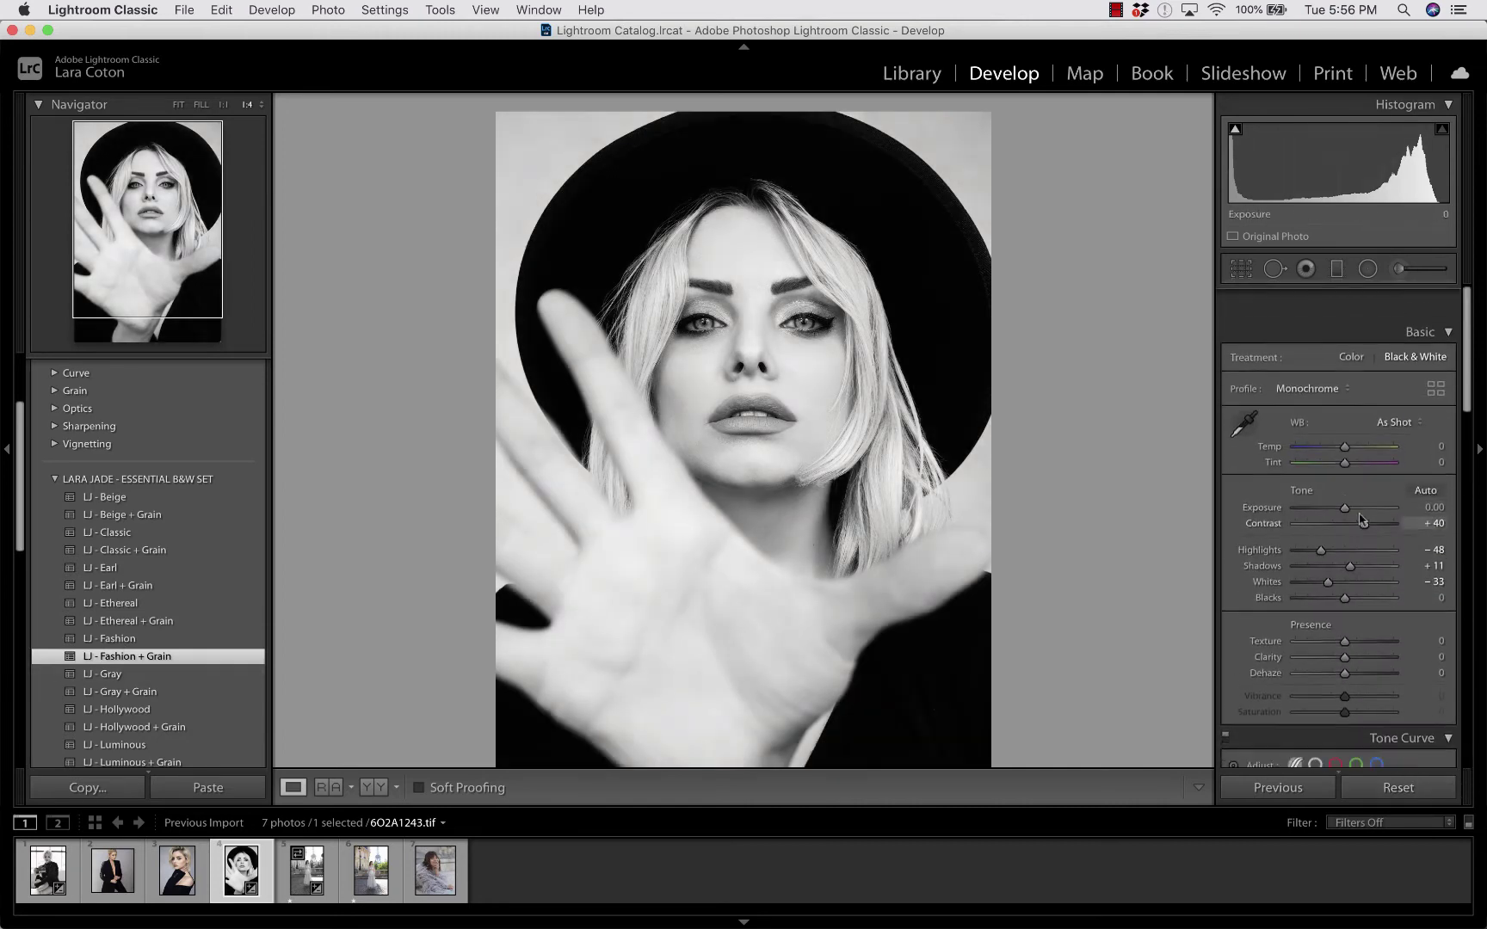
{"action": "scroll", "coordinate": [1352, 494], "scroll_direction": "down", "scroll_amount": 2}
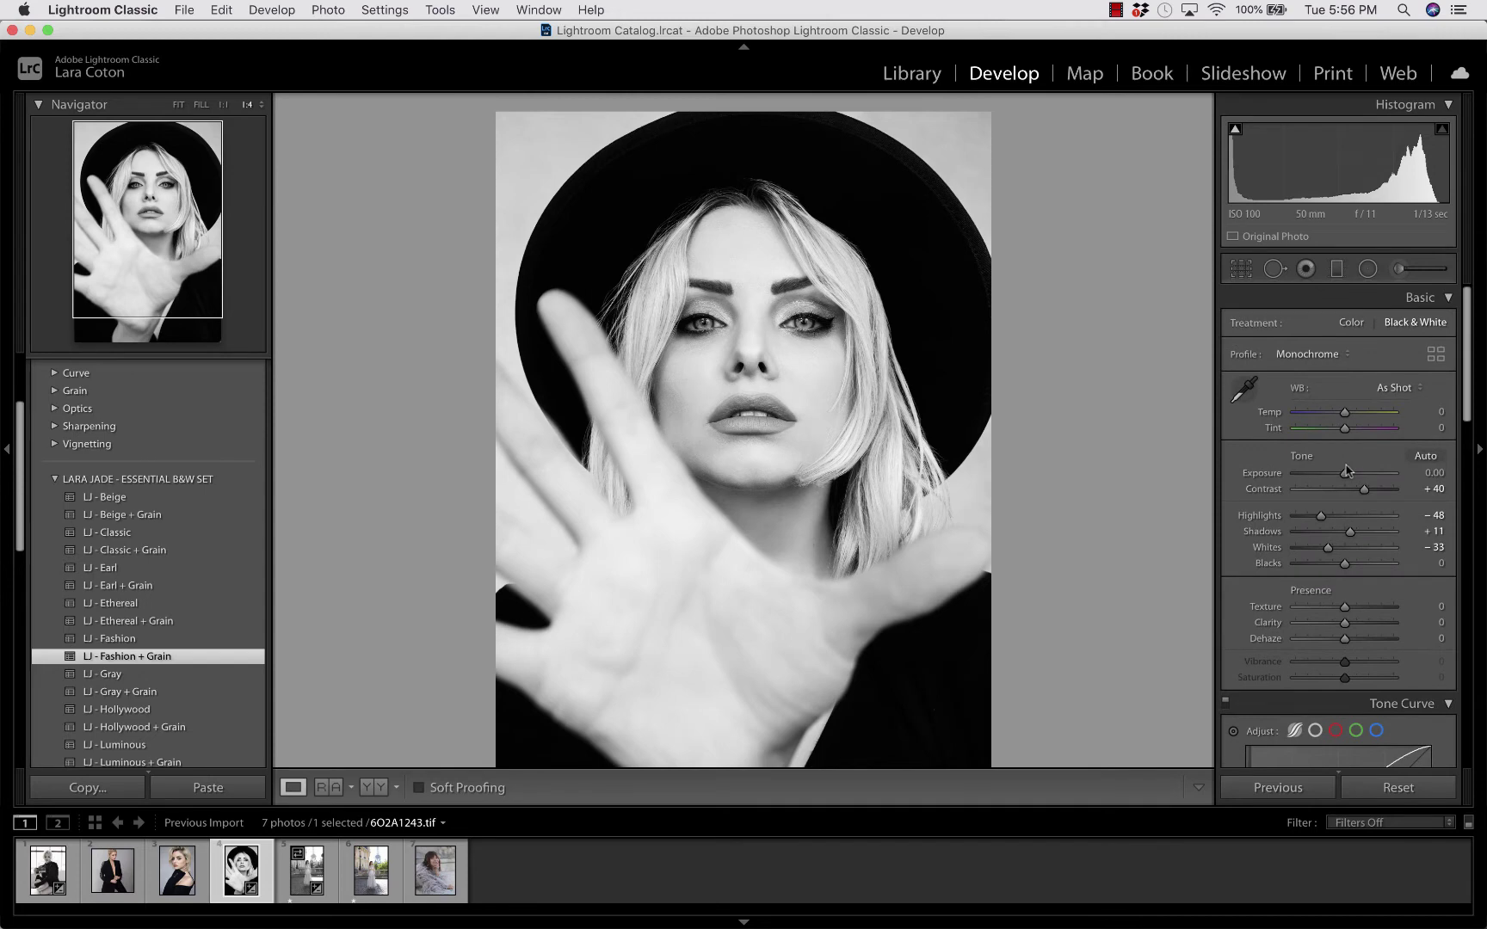
{"action": "left_click", "coordinate": [1397, 790]}
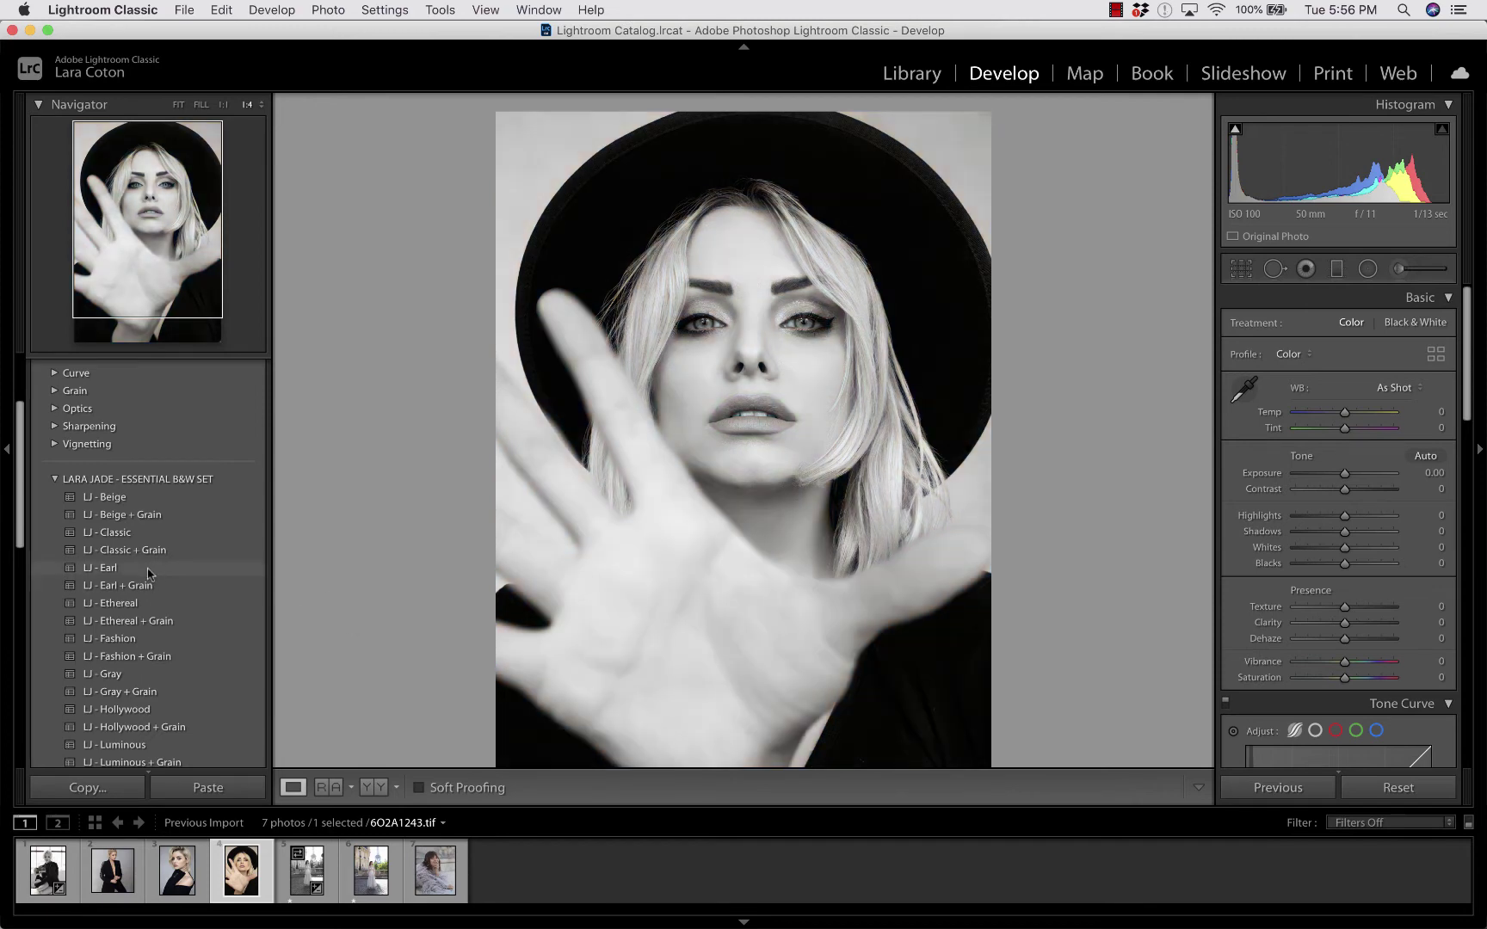
{"action": "left_click", "coordinate": [148, 572]}
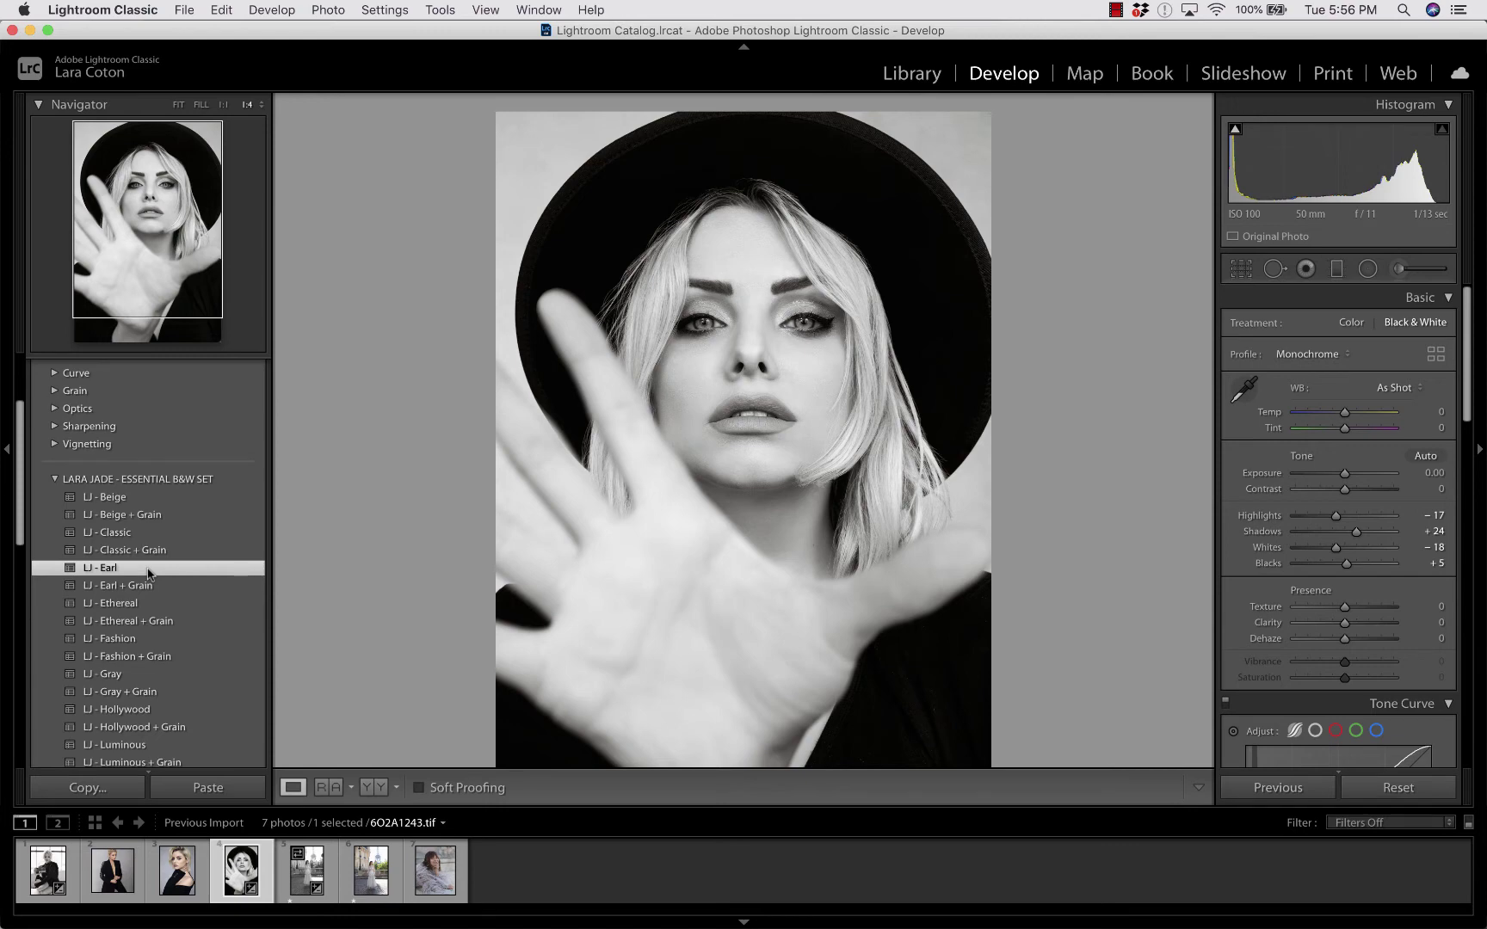
Step: Apply the LJ - Mist + Grain preset to the color photo of the woman in the white dress near the Eiffel Tower
{"action": "scroll", "coordinate": [162, 633], "scroll_direction": "down", "scroll_amount": 2}
{"action": "scroll", "coordinate": [163, 633], "scroll_direction": "down", "scroll_amount": 1}
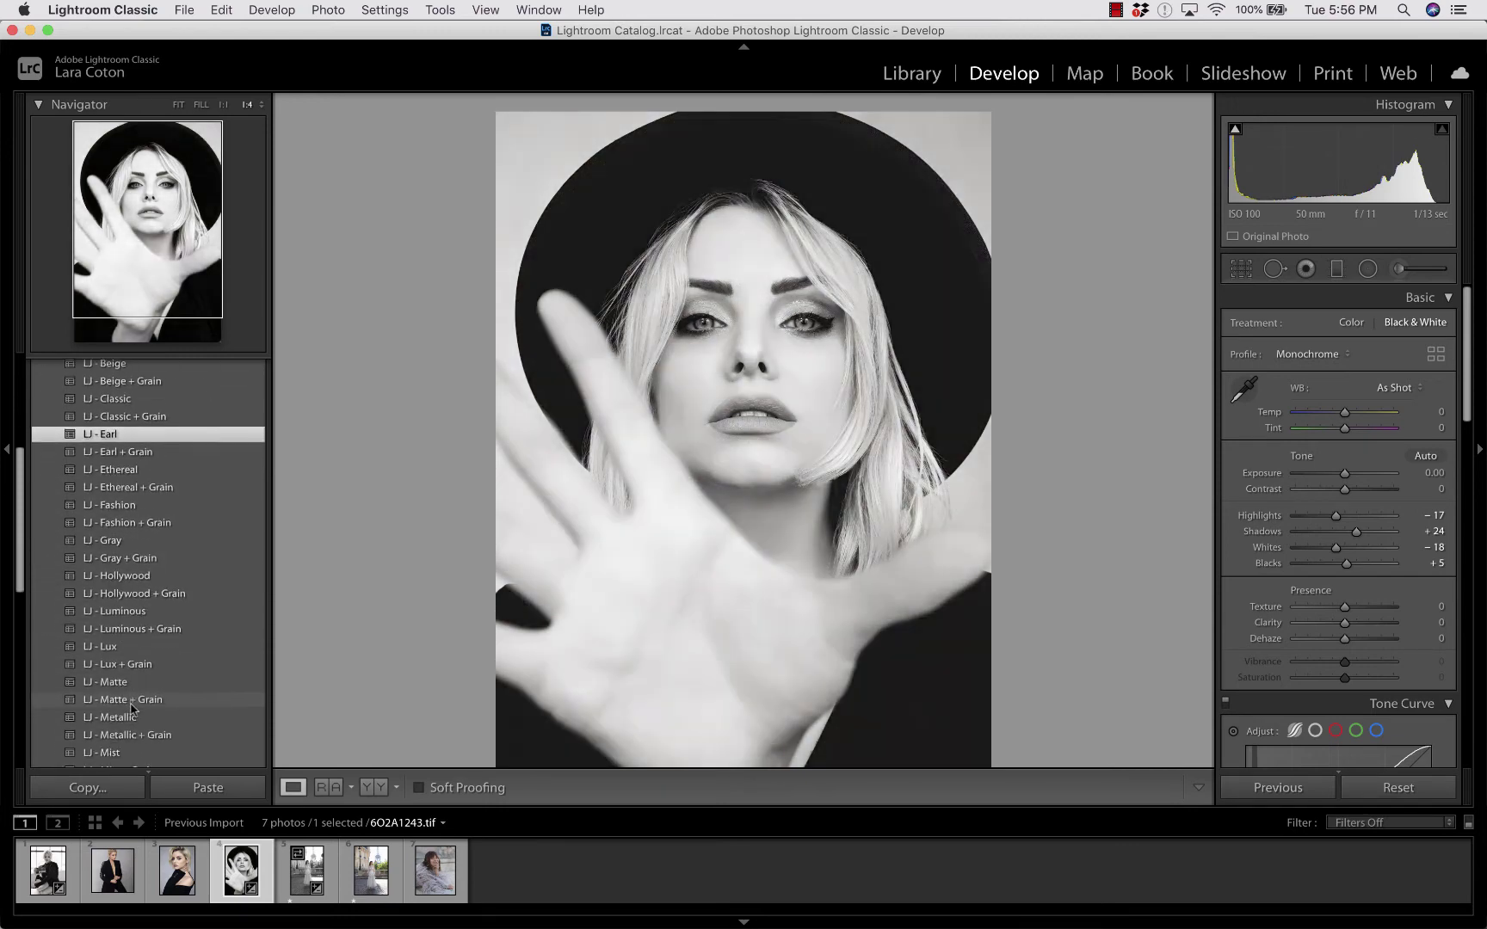
{"action": "left_click", "coordinate": [302, 888]}
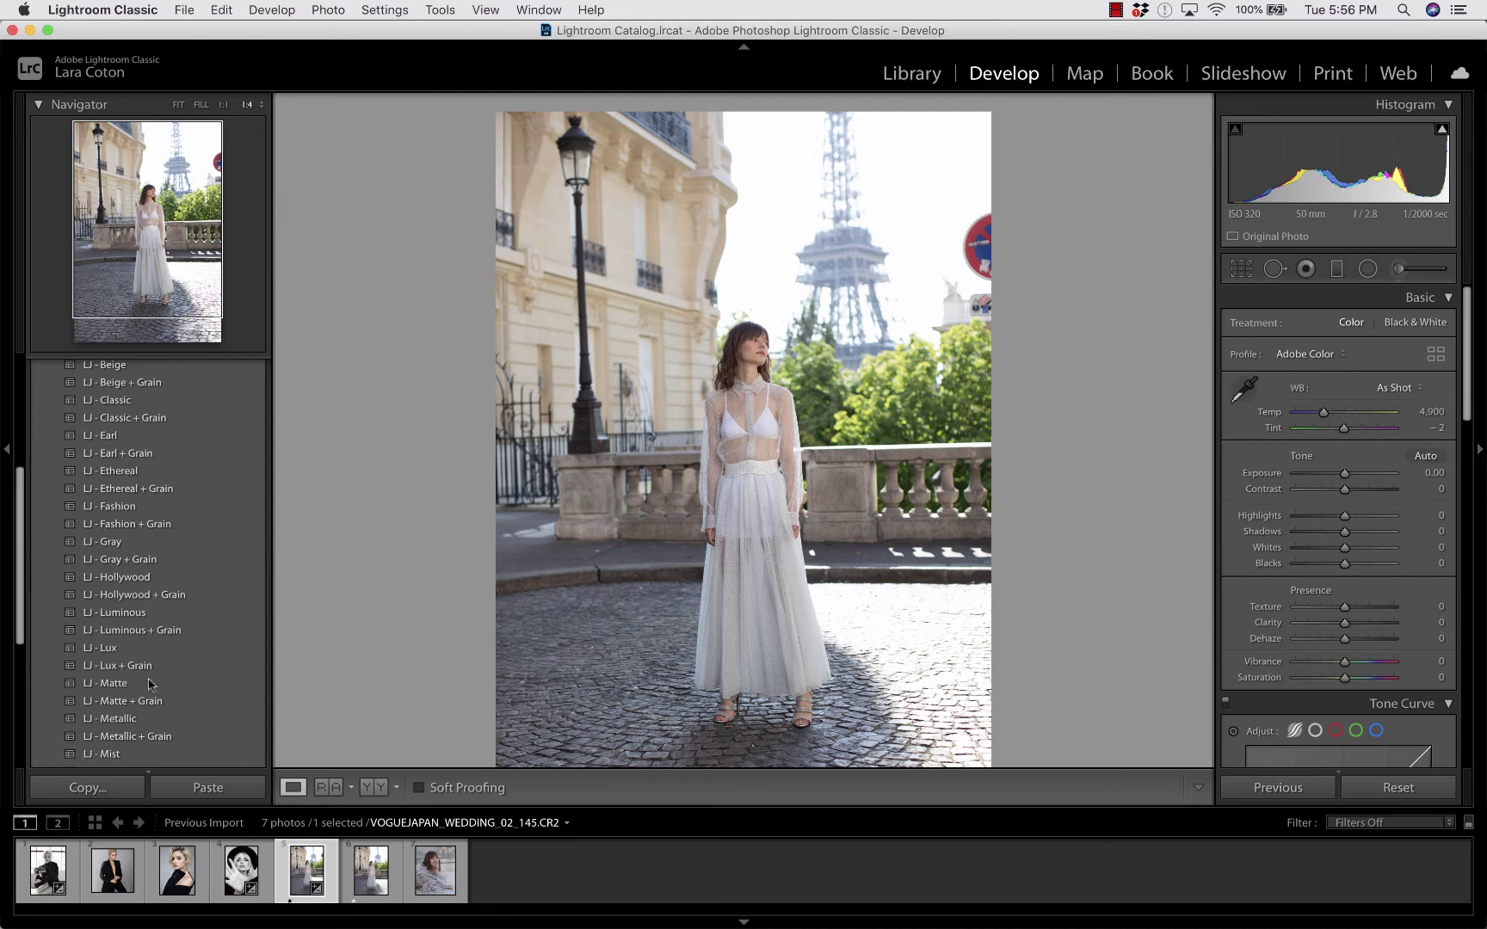
{"action": "scroll", "coordinate": [170, 761], "scroll_direction": "down", "scroll_amount": 1}
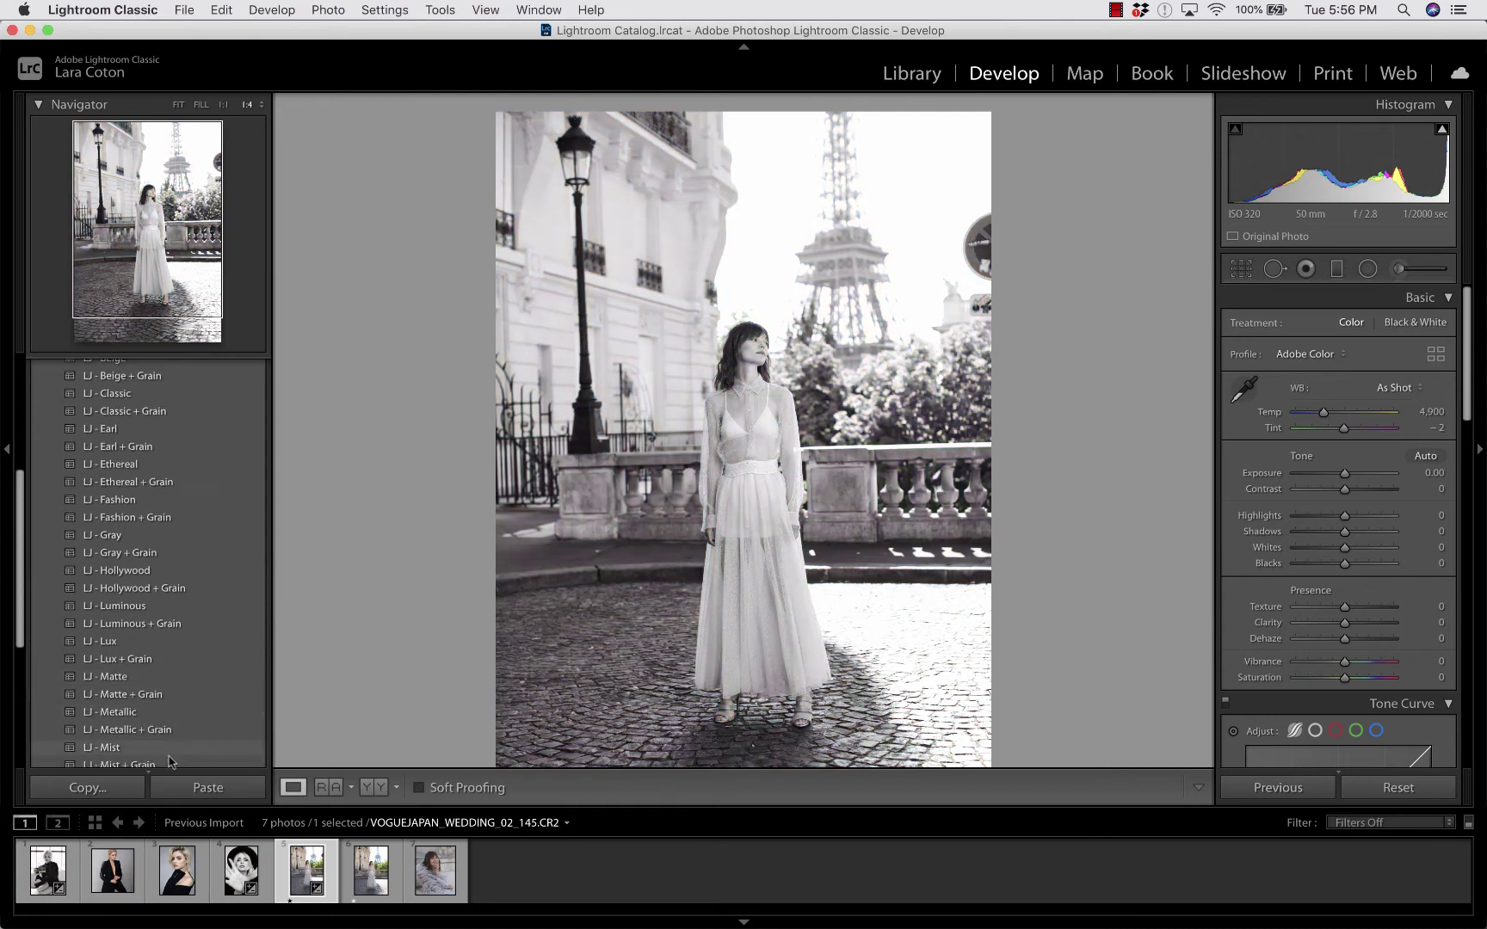
{"action": "left_click", "coordinate": [159, 759]}
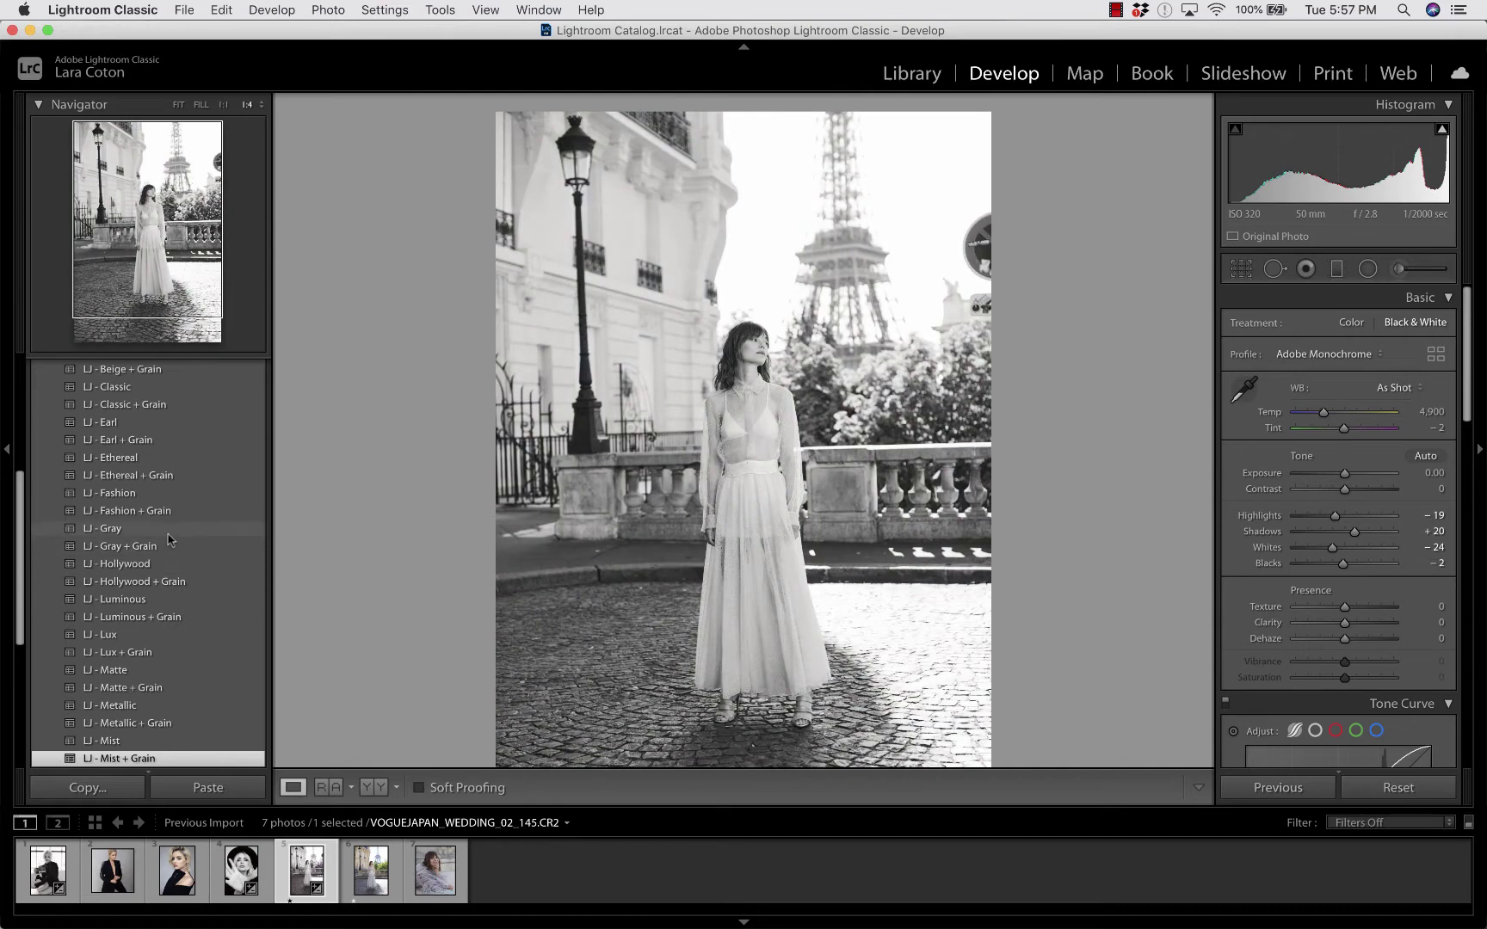
{"action": "scroll", "coordinate": [170, 539], "scroll_direction": "down", "scroll_amount": 1}
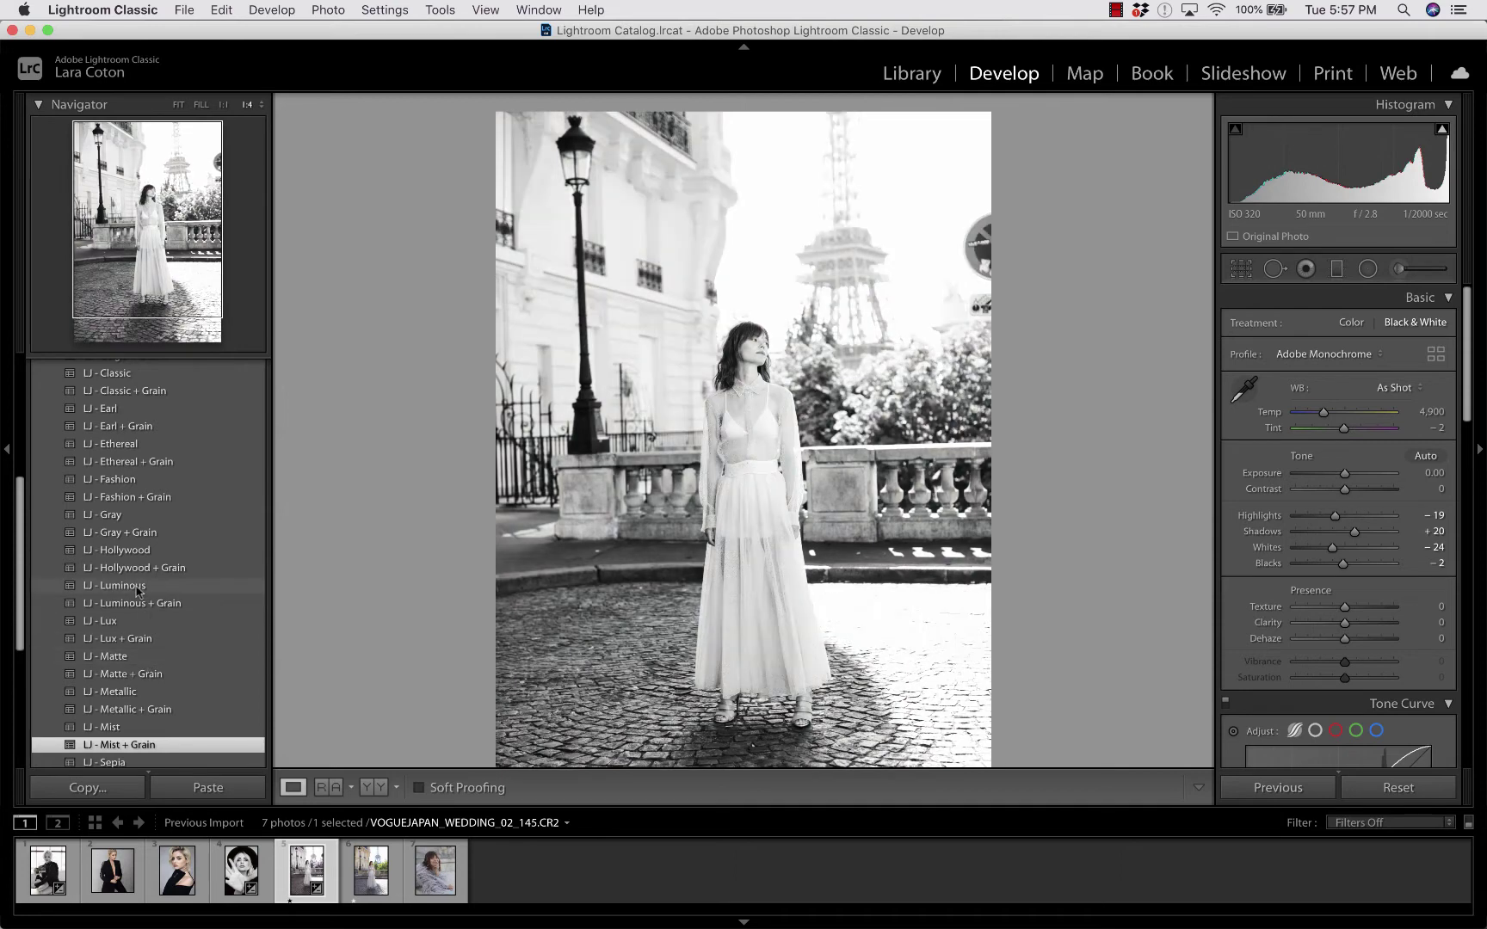
{"action": "scroll", "coordinate": [138, 560], "scroll_direction": "up", "scroll_amount": 2}
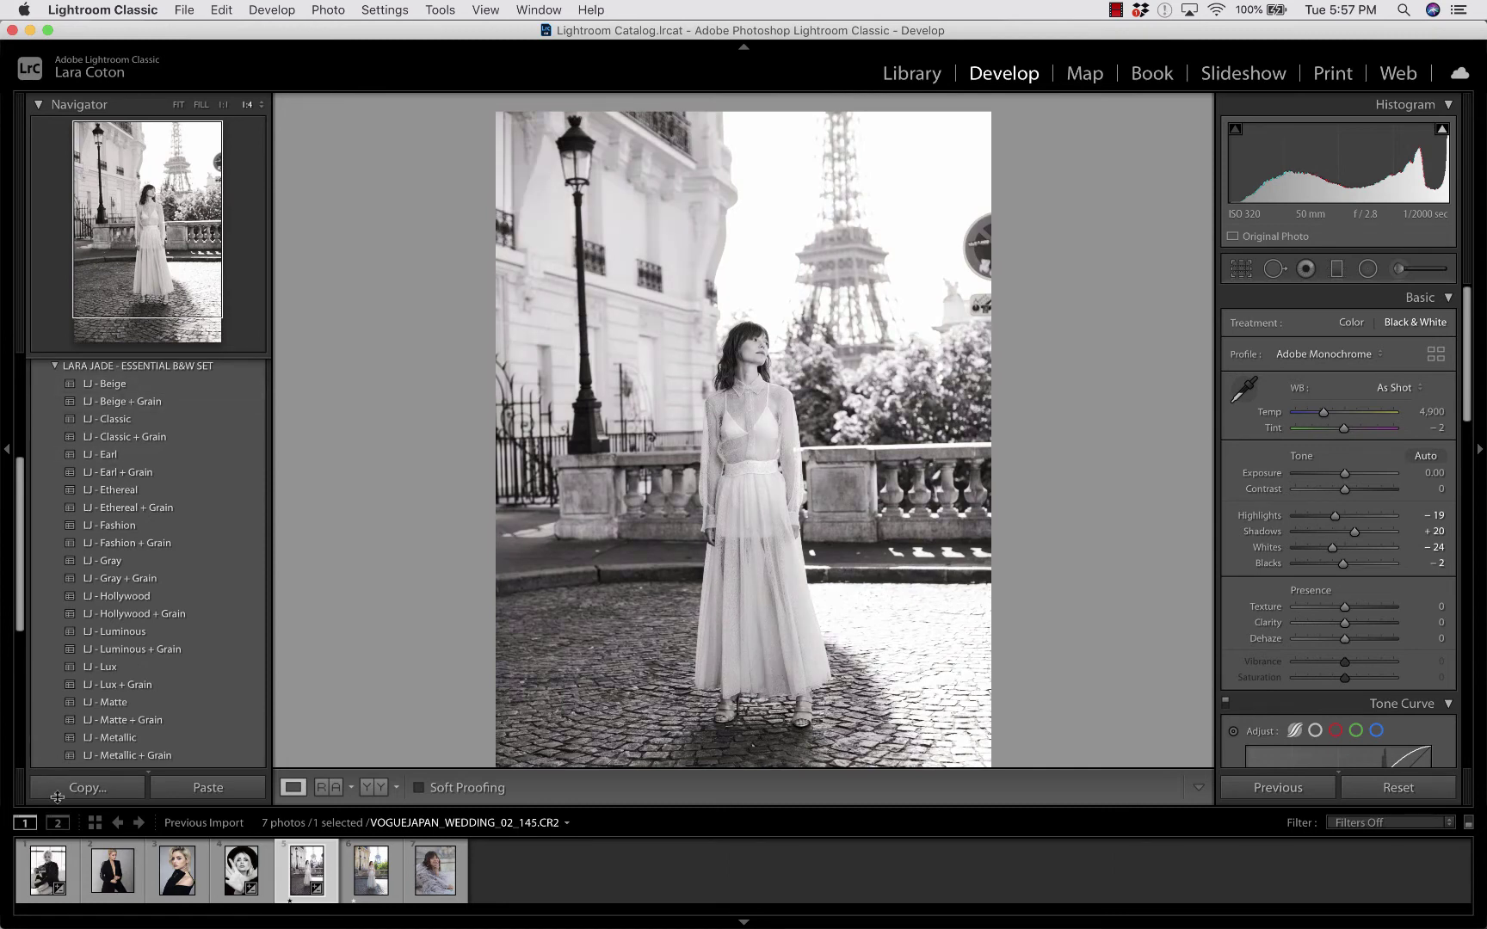
Step: Preview various Essential B&W Set presets on the black blazer portrait, the camera portrait and the feather coat photo
{"action": "left_click", "coordinate": [124, 867]}
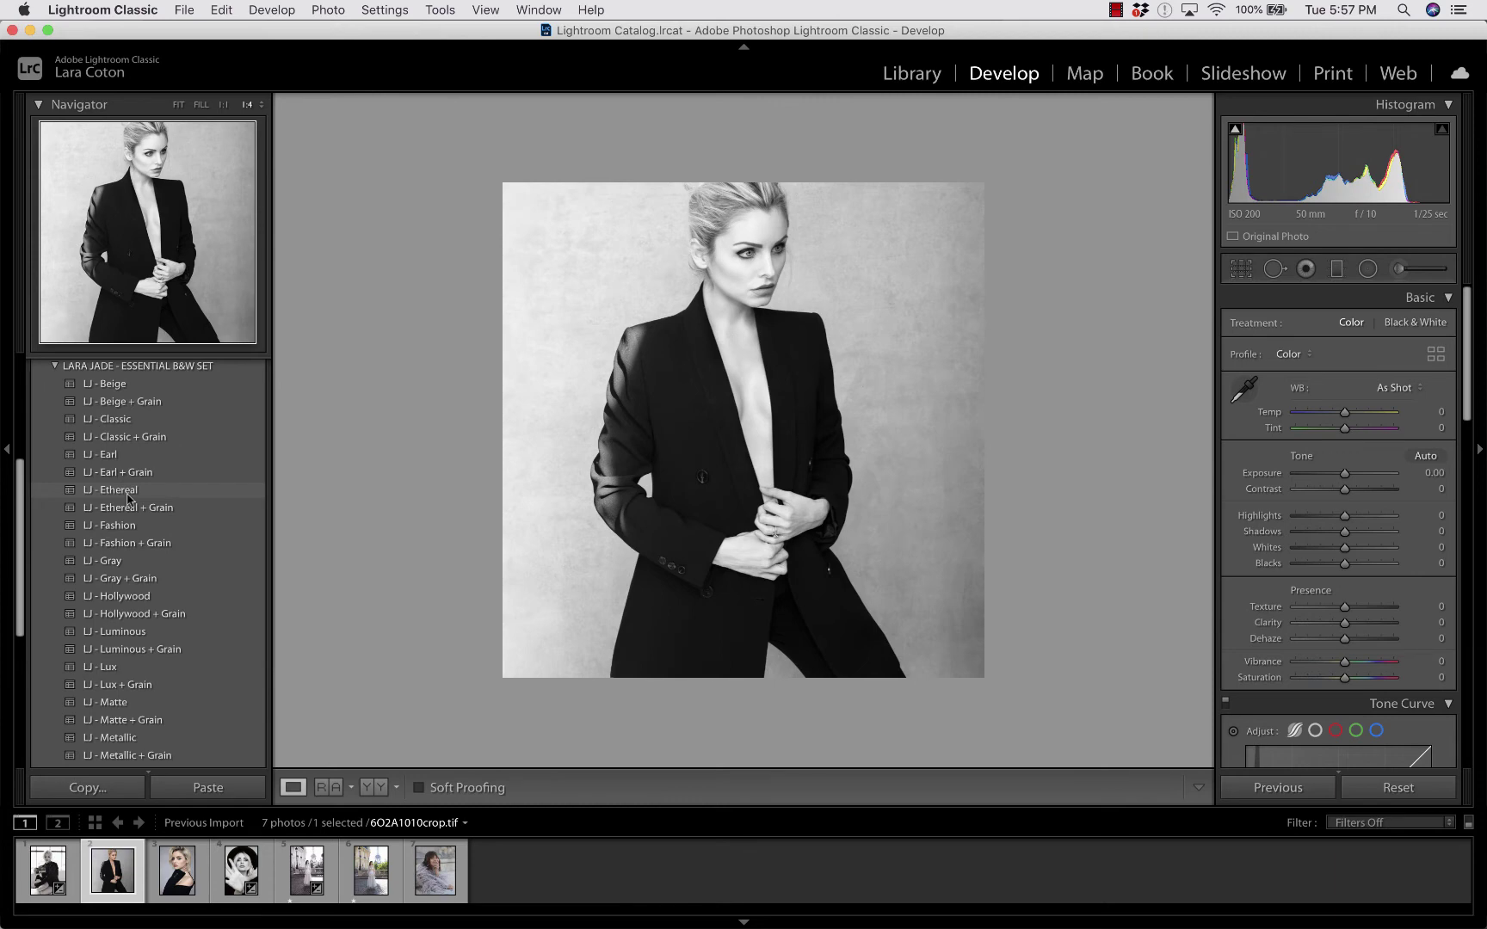
{"action": "scroll", "coordinate": [129, 696], "scroll_direction": "down", "scroll_amount": 2}
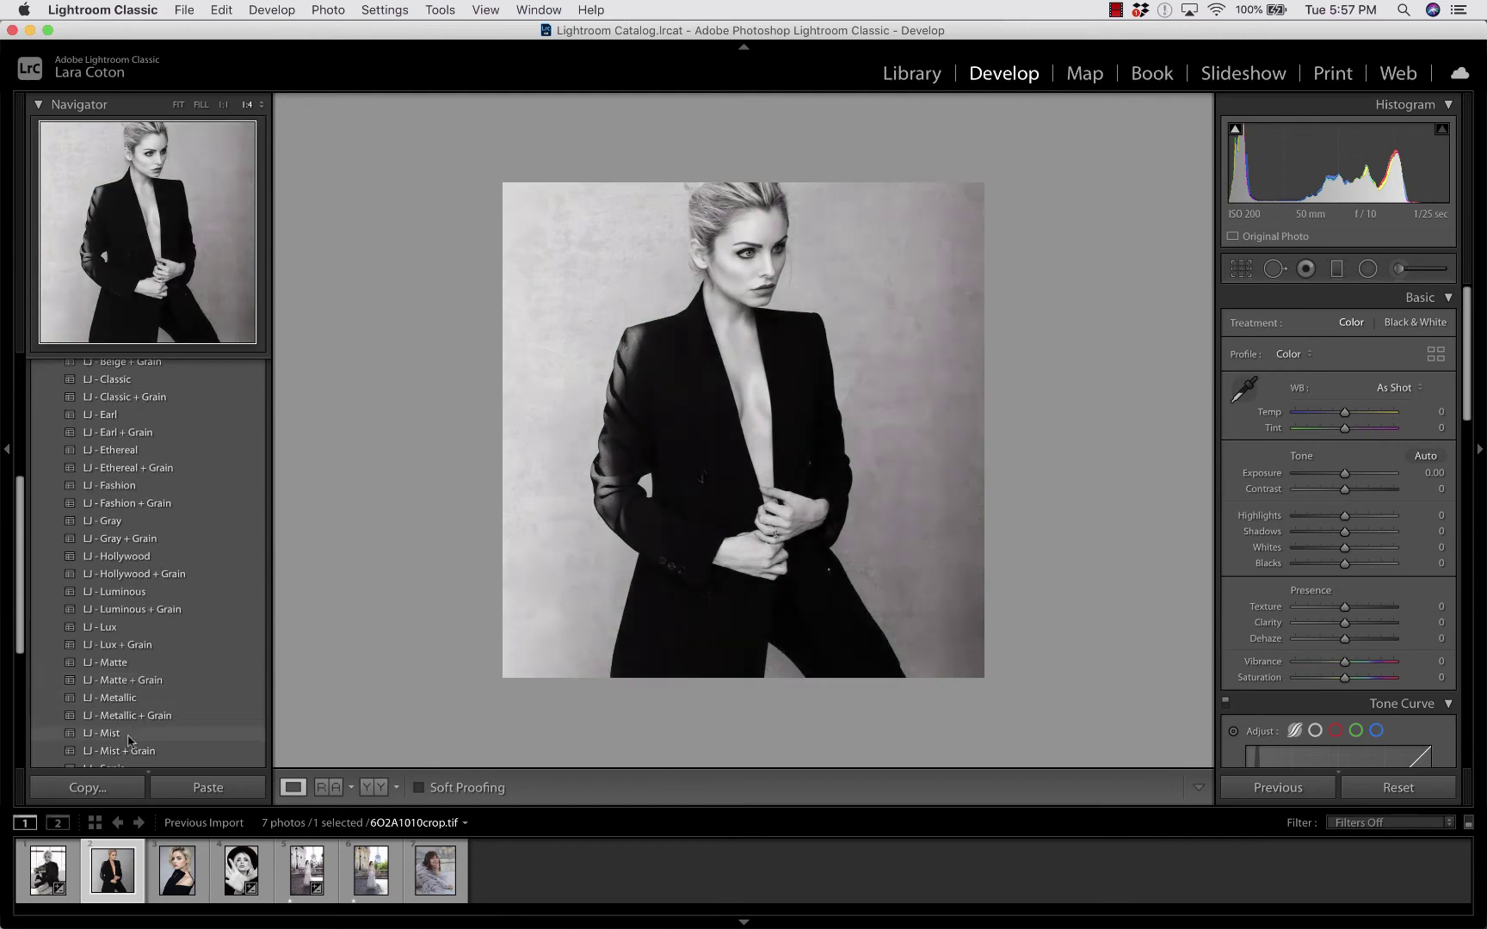
{"action": "scroll", "coordinate": [128, 741], "scroll_direction": "down", "scroll_amount": 2}
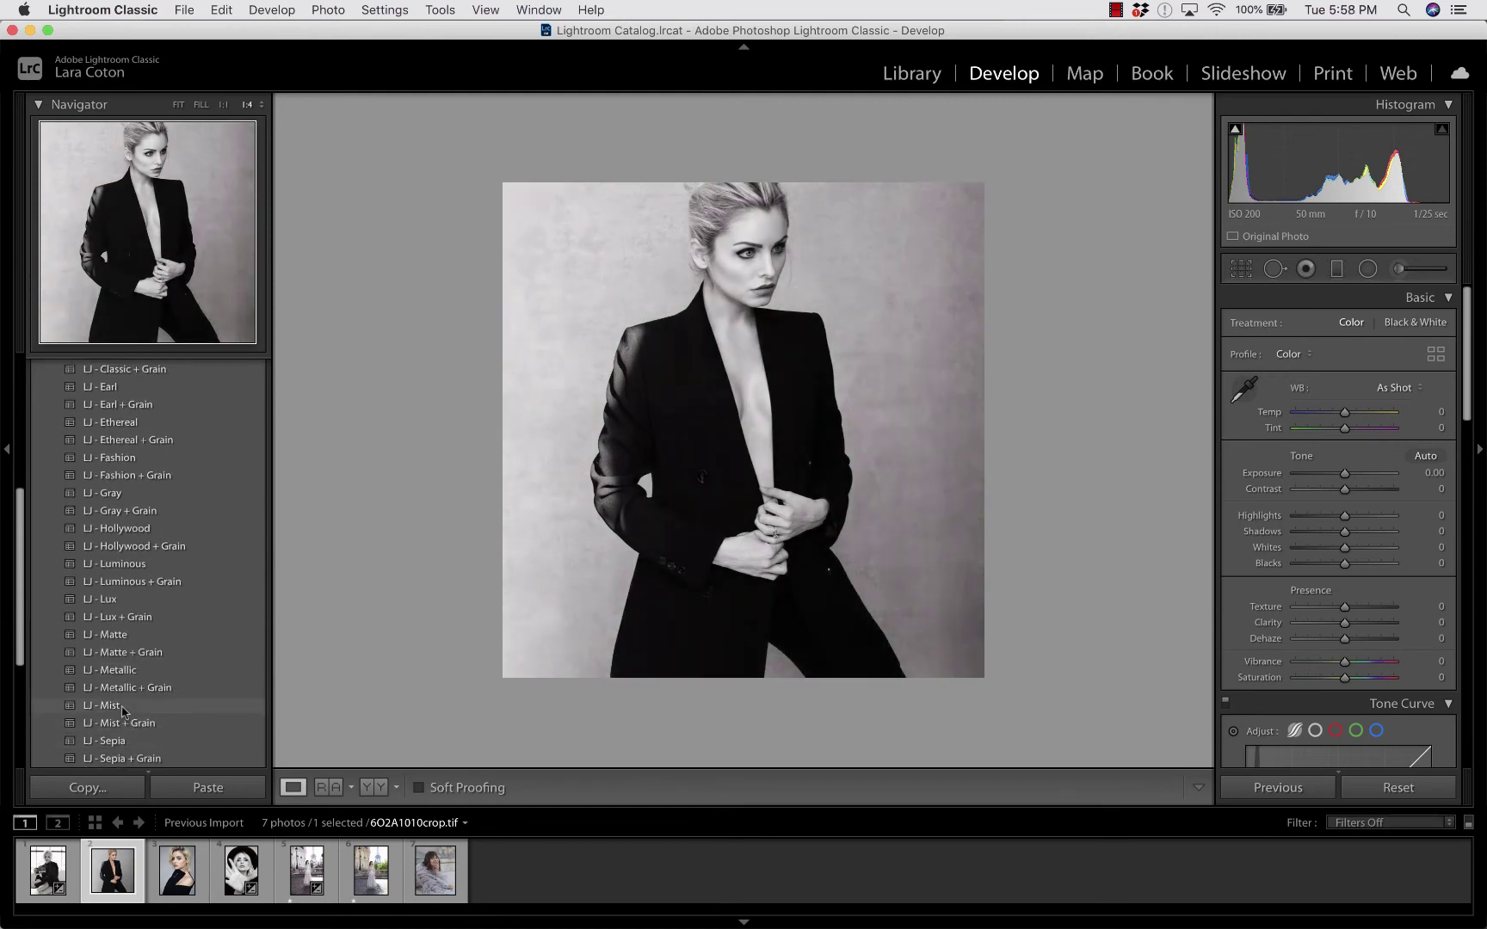
{"action": "scroll", "coordinate": [123, 711], "scroll_direction": "down", "scroll_amount": 2}
{"action": "scroll", "coordinate": [123, 711], "scroll_direction": "down", "scroll_amount": 1}
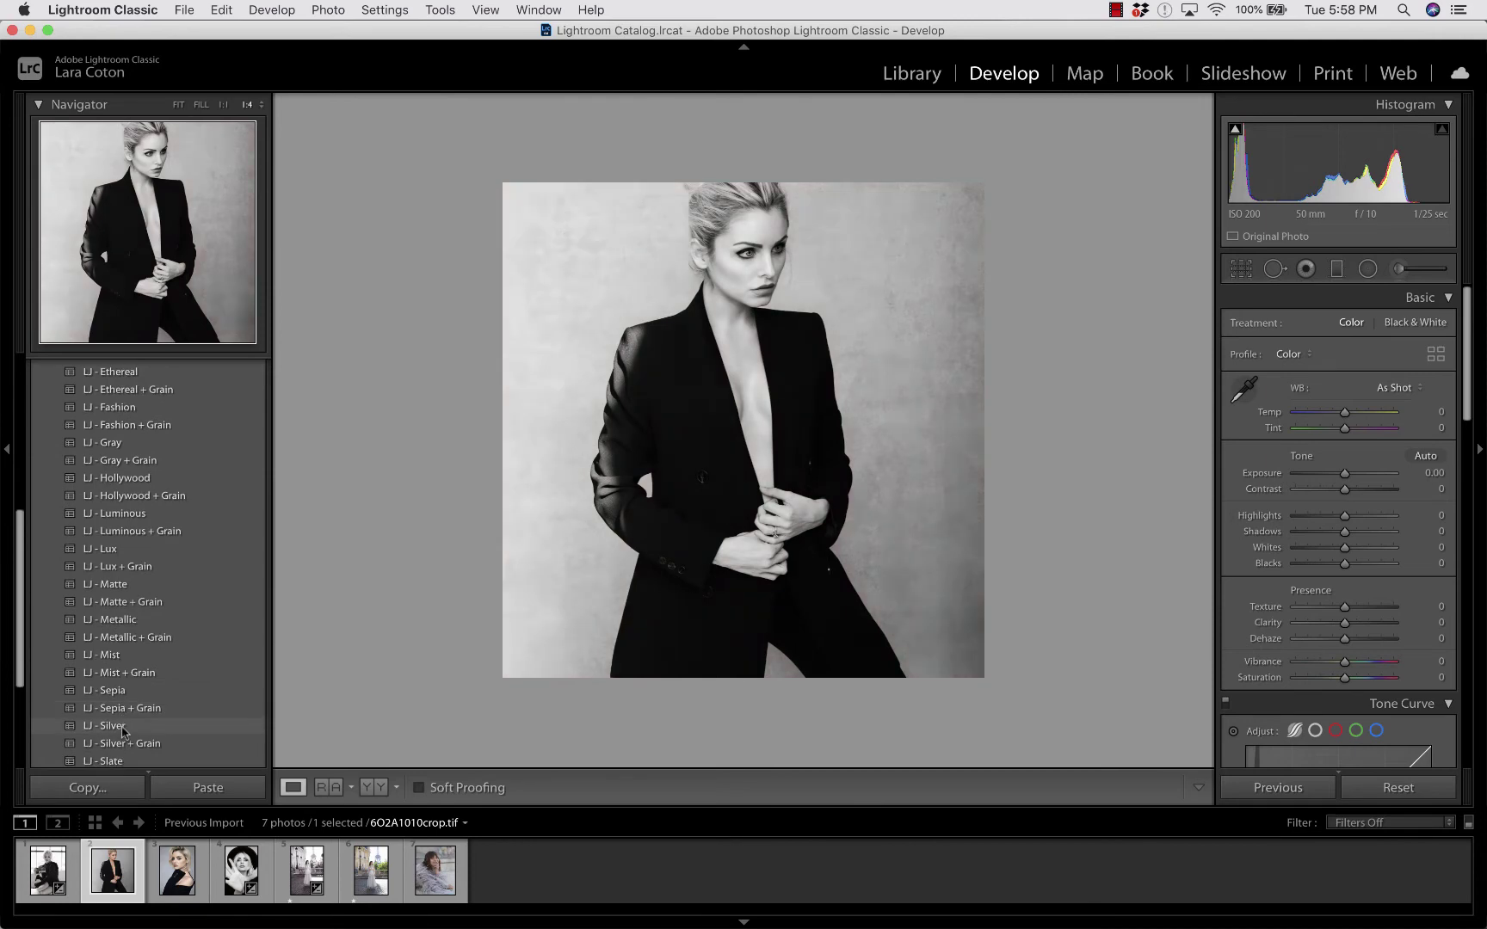
{"action": "scroll", "coordinate": [123, 730], "scroll_direction": "down", "scroll_amount": 3}
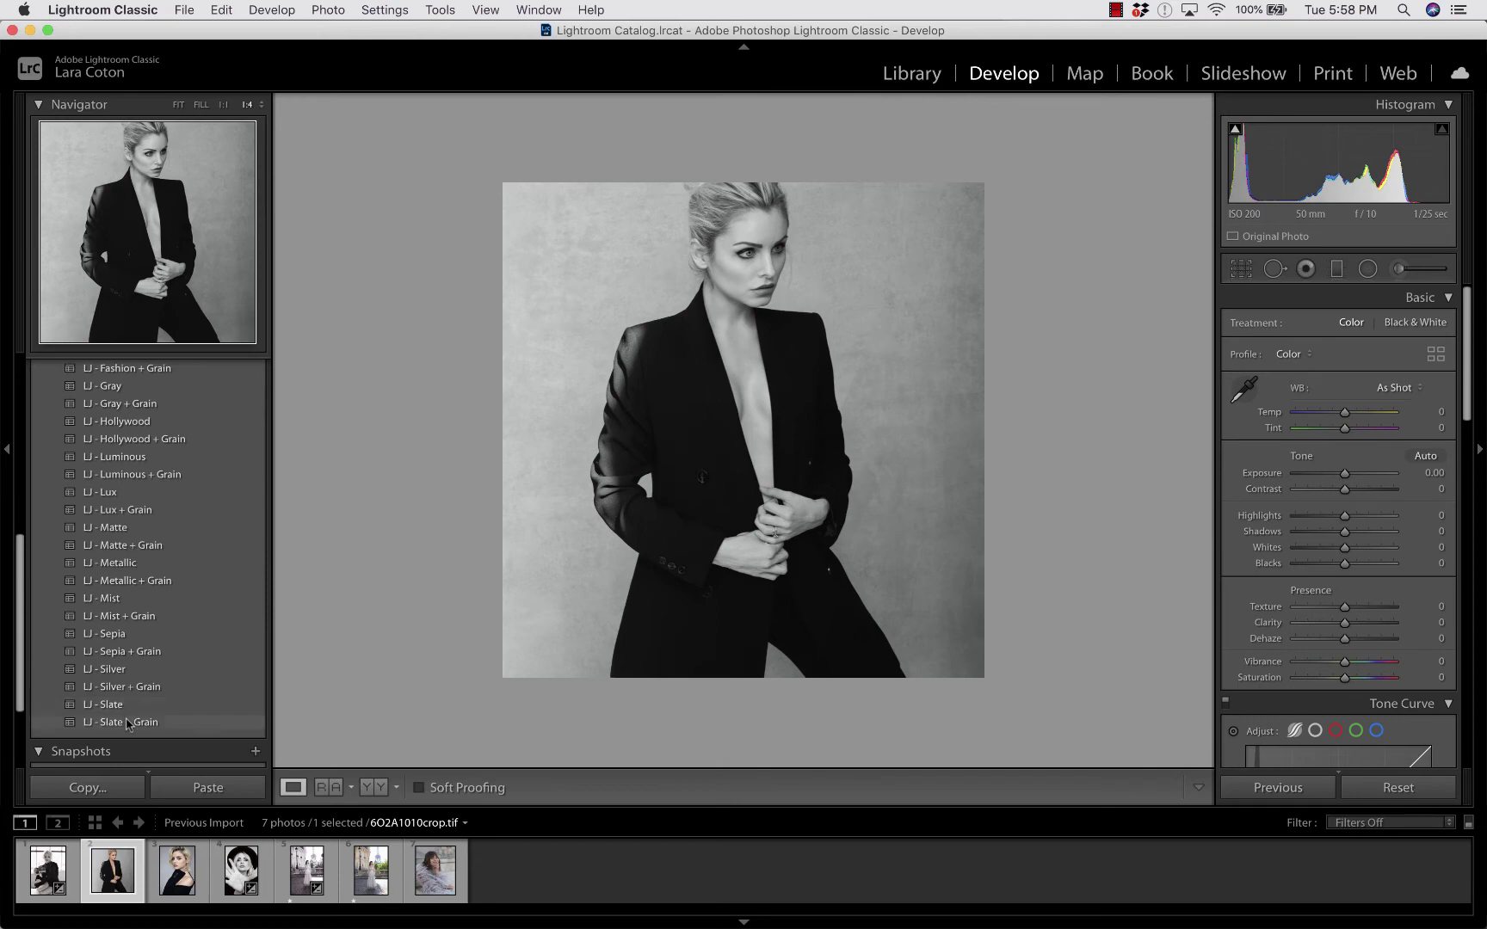
{"action": "key", "text": "Left"}
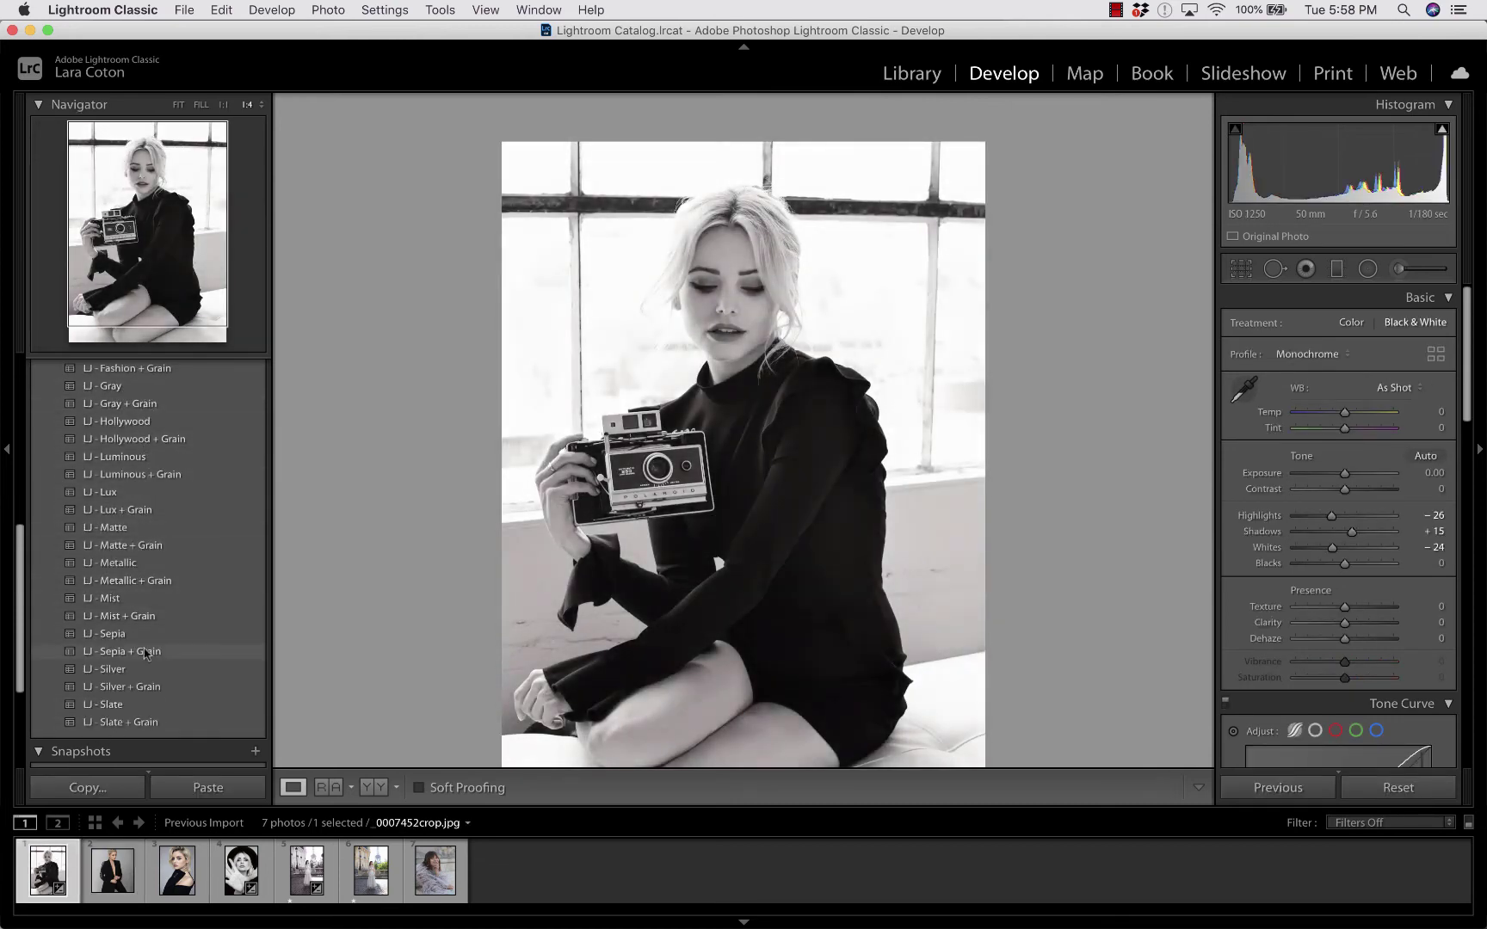
{"action": "key", "text": "Left"}
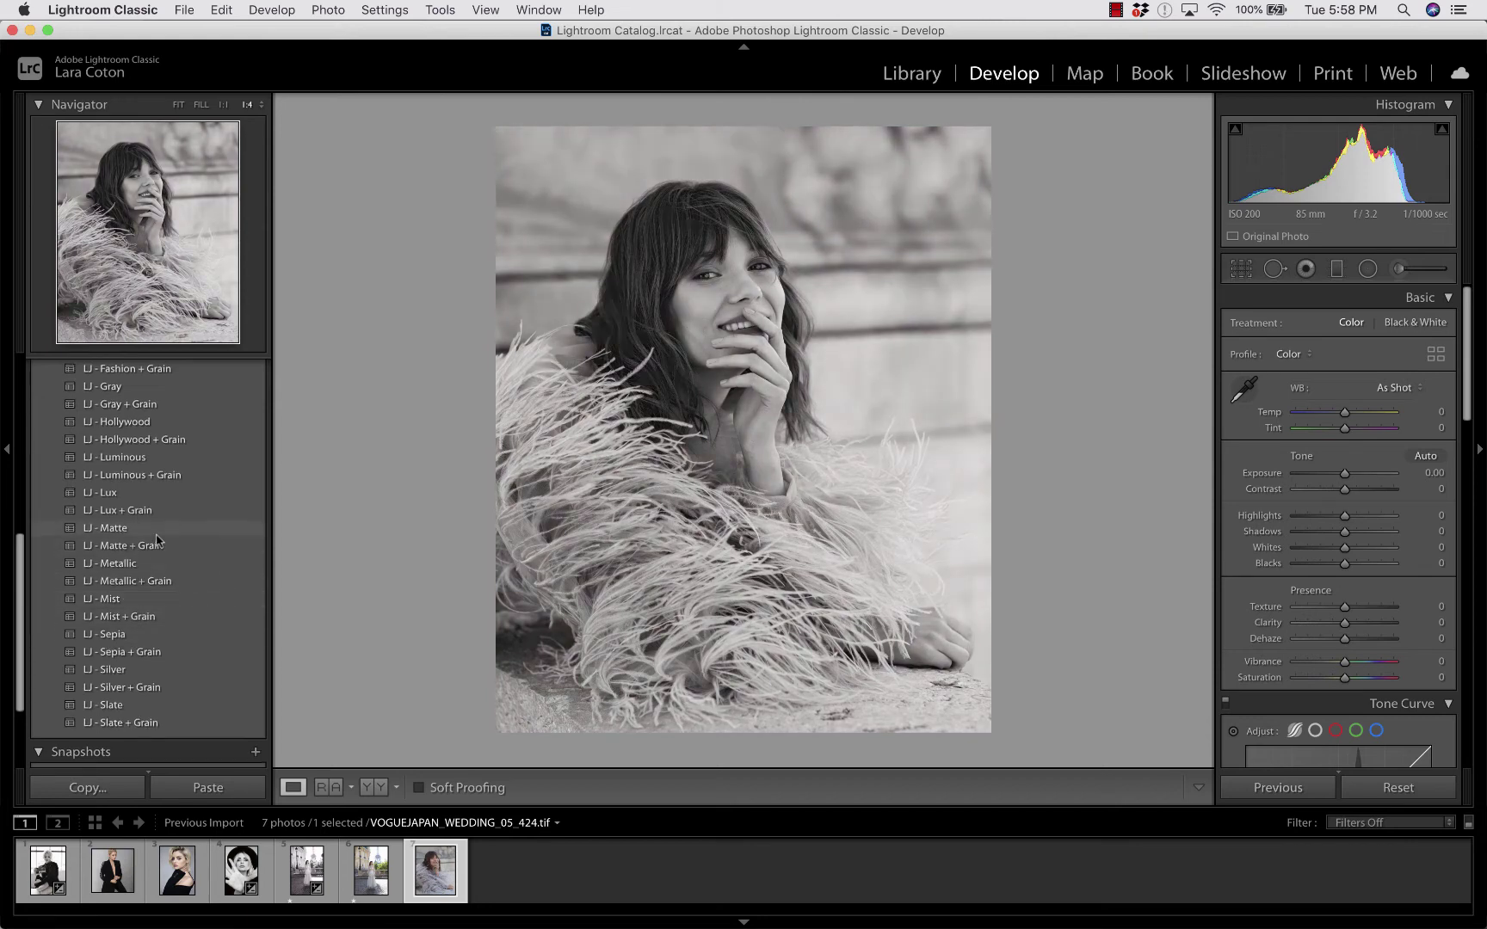
{"action": "scroll", "coordinate": [144, 484], "scroll_direction": "up", "scroll_amount": 1}
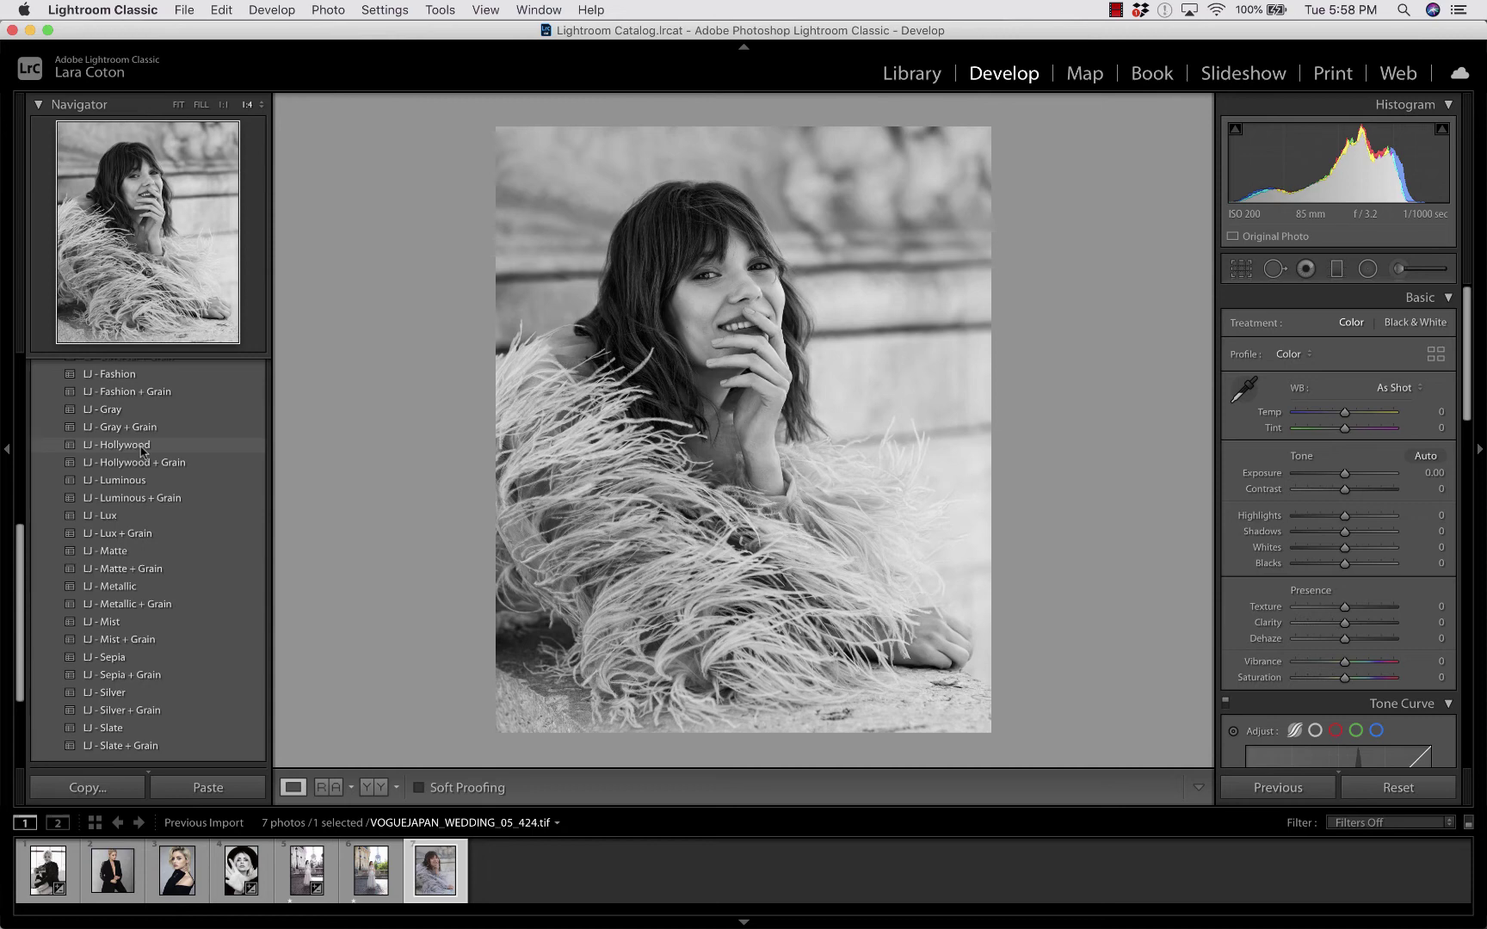
Step: Apply the LJ - Earl + Grain preset to the off-shoulder portrait, set its Shadows to -9 and try an exposure adjustment
{"action": "left_click", "coordinate": [178, 872]}
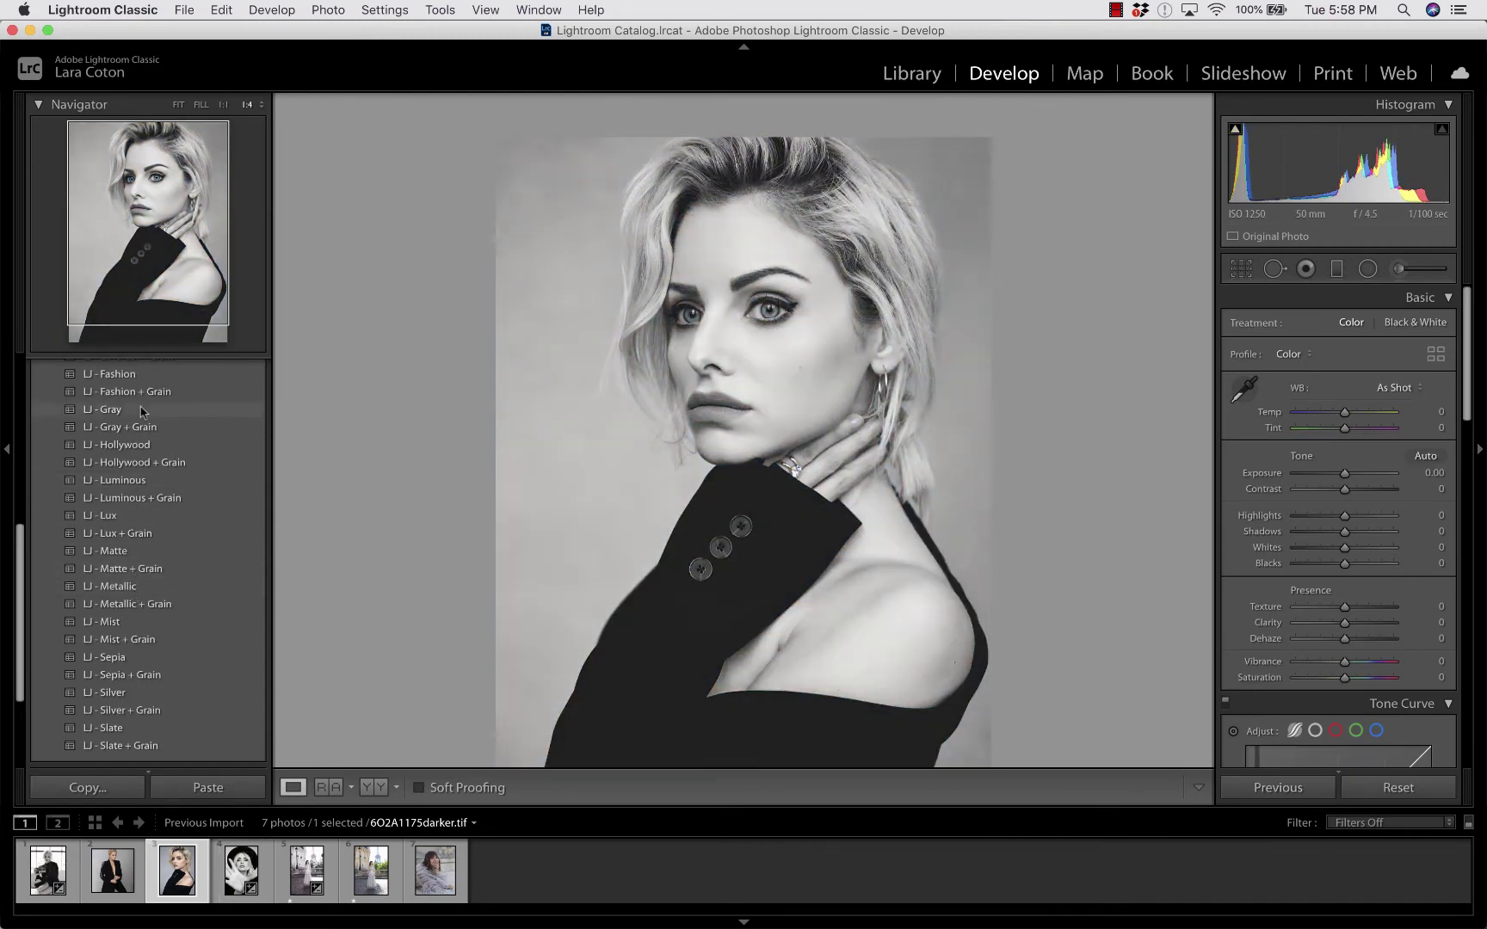
{"action": "scroll", "coordinate": [140, 409], "scroll_direction": "up", "scroll_amount": 2}
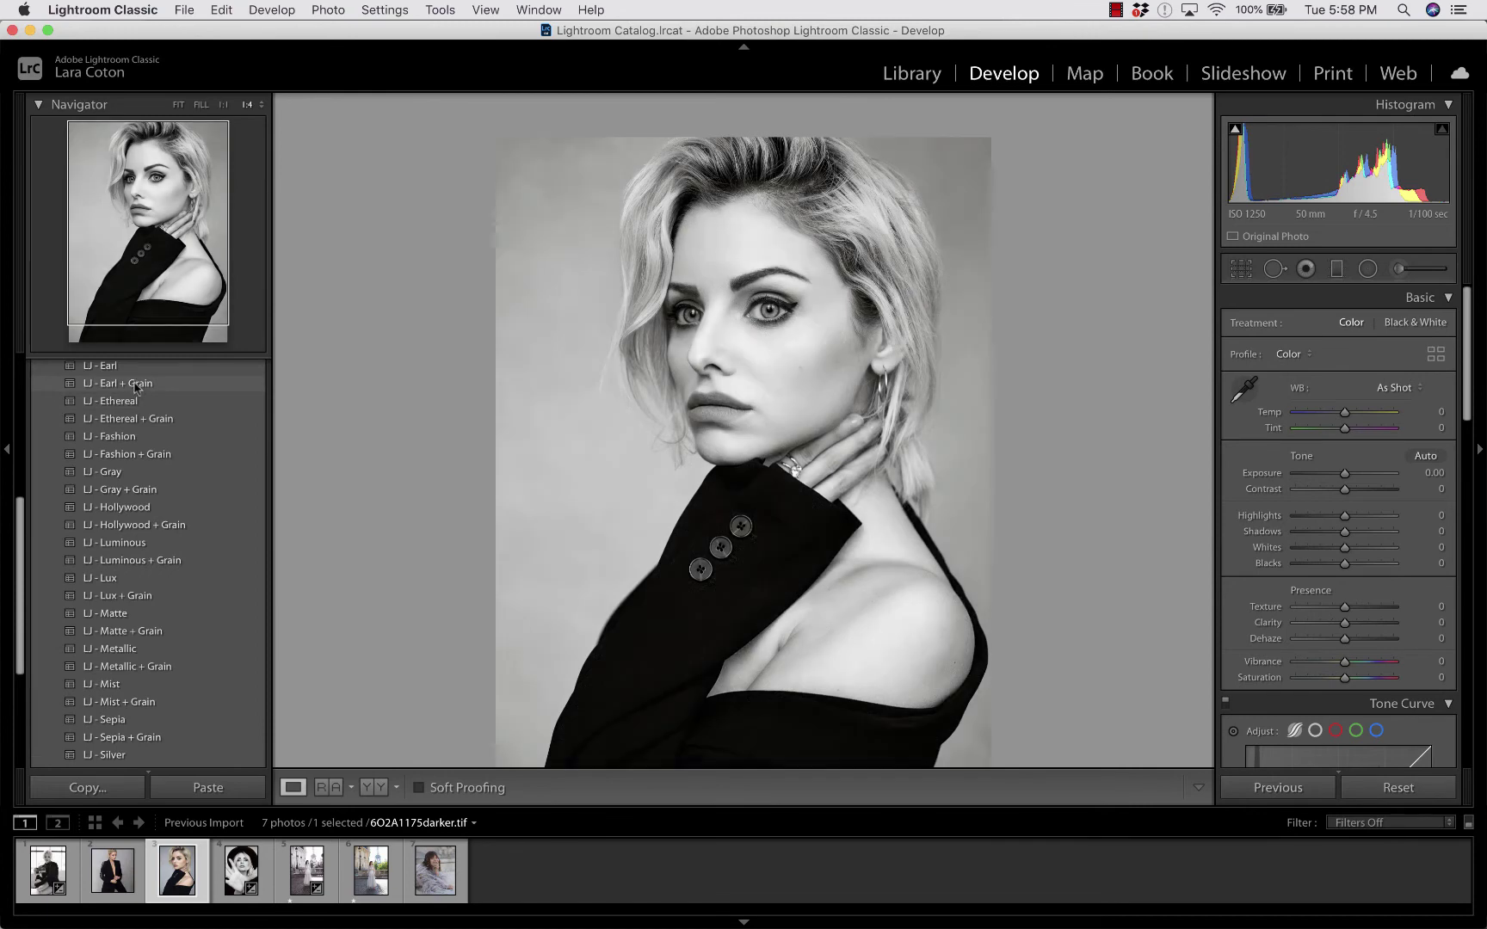
{"action": "left_click", "coordinate": [135, 384]}
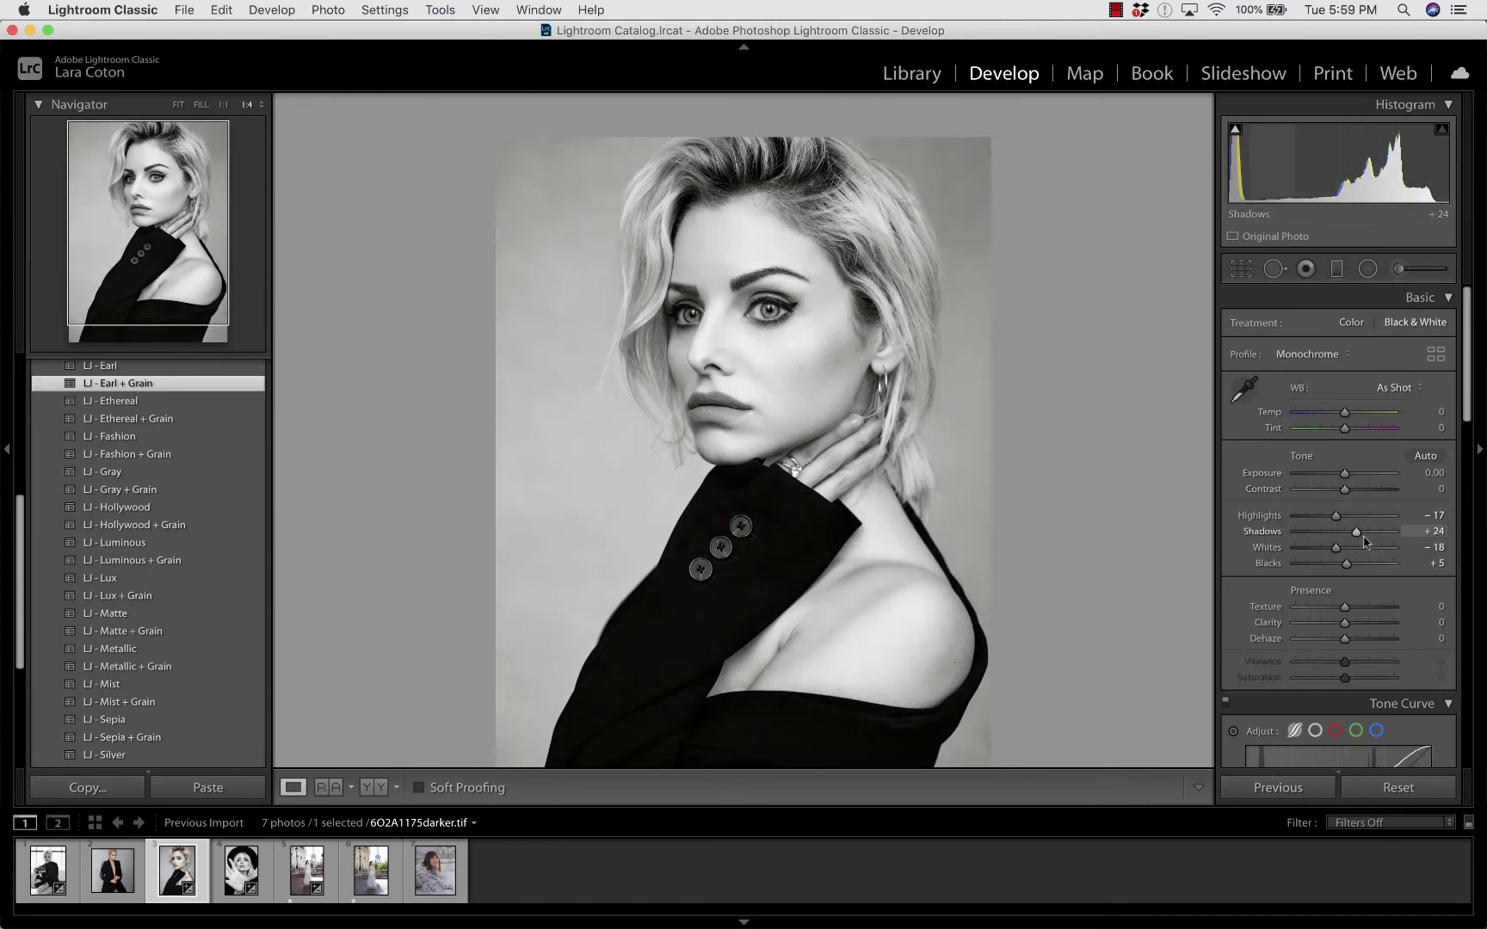
{"action": "mouse_move", "coordinate": [1357, 533]}
{"action": "left_mouse_down"}
{"action": "mouse_move", "coordinate": [1328, 537]}
{"action": "mouse_move", "coordinate": [1340, 535]}
{"action": "left_mouse_up"}
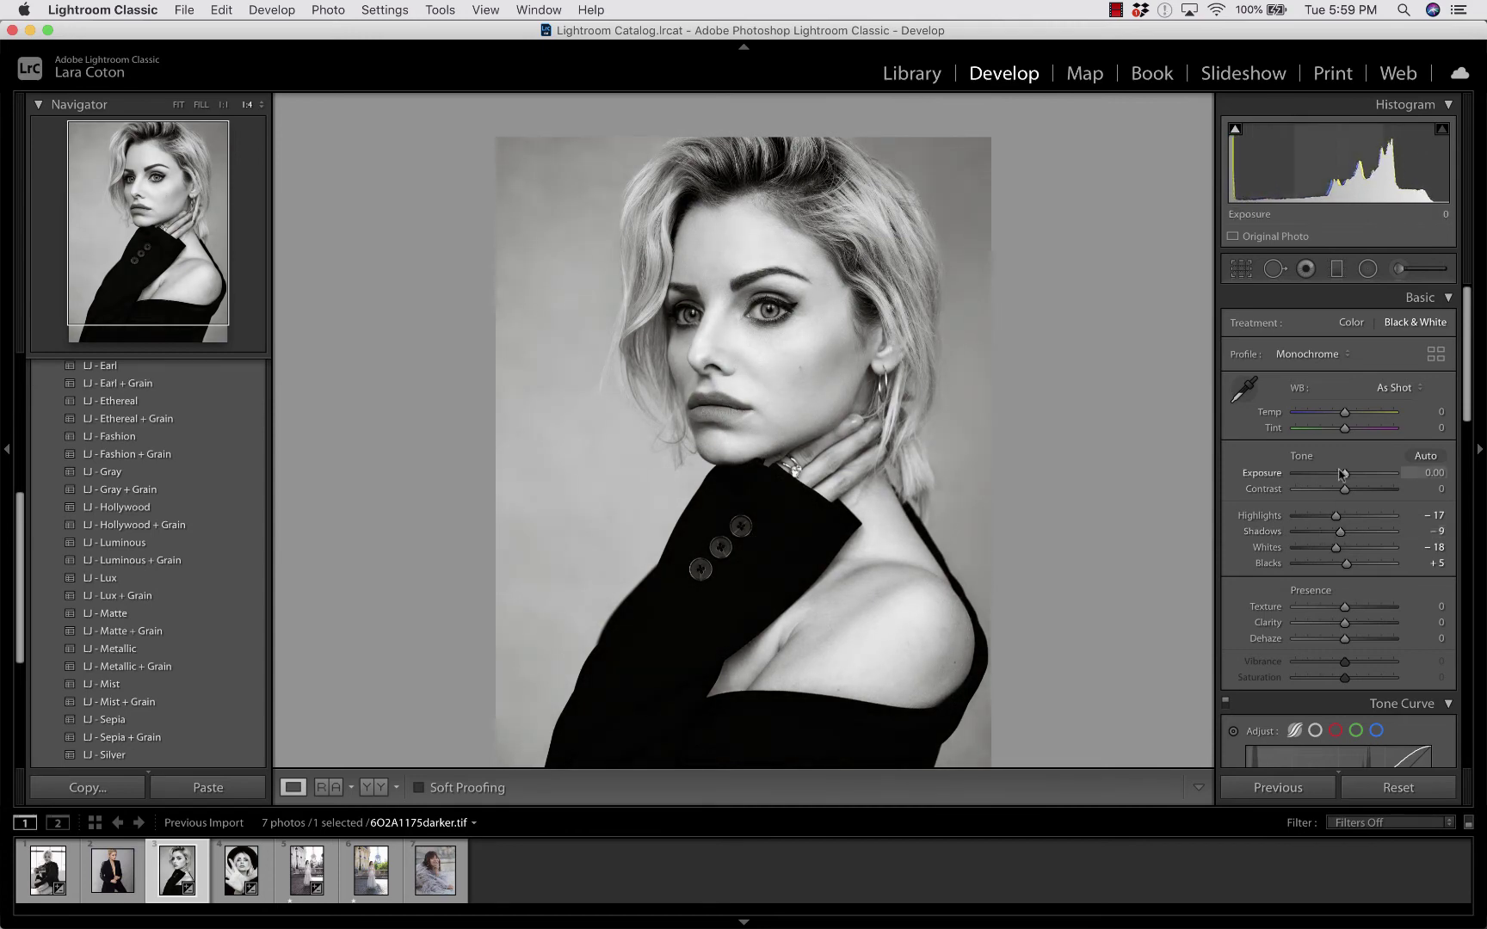
{"action": "left_click_drag", "start_coordinate": [1343, 473], "coordinate": [1344, 474]}
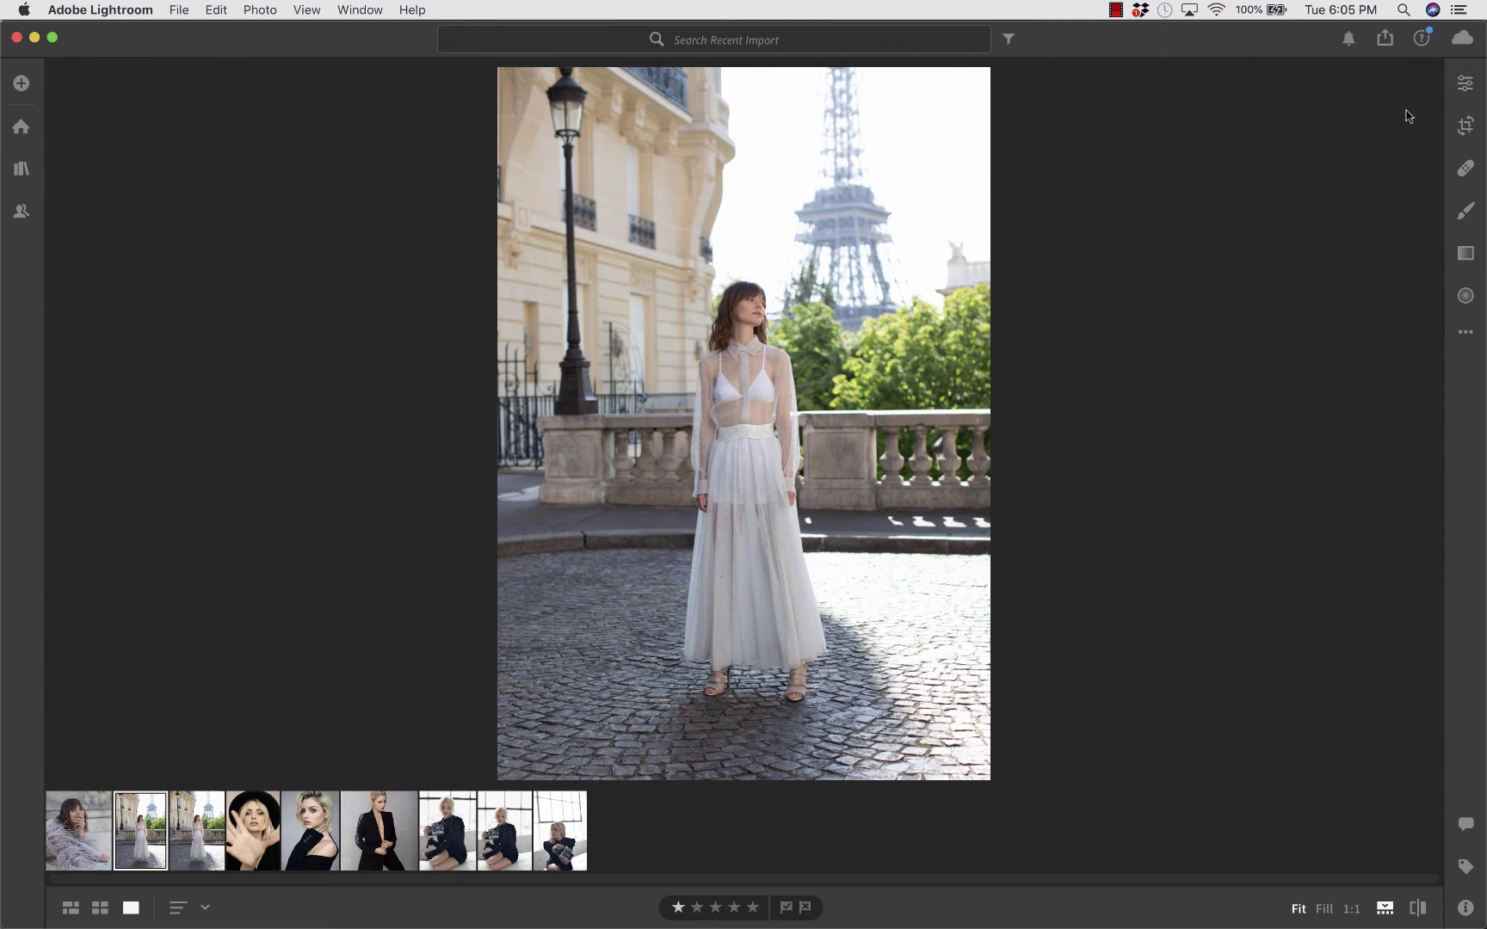
Step: In Adobe Lightroom, show the edit presets for the Eiffel Tower photo and collapse the Vintage Tones Set group
{"action": "left_click", "coordinate": [1465, 83]}
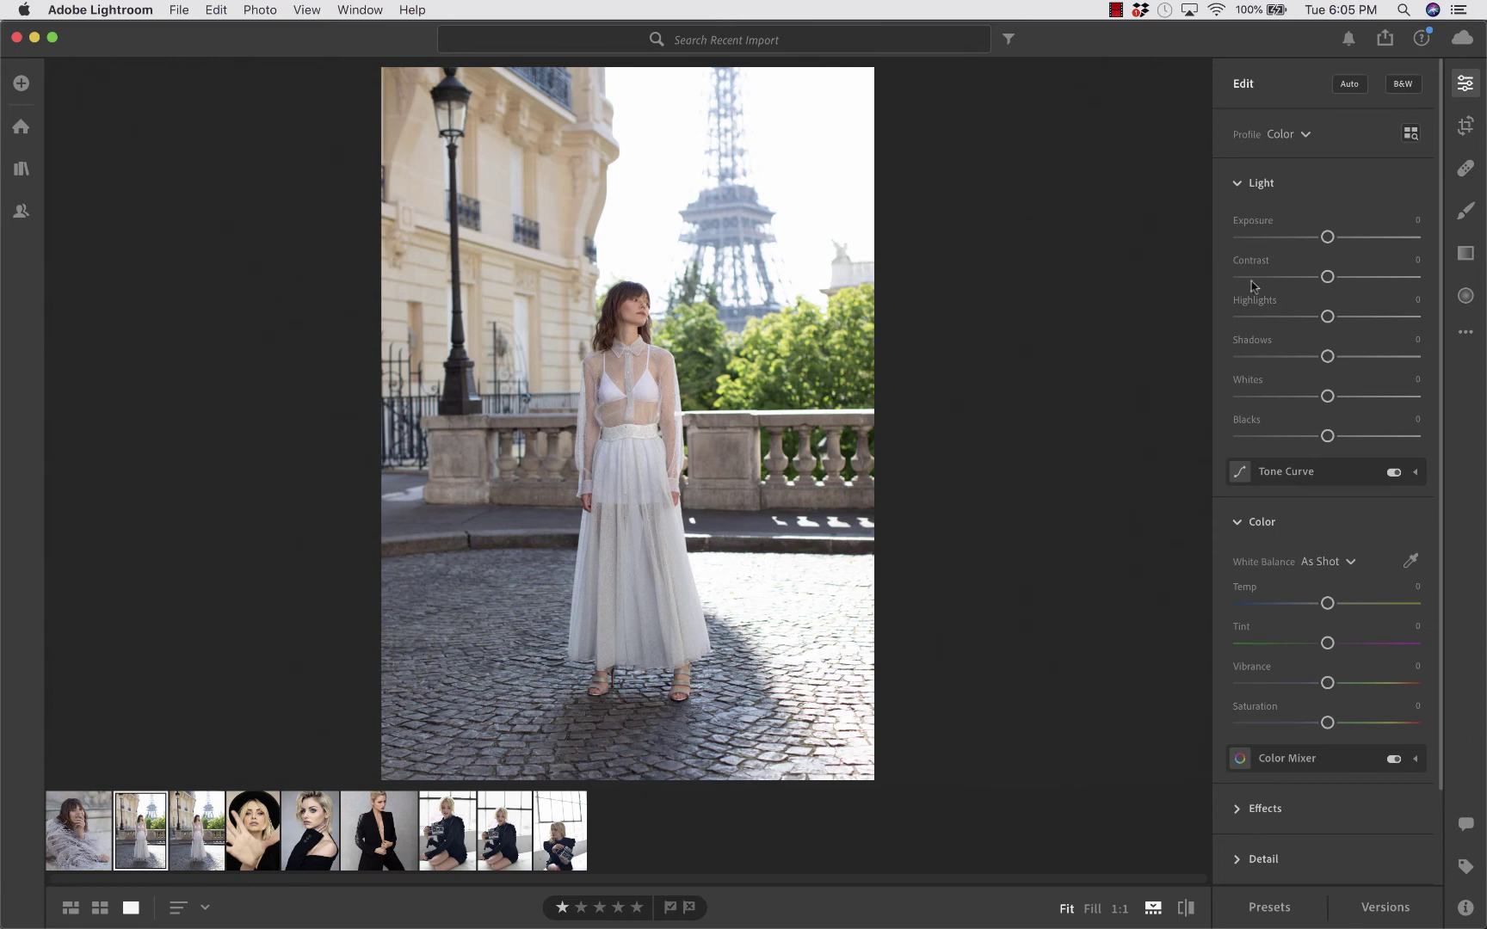
{"action": "left_click", "coordinate": [1270, 908]}
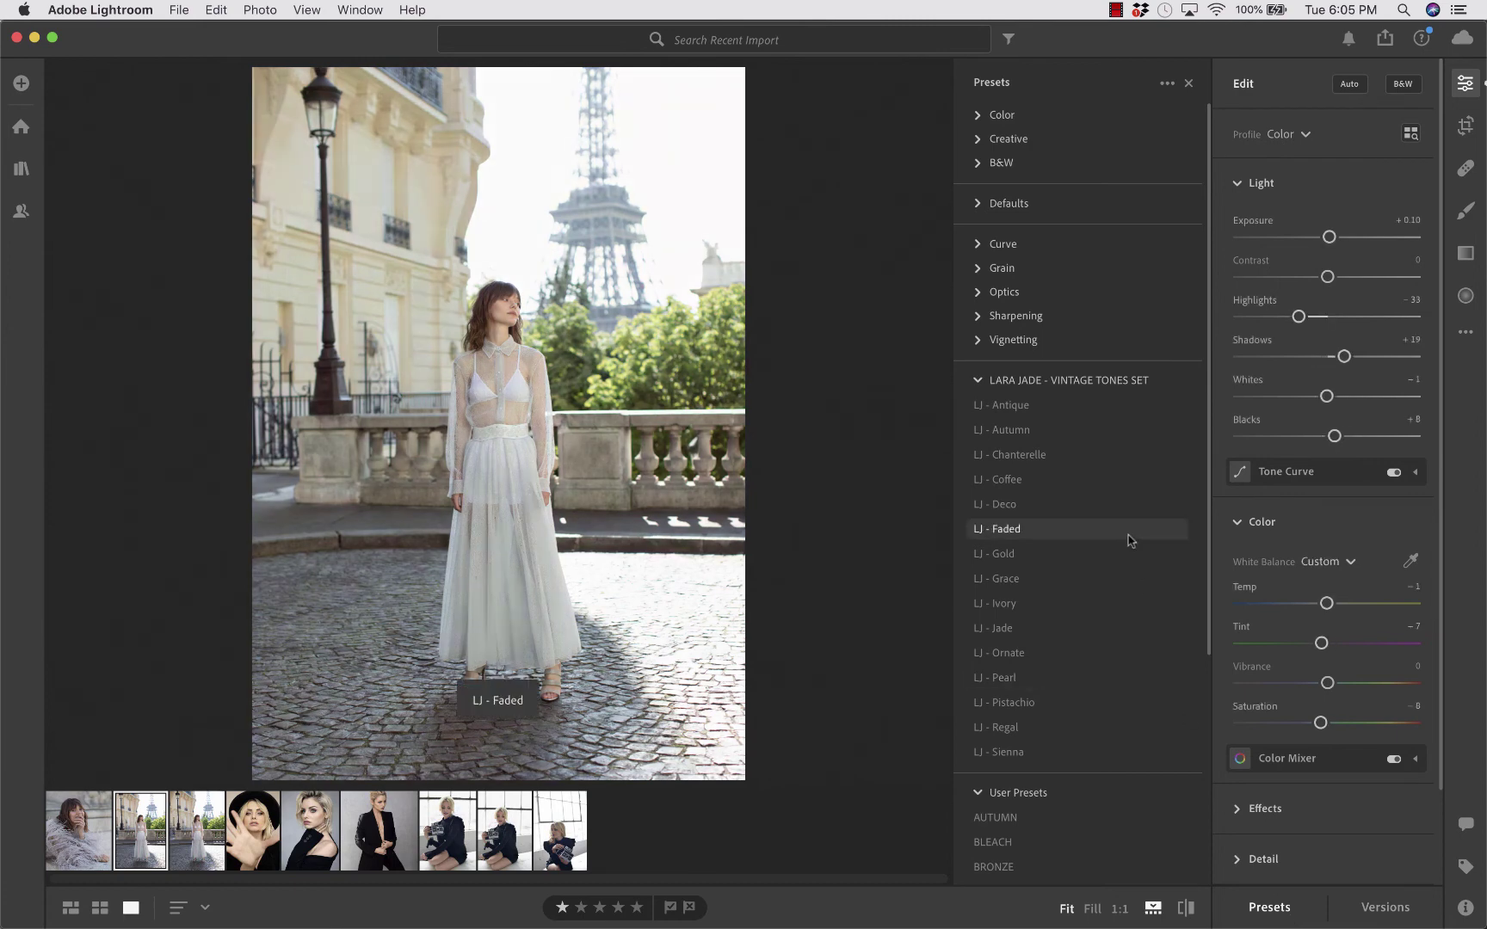
{"action": "left_click", "coordinate": [978, 381]}
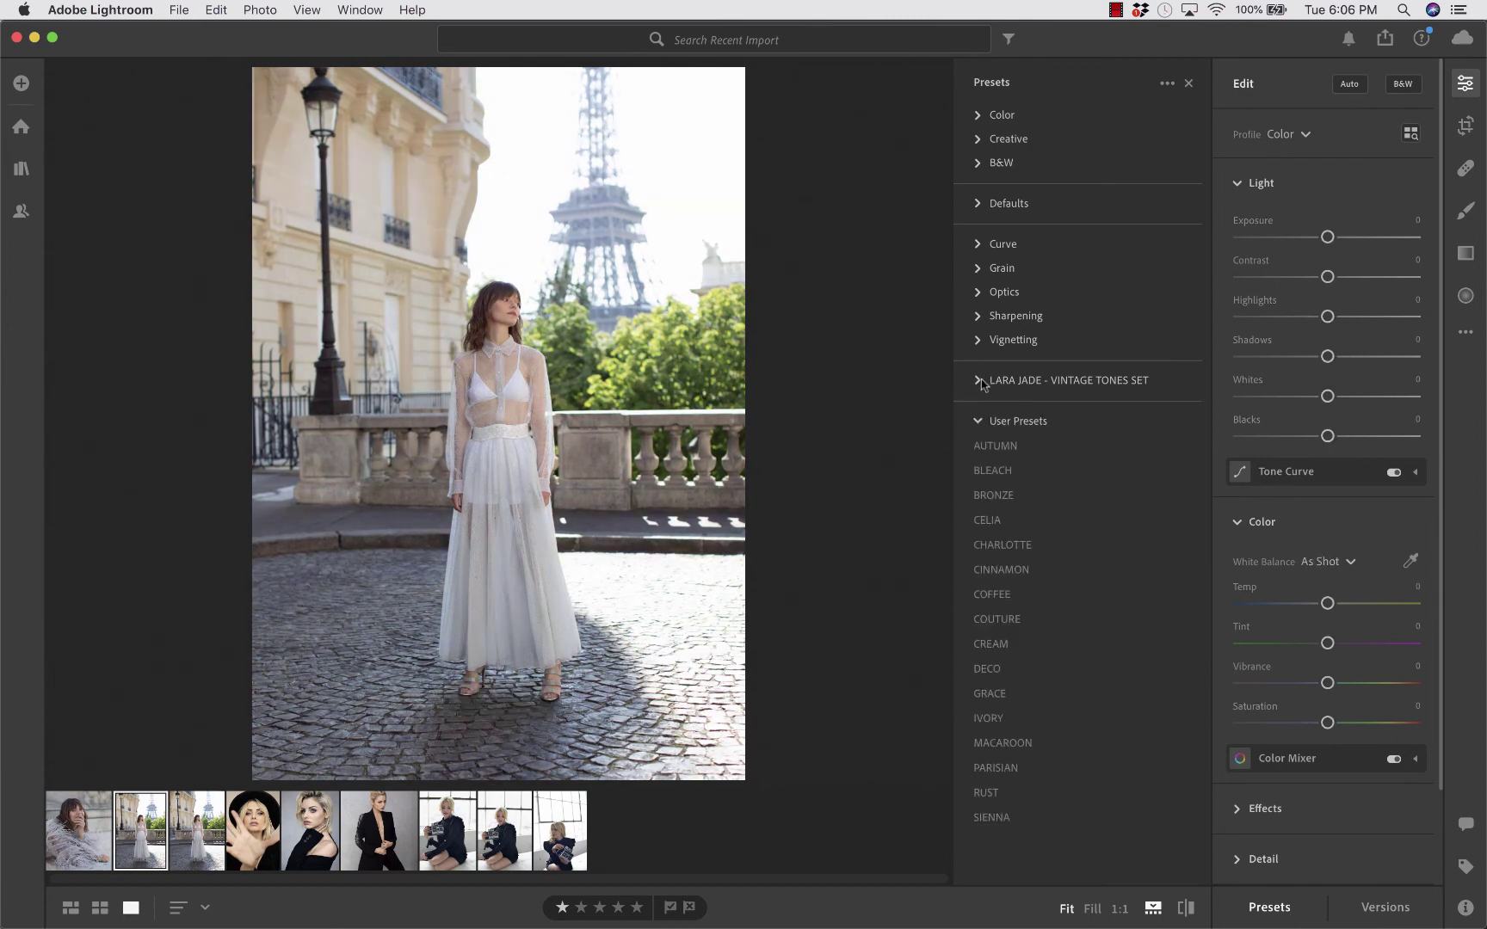
Step: Import the Essential B&W Set presets from the zip file in the LJ - LR PRESETS folder on the Desktop
{"action": "left_click", "coordinate": [1167, 86]}
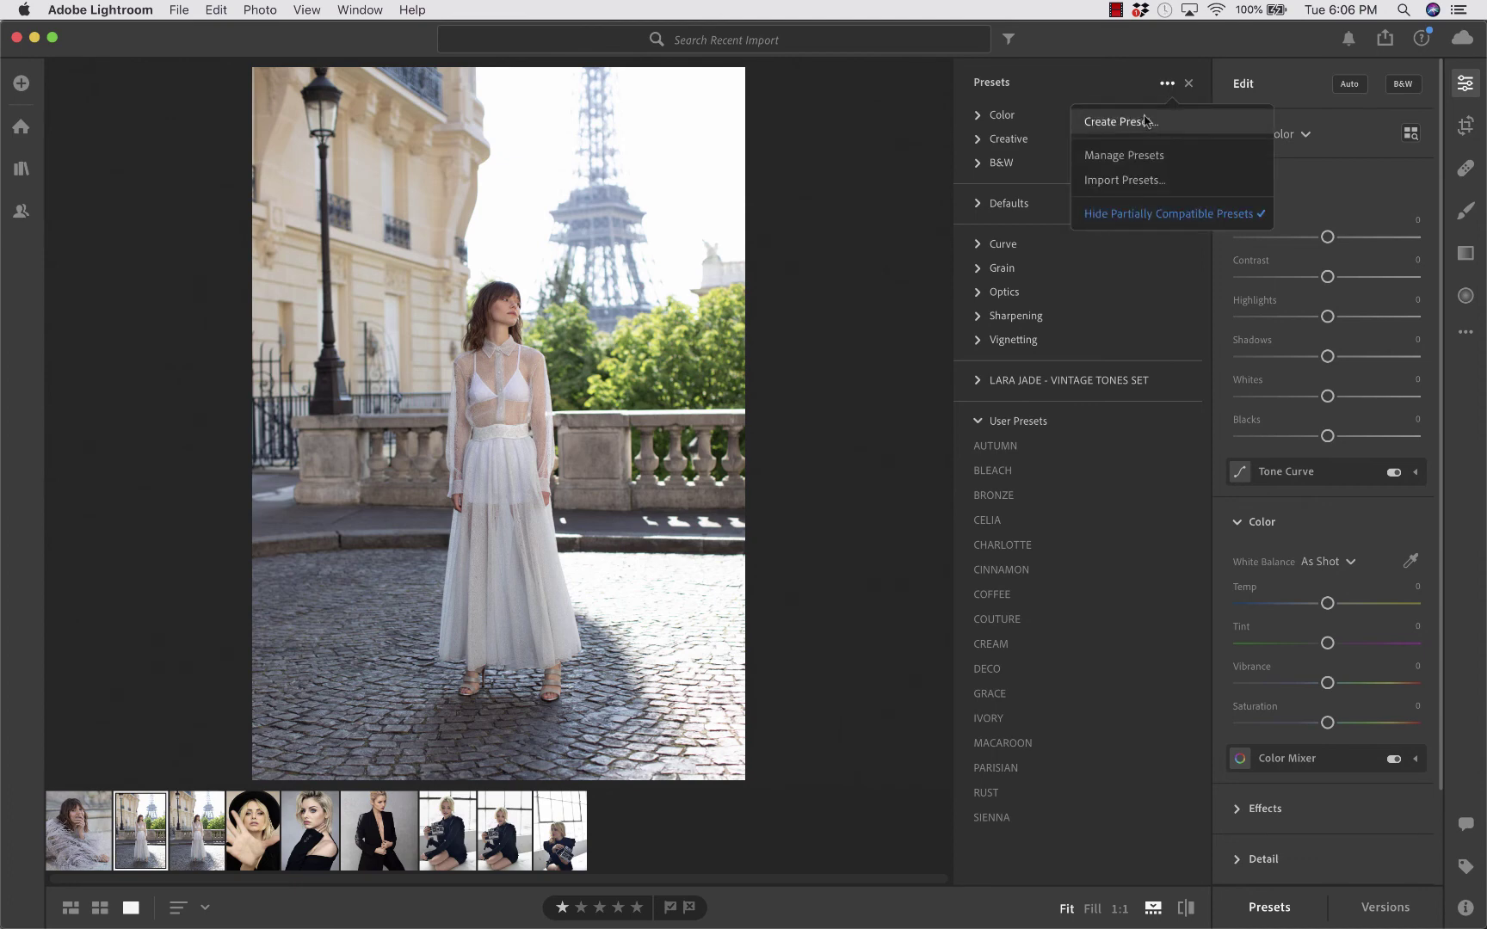
{"action": "left_click", "coordinate": [1130, 179]}
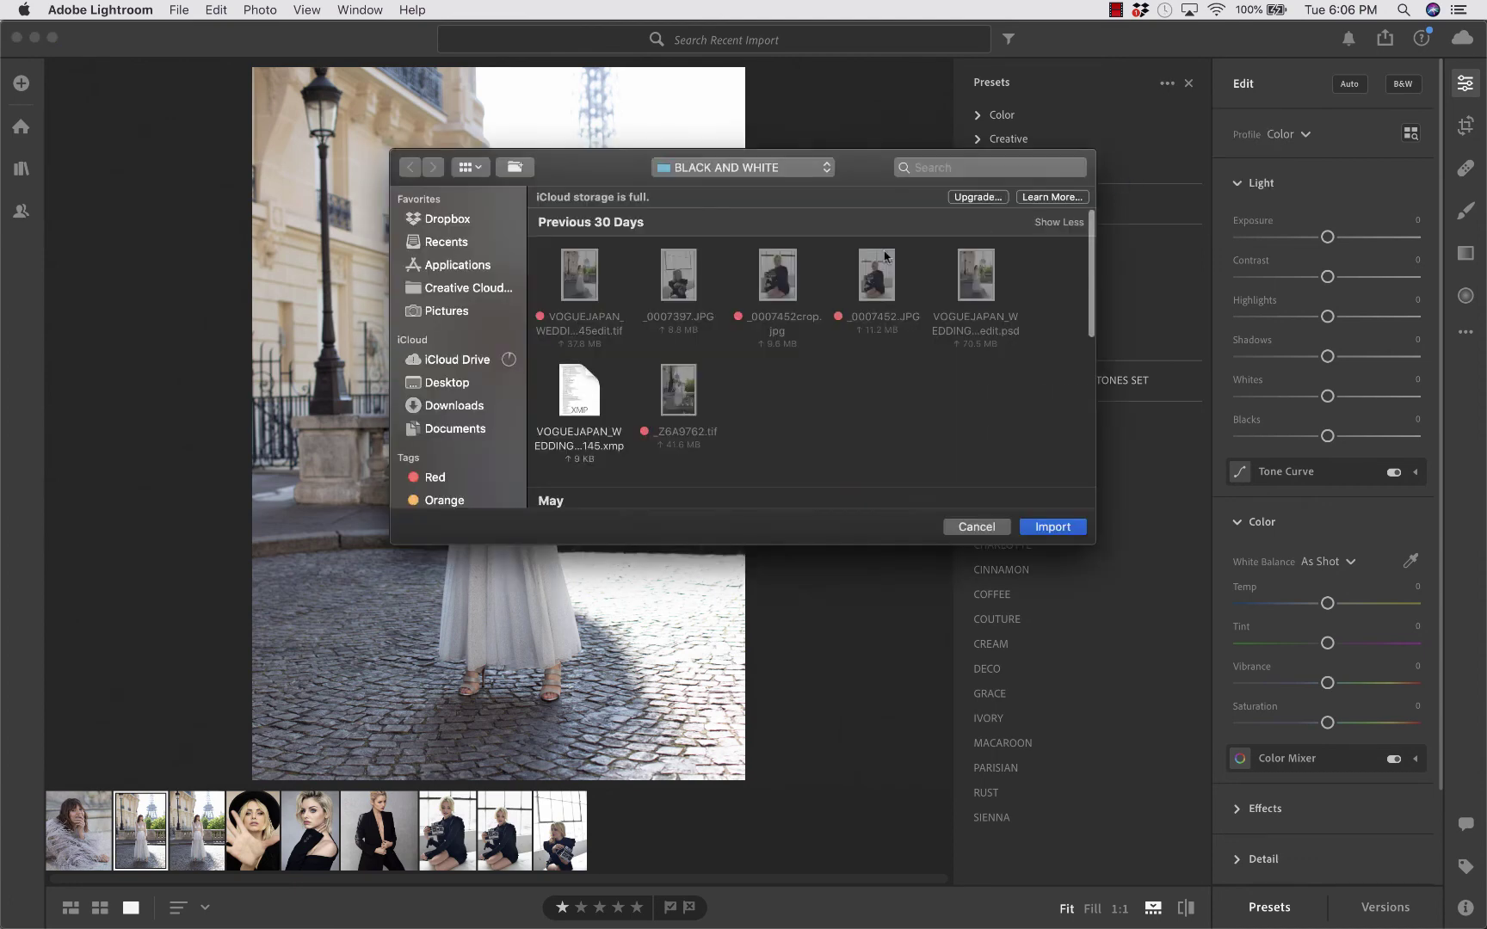
{"action": "left_click", "coordinate": [446, 384]}
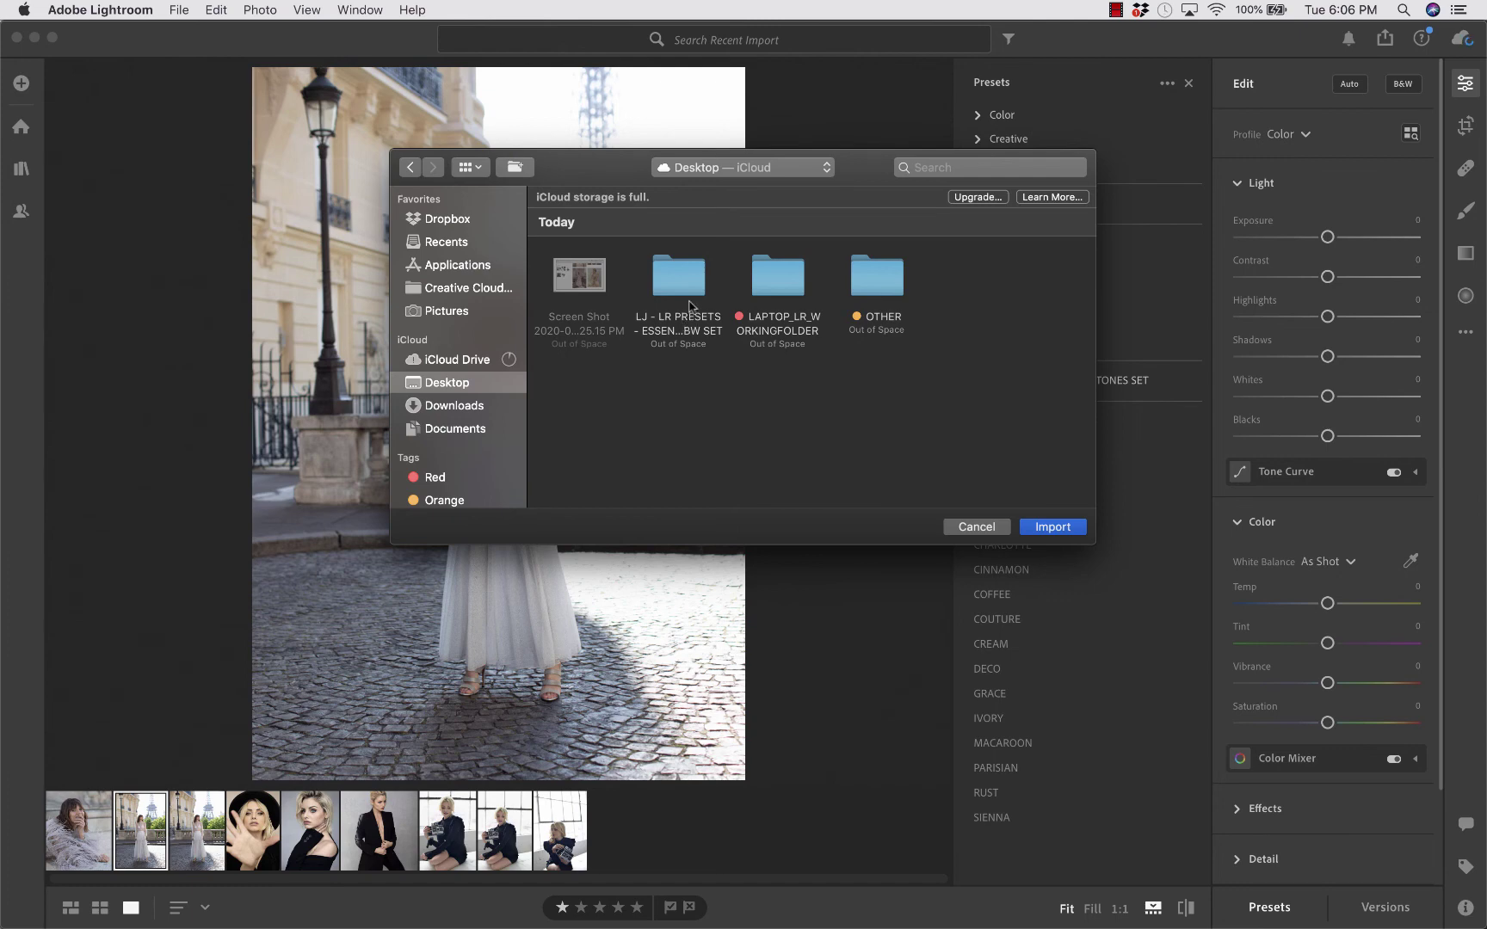
{"action": "left_click", "coordinate": [688, 293]}
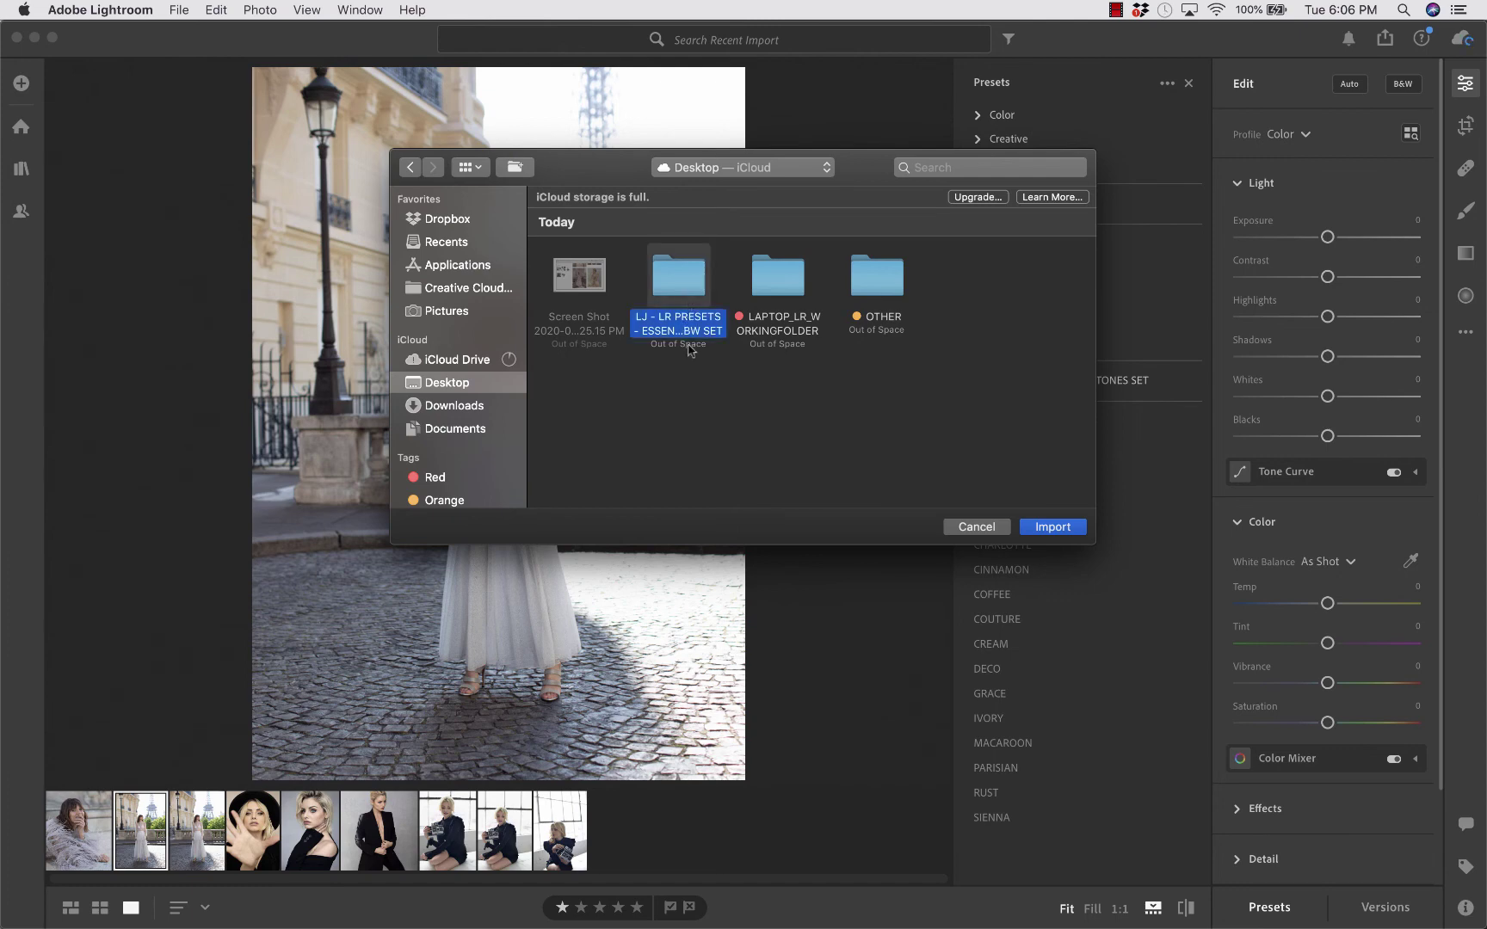
{"action": "double_click", "coordinate": [689, 293]}
{"action": "left_click", "coordinate": [686, 286]}
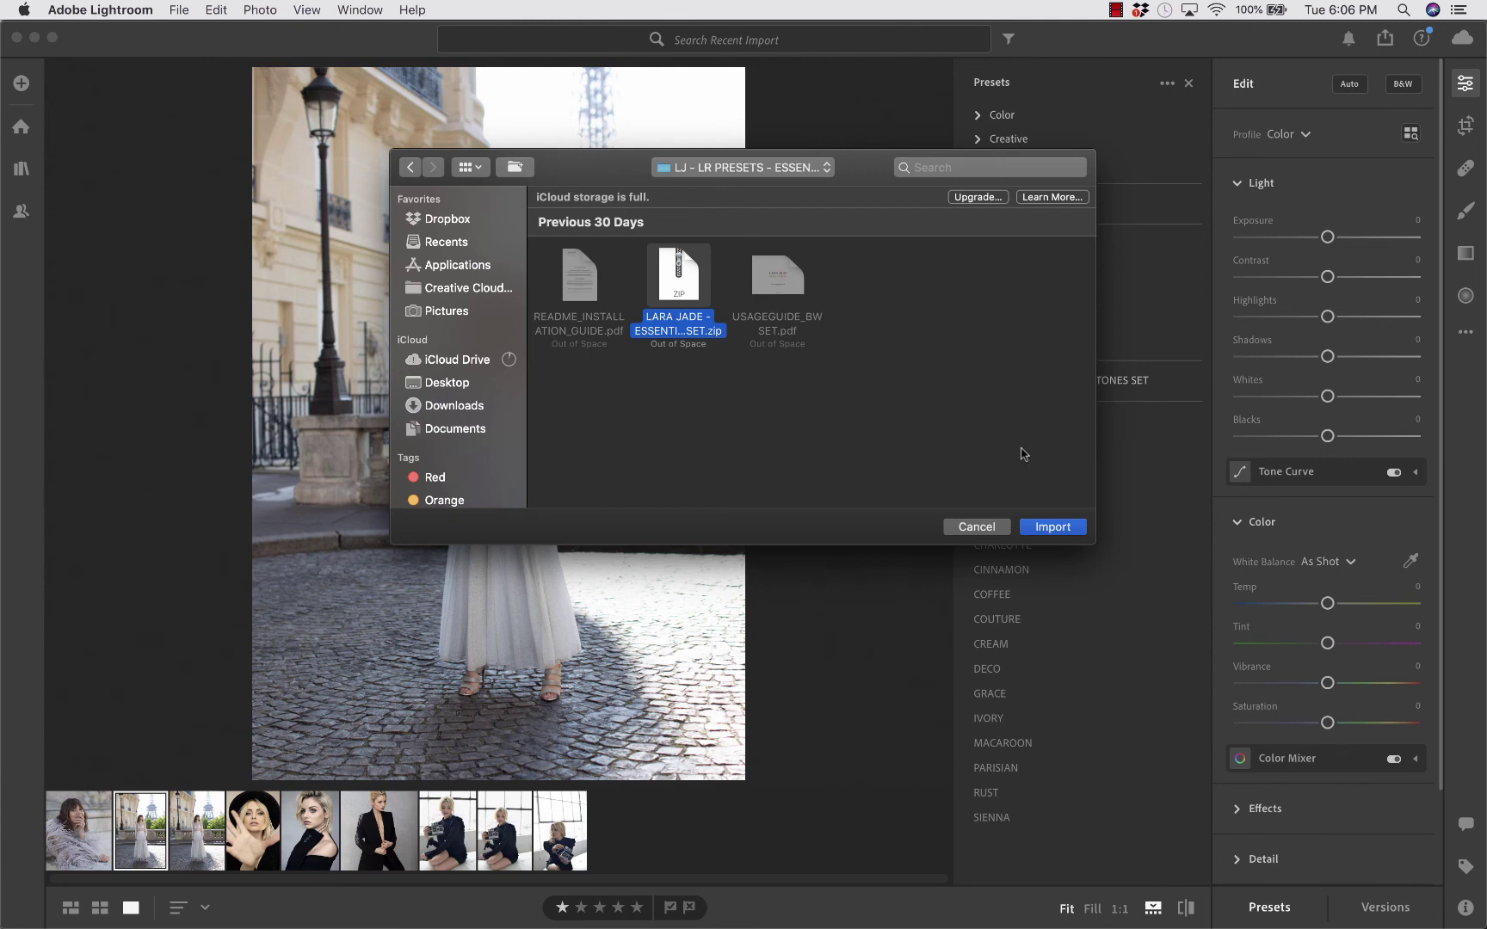
{"action": "left_click", "coordinate": [1053, 527]}
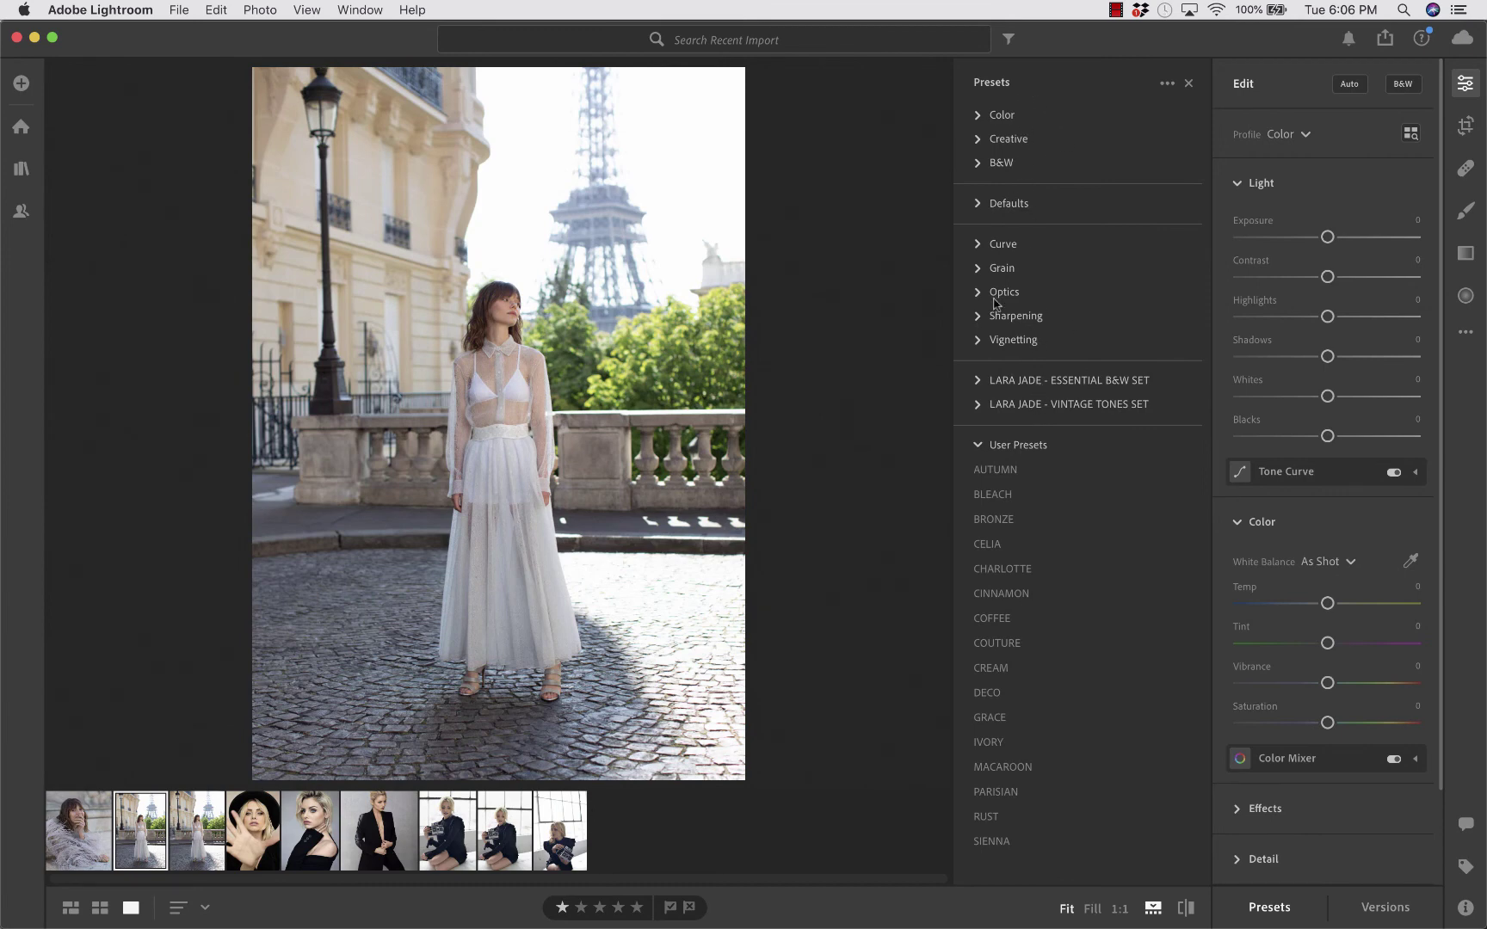
Step: Expand the Essential B&W Set and preview its presets from LJ - Beige to LJ - Earl + Grain on the Eiffel Tower photo
{"action": "left_click", "coordinate": [1039, 381]}
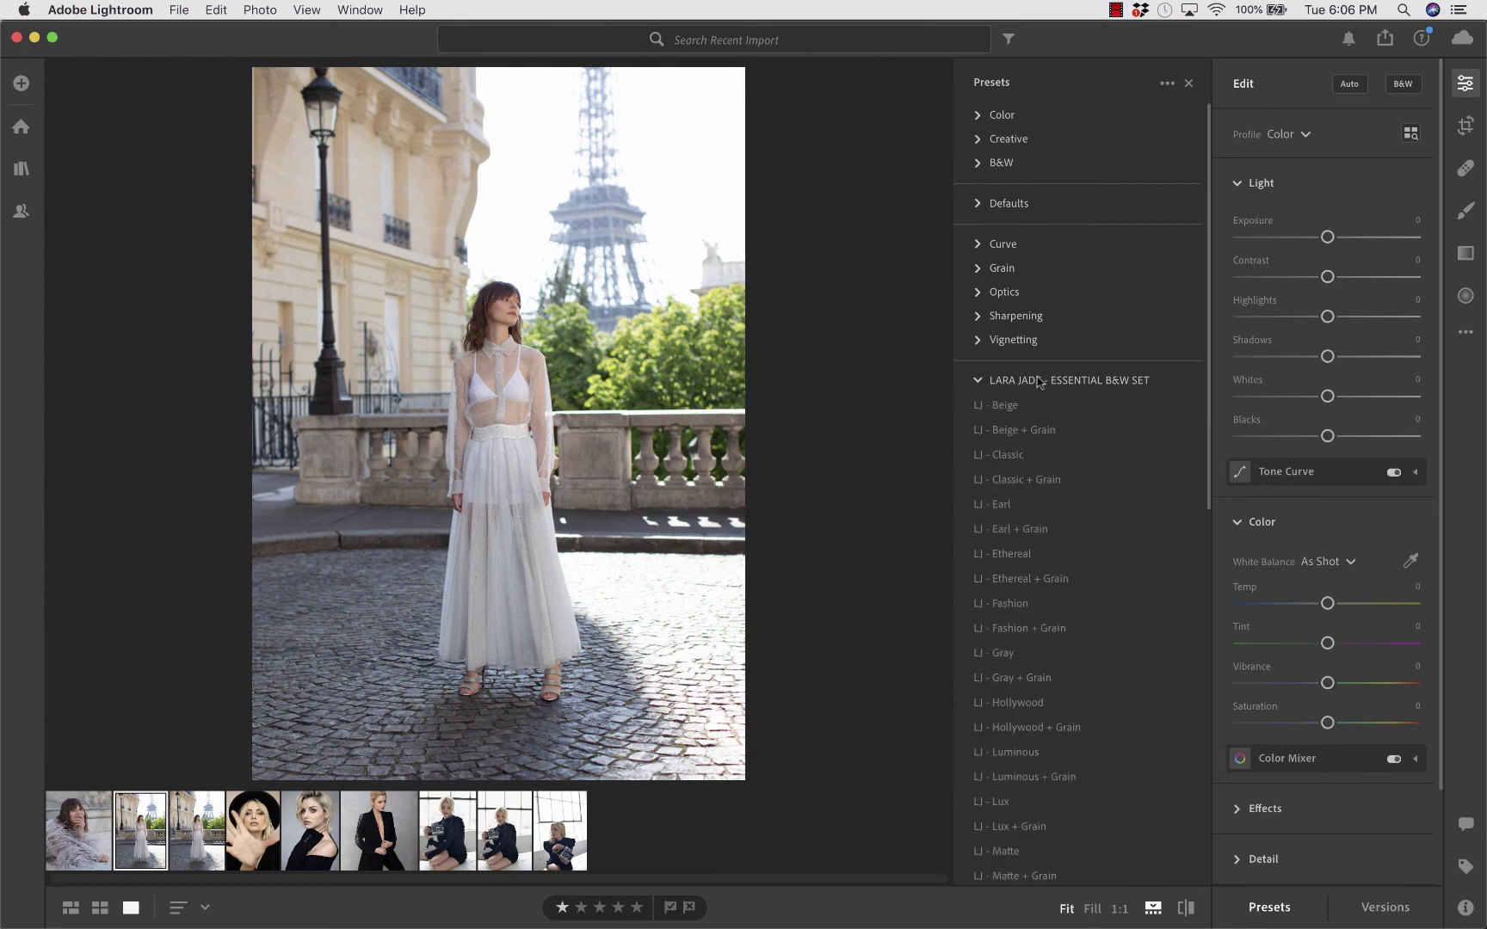
{"action": "left_click", "coordinate": [1024, 403]}
{"action": "left_click", "coordinate": [1019, 429]}
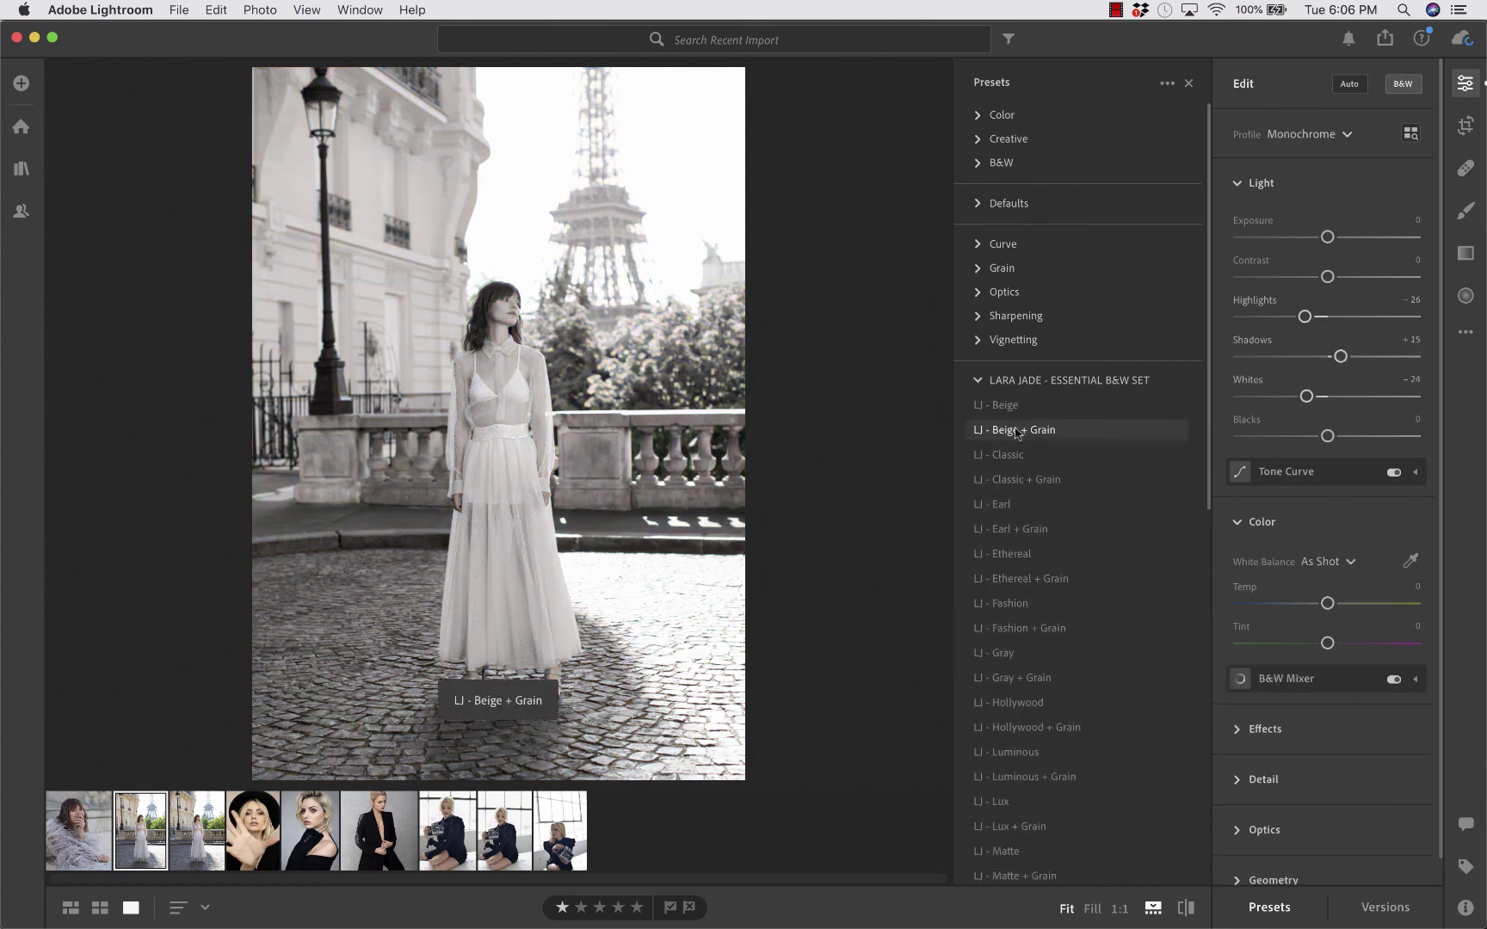
{"action": "left_click", "coordinate": [1015, 454]}
{"action": "left_click", "coordinate": [1017, 479]}
{"action": "left_click", "coordinate": [1018, 505]}
{"action": "left_click", "coordinate": [1015, 528]}
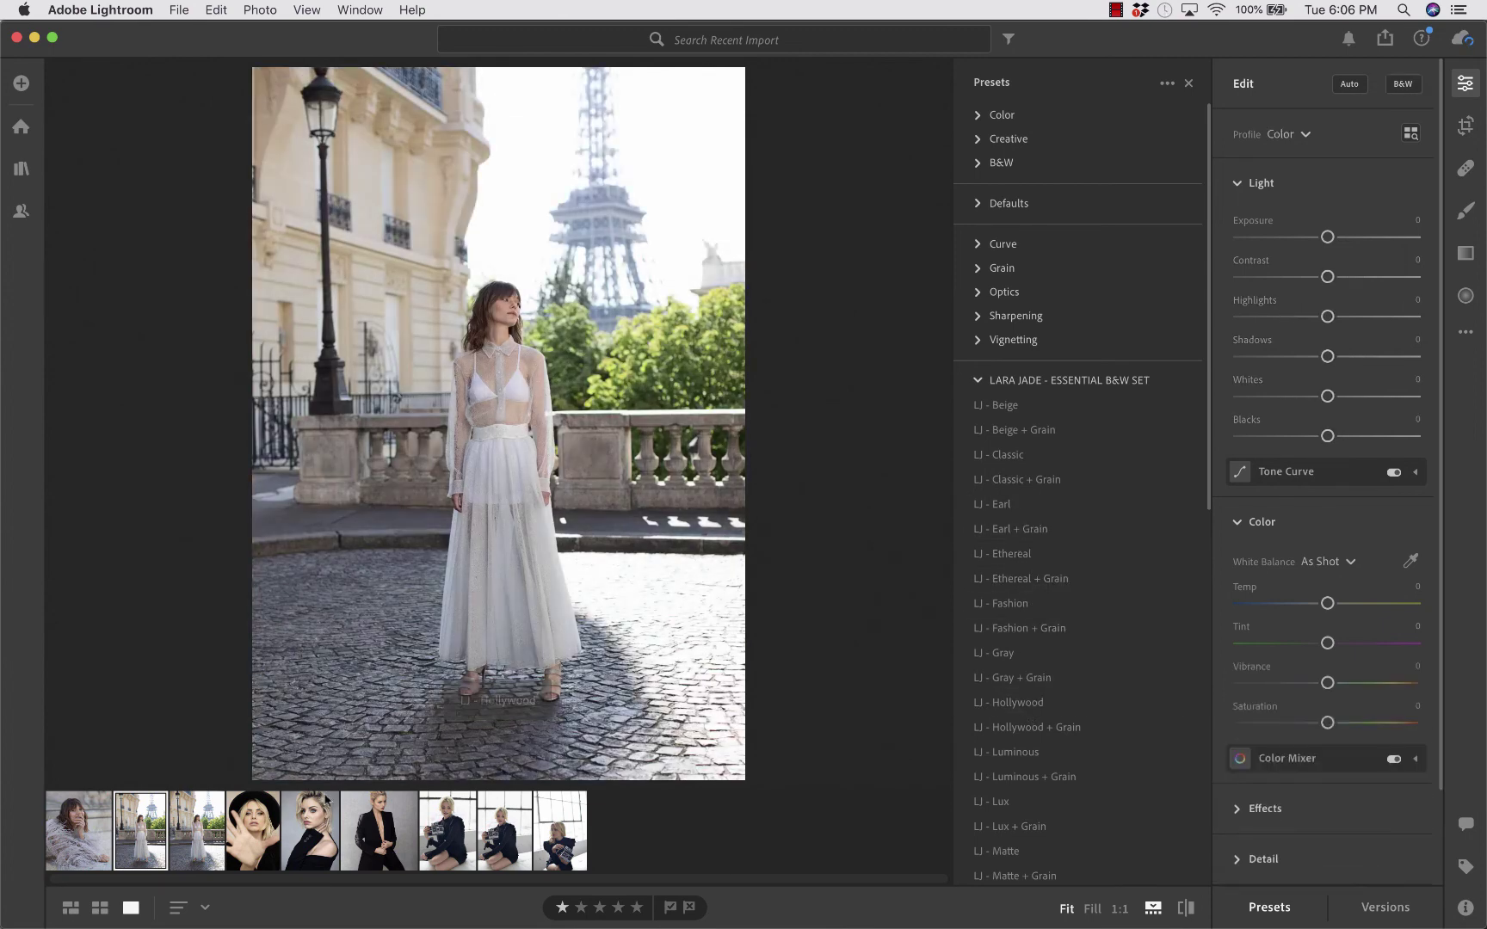
Step: Compare the LJ - Earl and LJ - Earl + Grain presets on the portrait with the black hat
{"action": "left_click", "coordinate": [252, 830]}
{"action": "left_click", "coordinate": [1024, 506]}
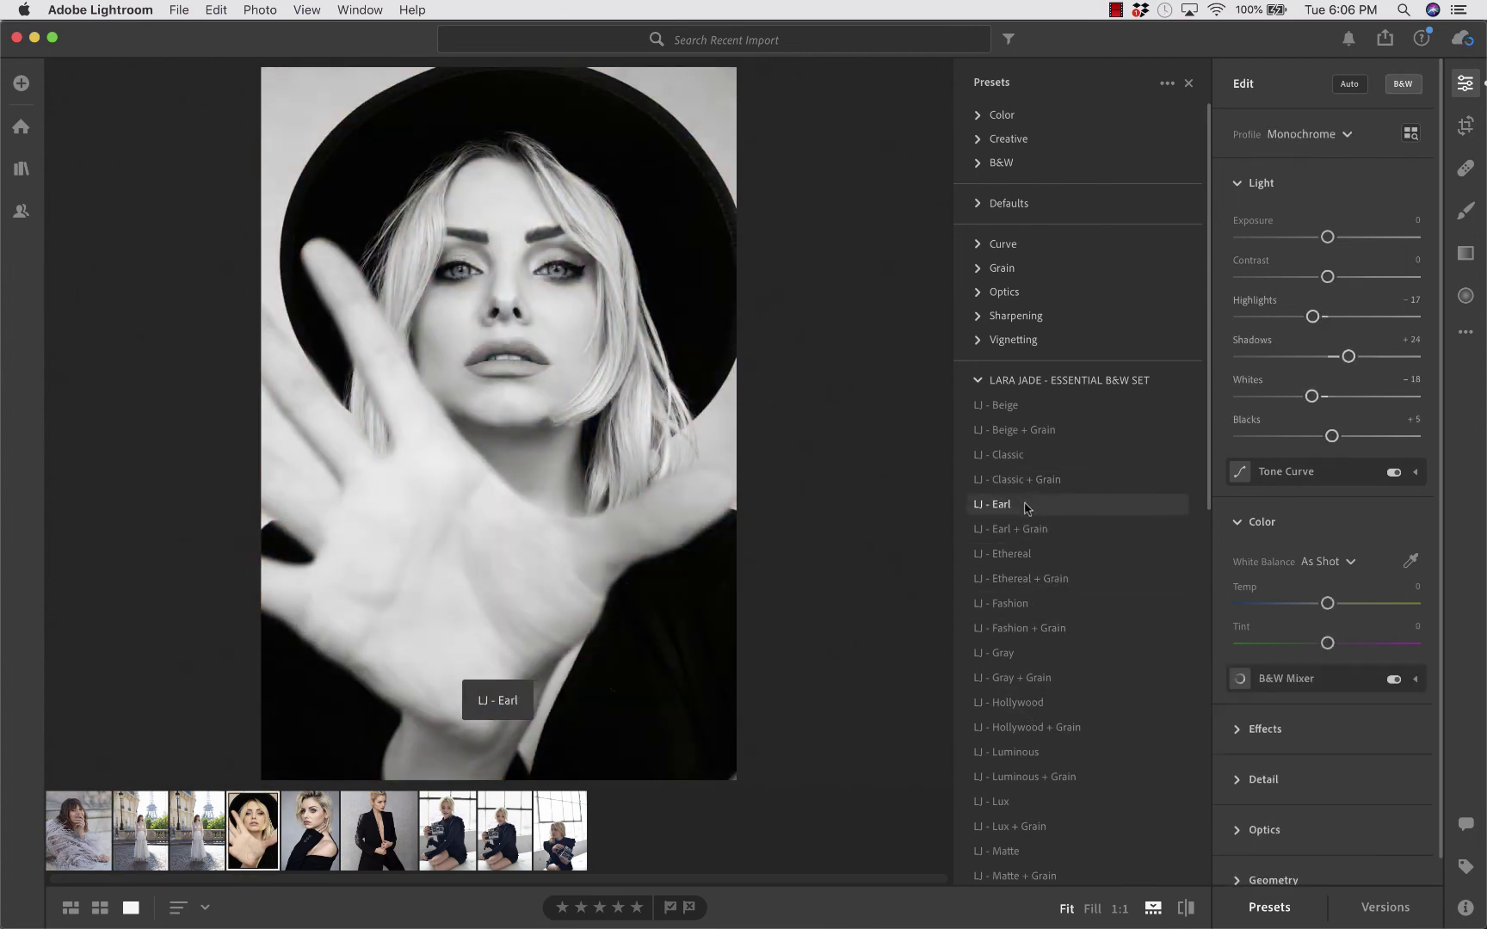
{"action": "left_click", "coordinate": [1027, 529]}
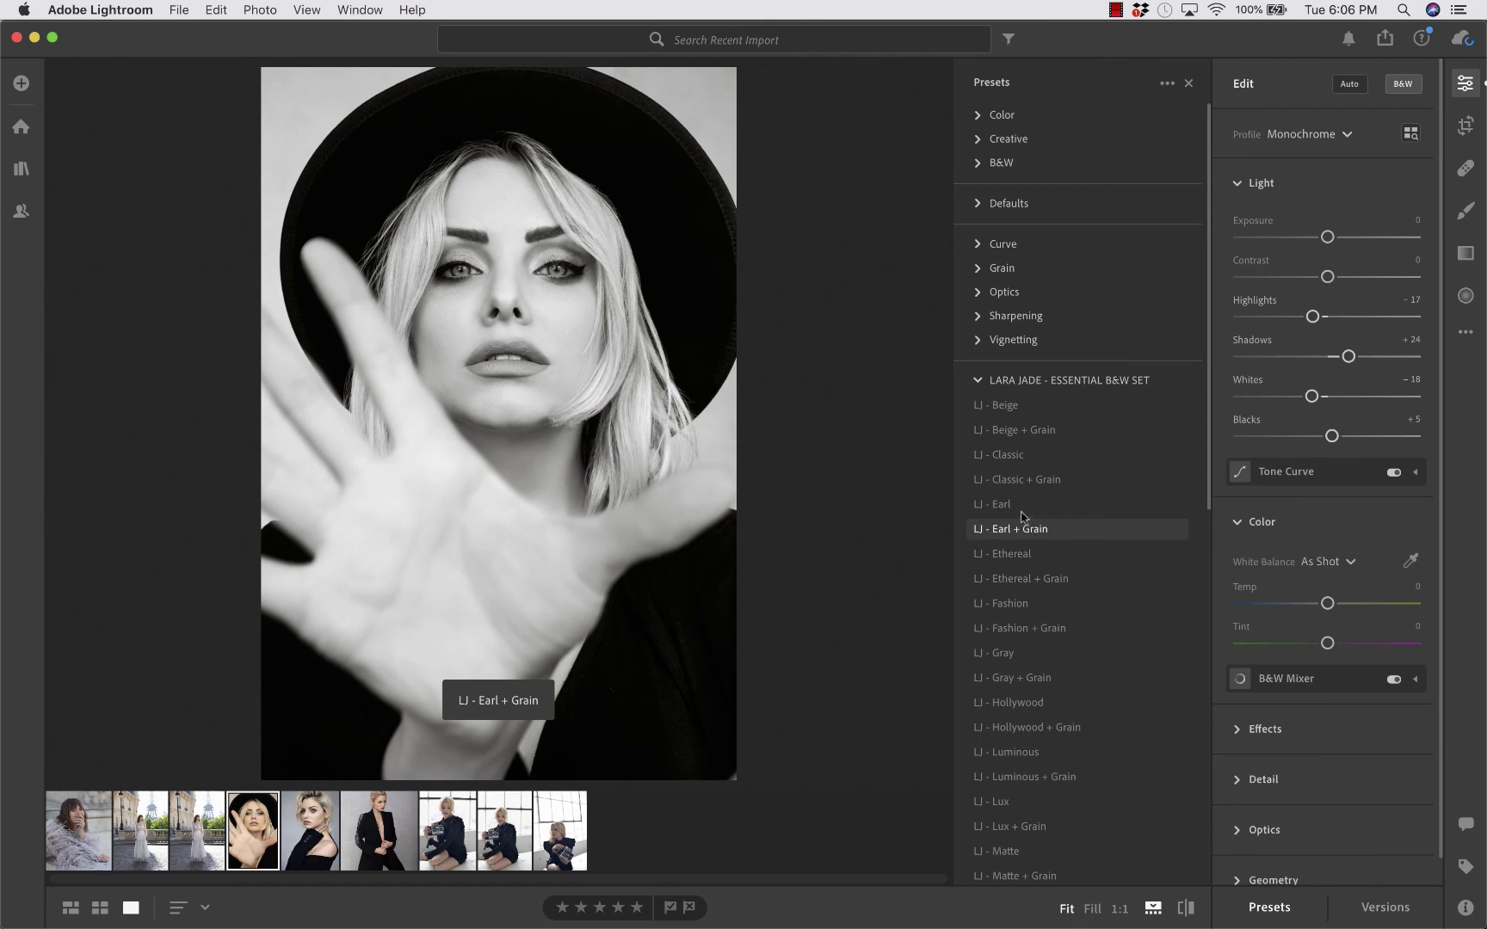
{"action": "left_click", "coordinate": [1024, 506]}
{"action": "left_click", "coordinate": [1022, 529]}
{"action": "left_click", "coordinate": [1017, 508]}
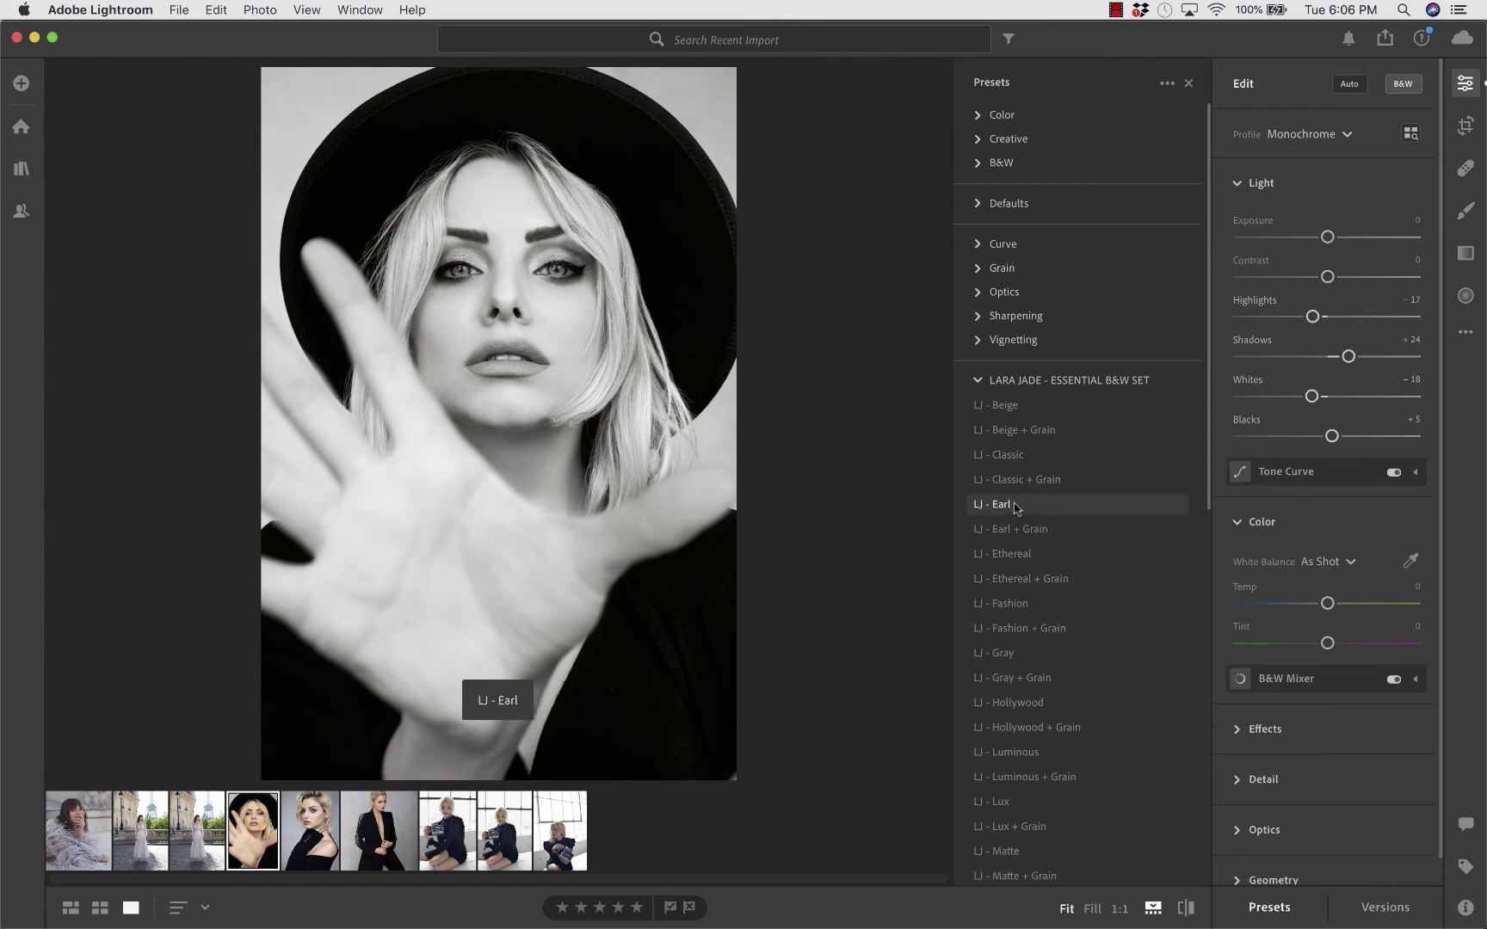
{"action": "left_click", "coordinate": [1016, 527]}
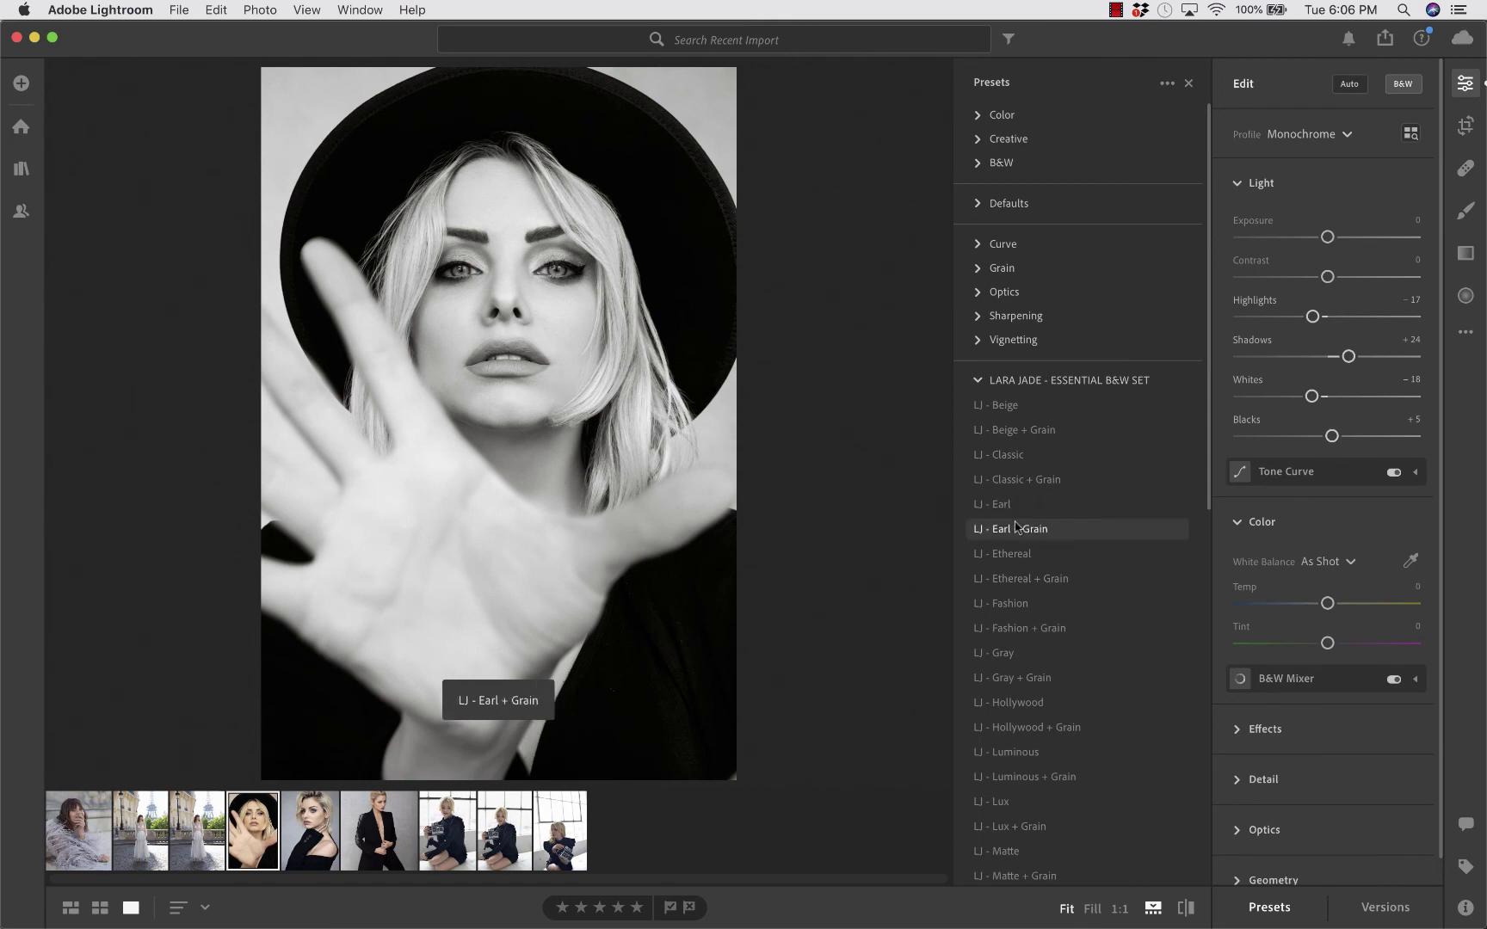
Step: Return to the Eiffel Tower photo and preview the Essential B&W Set presets from LJ - Gray + Grain to LJ - Mist
{"action": "key", "text": "Left"}
{"action": "key", "text": "Left"}
{"action": "scroll", "coordinate": [1145, 629], "scroll_direction": "down", "scroll_amount": 3}
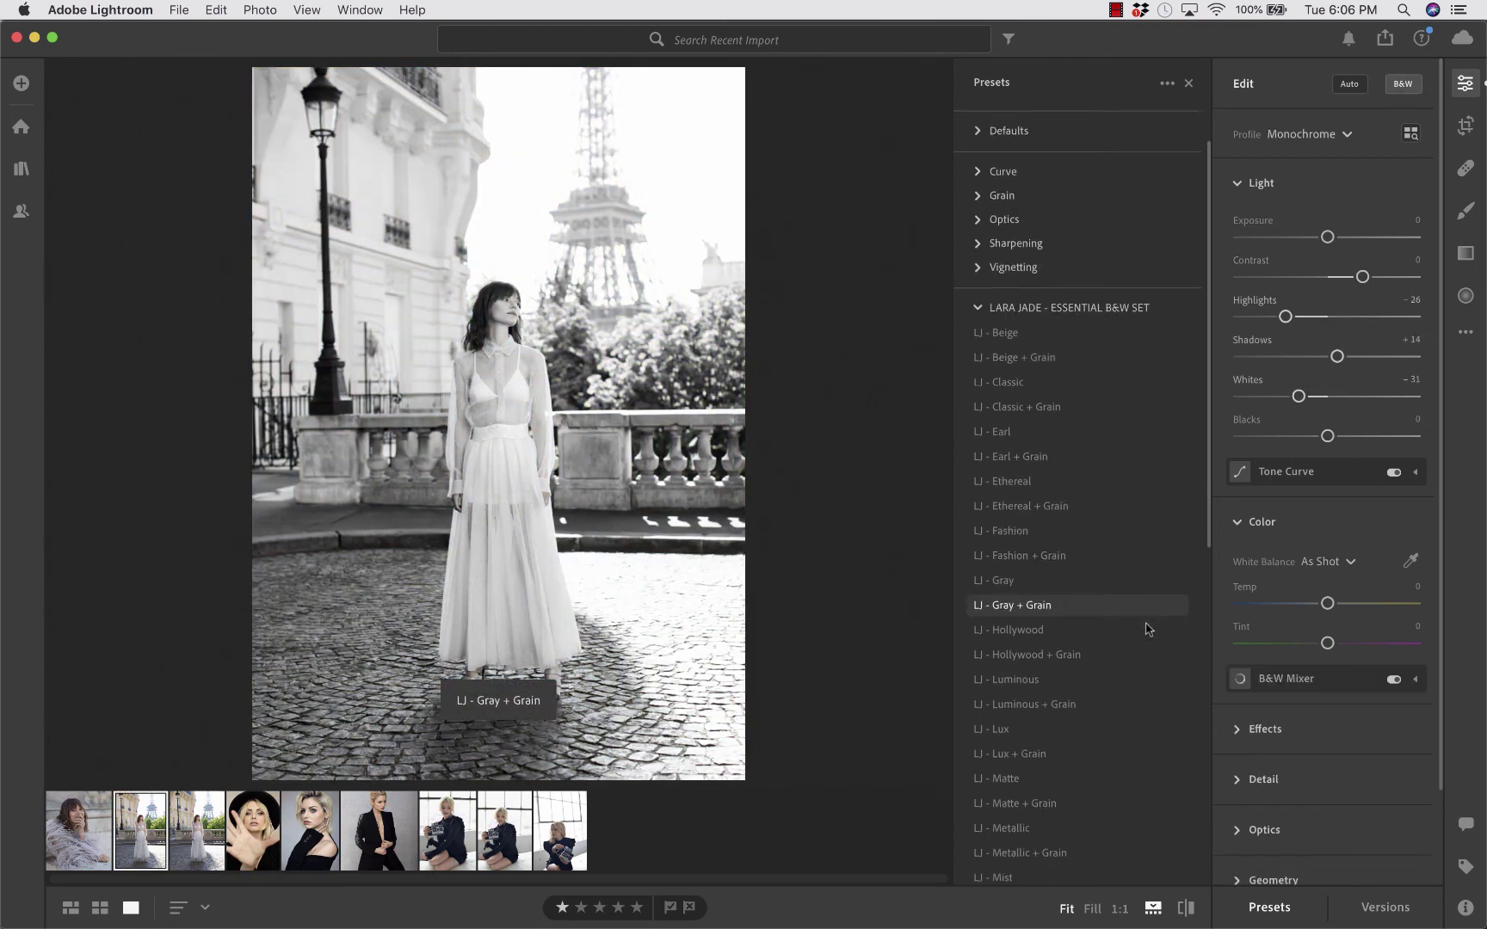
{"action": "left_click", "coordinate": [1000, 870]}
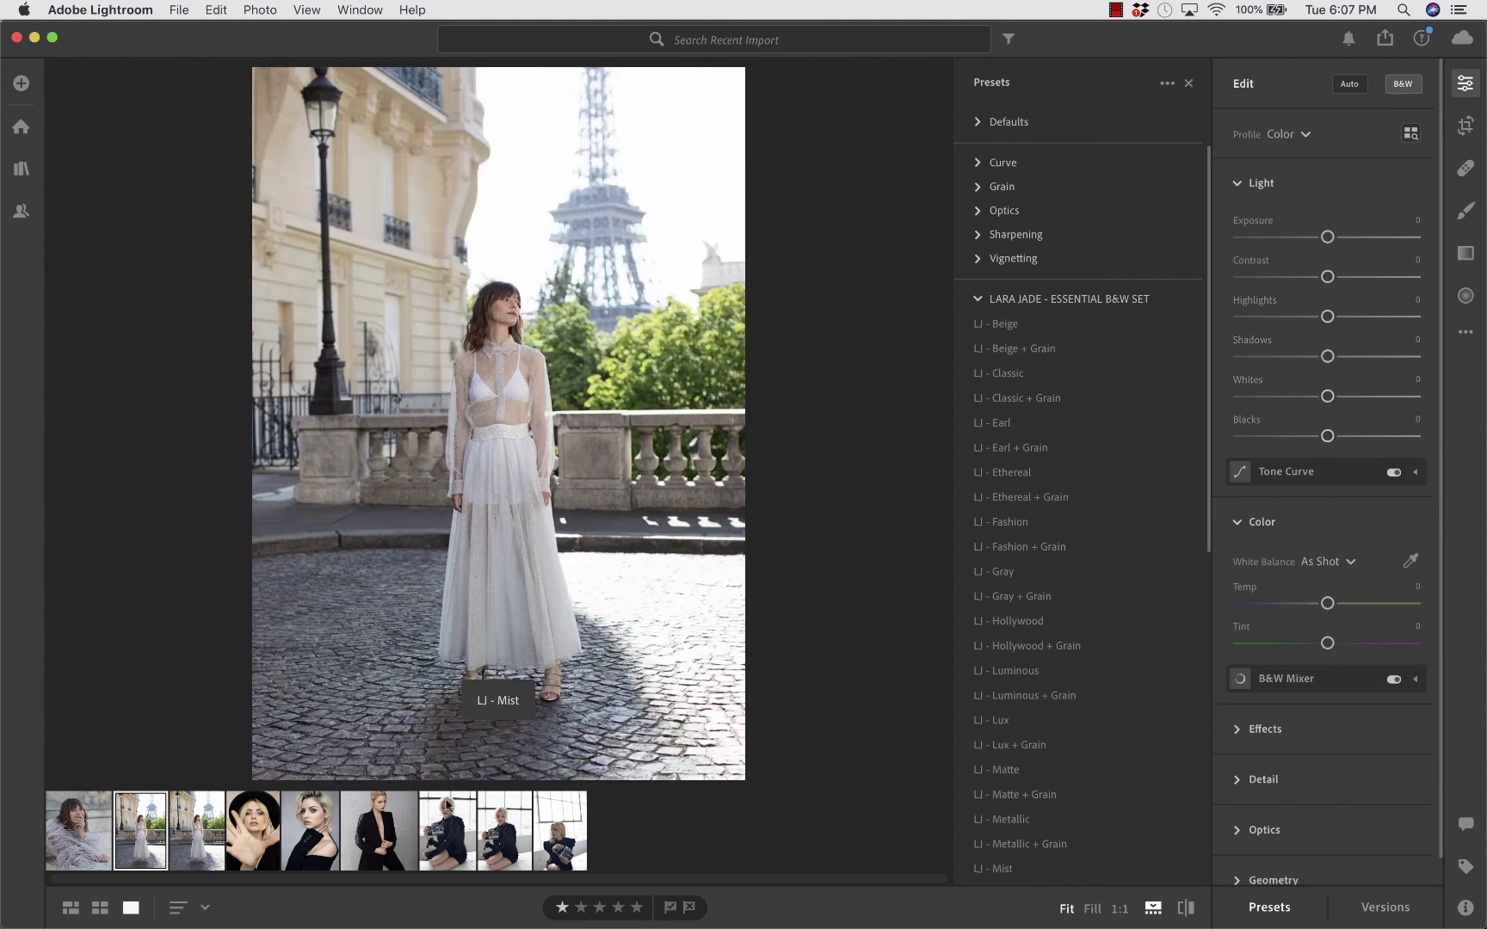
Step: Show the portrait with the black blazer and compare the LJ - Gray + Grain and LJ - Fashion + Grain presets on it
{"action": "key", "text": "Right"}
{"action": "key", "text": "Right"}
{"action": "key", "text": "Right"}
{"action": "key", "text": "Right"}
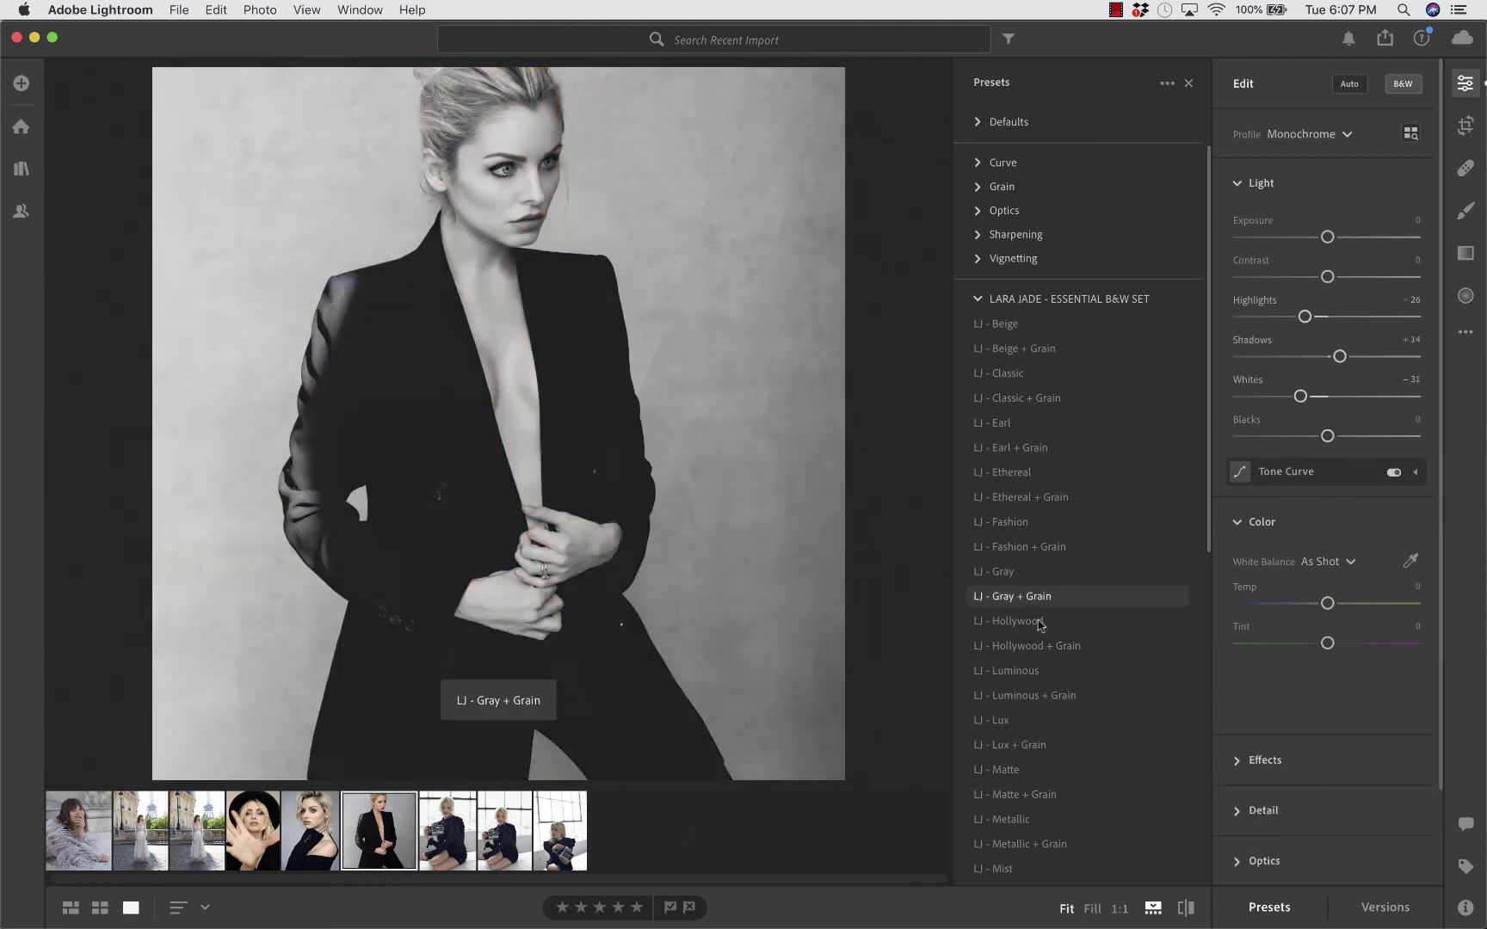
{"action": "left_click", "coordinate": [1029, 573]}
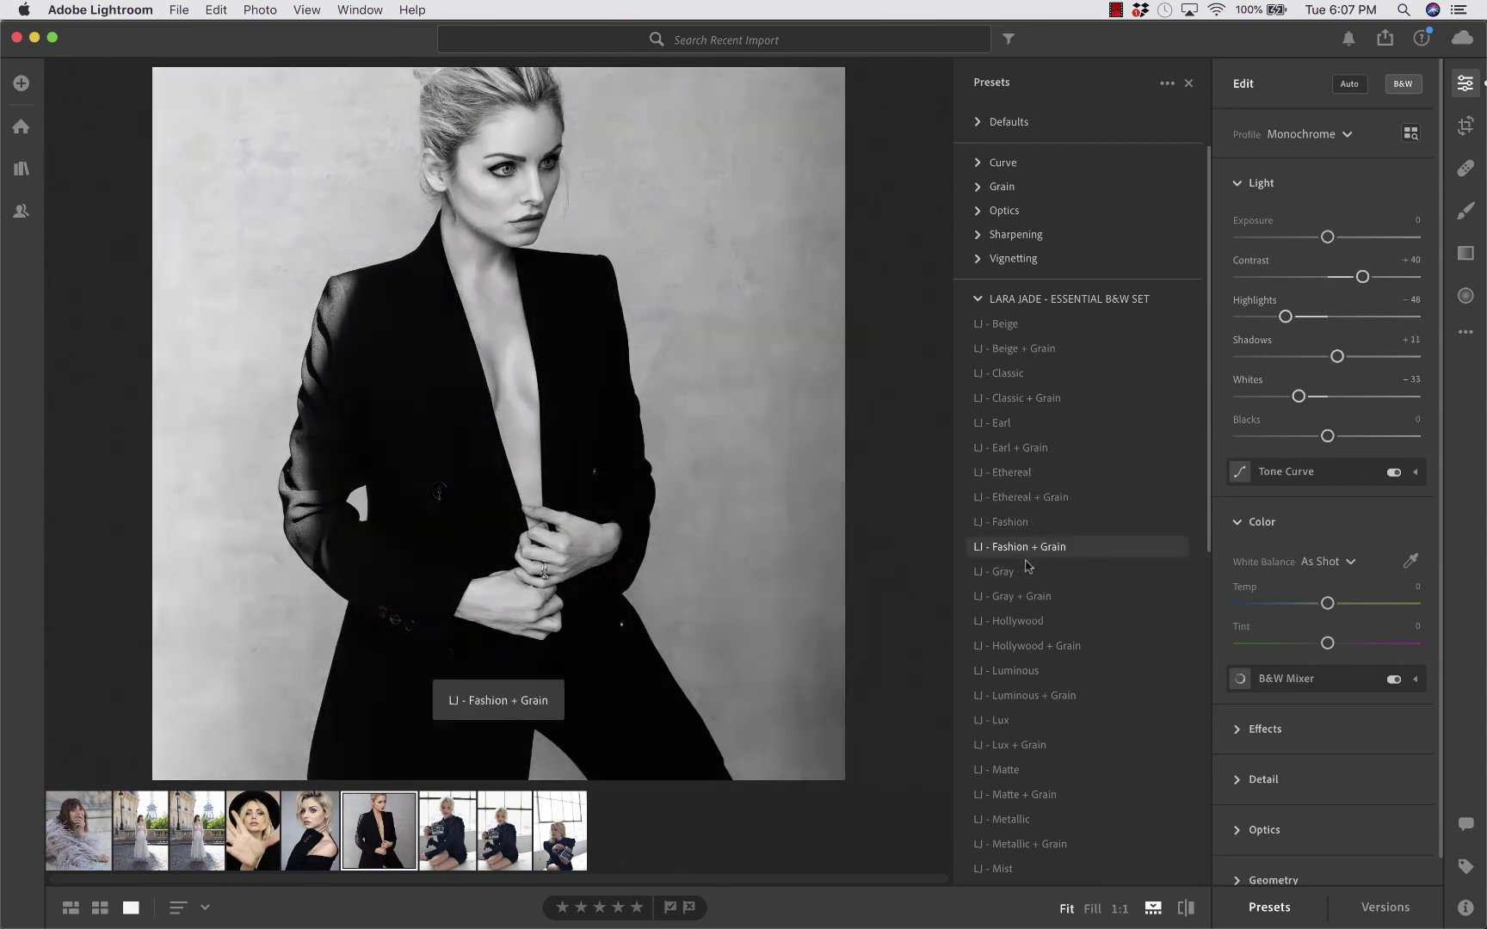
Step: On the feather-coat portrait, try the LJ - Classic, LJ - Ethereal + Grain and LJ - Gray presets and settle on LJ - Luminous
{"action": "left_click", "coordinate": [79, 843]}
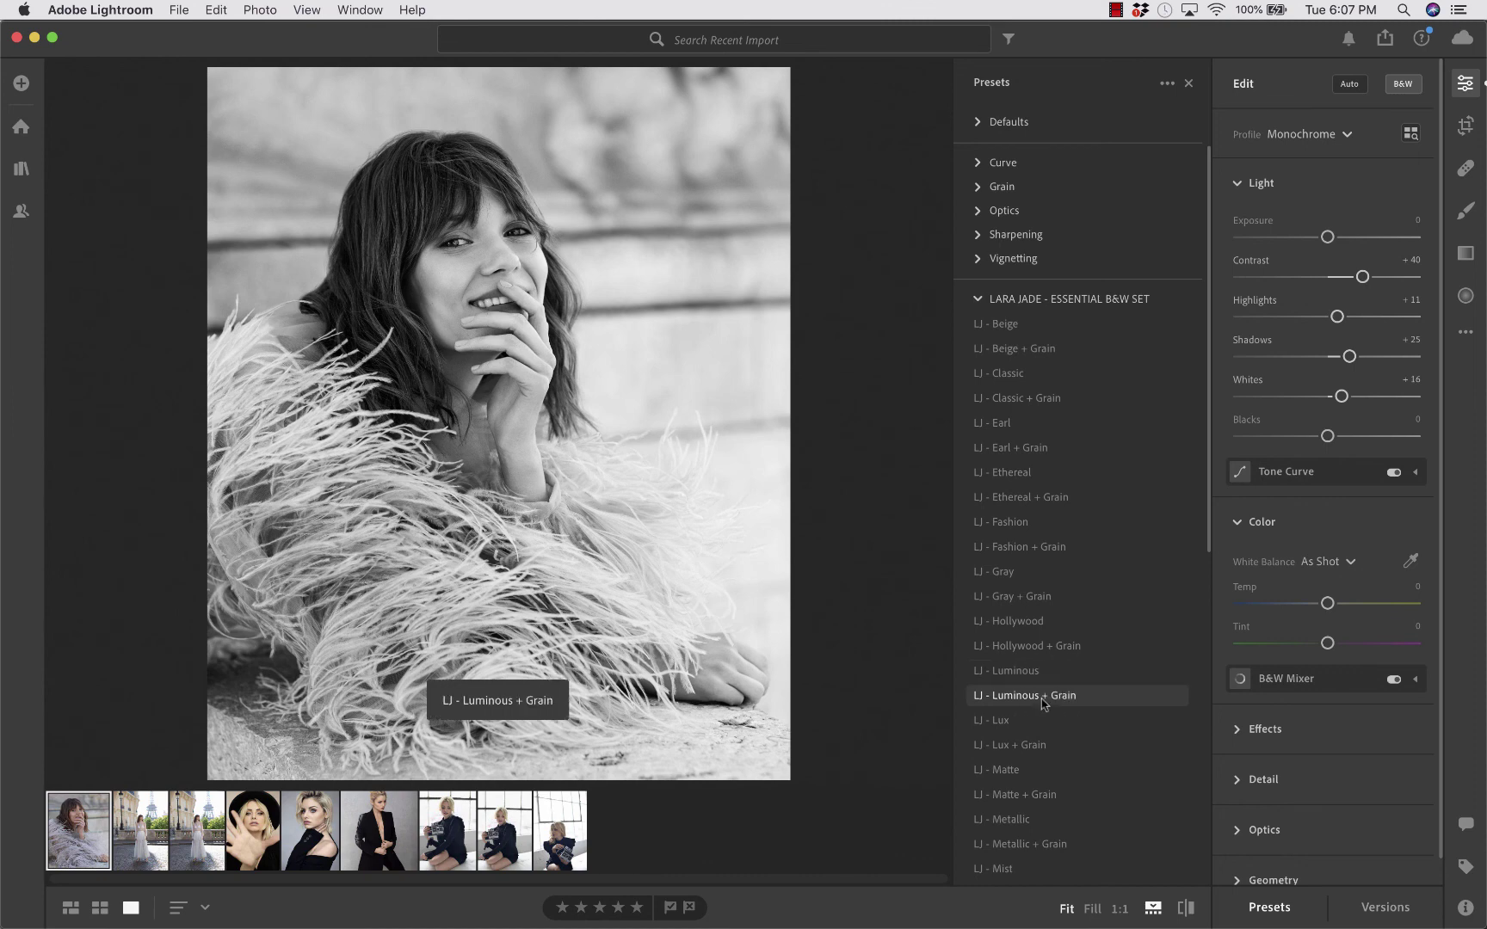
{"action": "left_click", "coordinate": [1038, 449]}
{"action": "left_click", "coordinate": [1051, 376]}
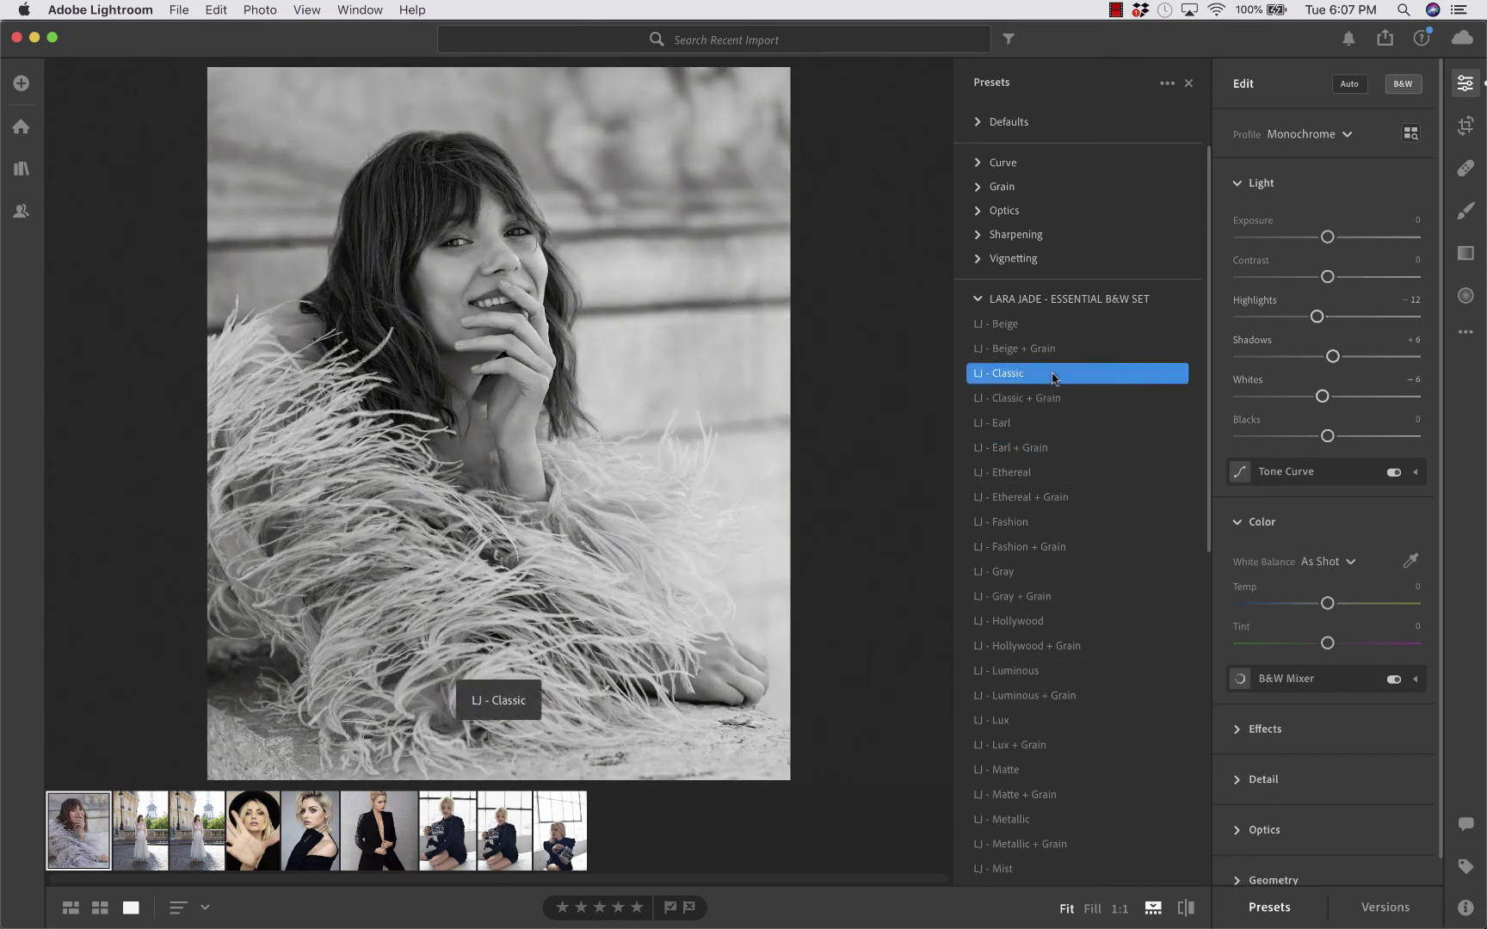
{"action": "left_click", "coordinate": [1049, 497]}
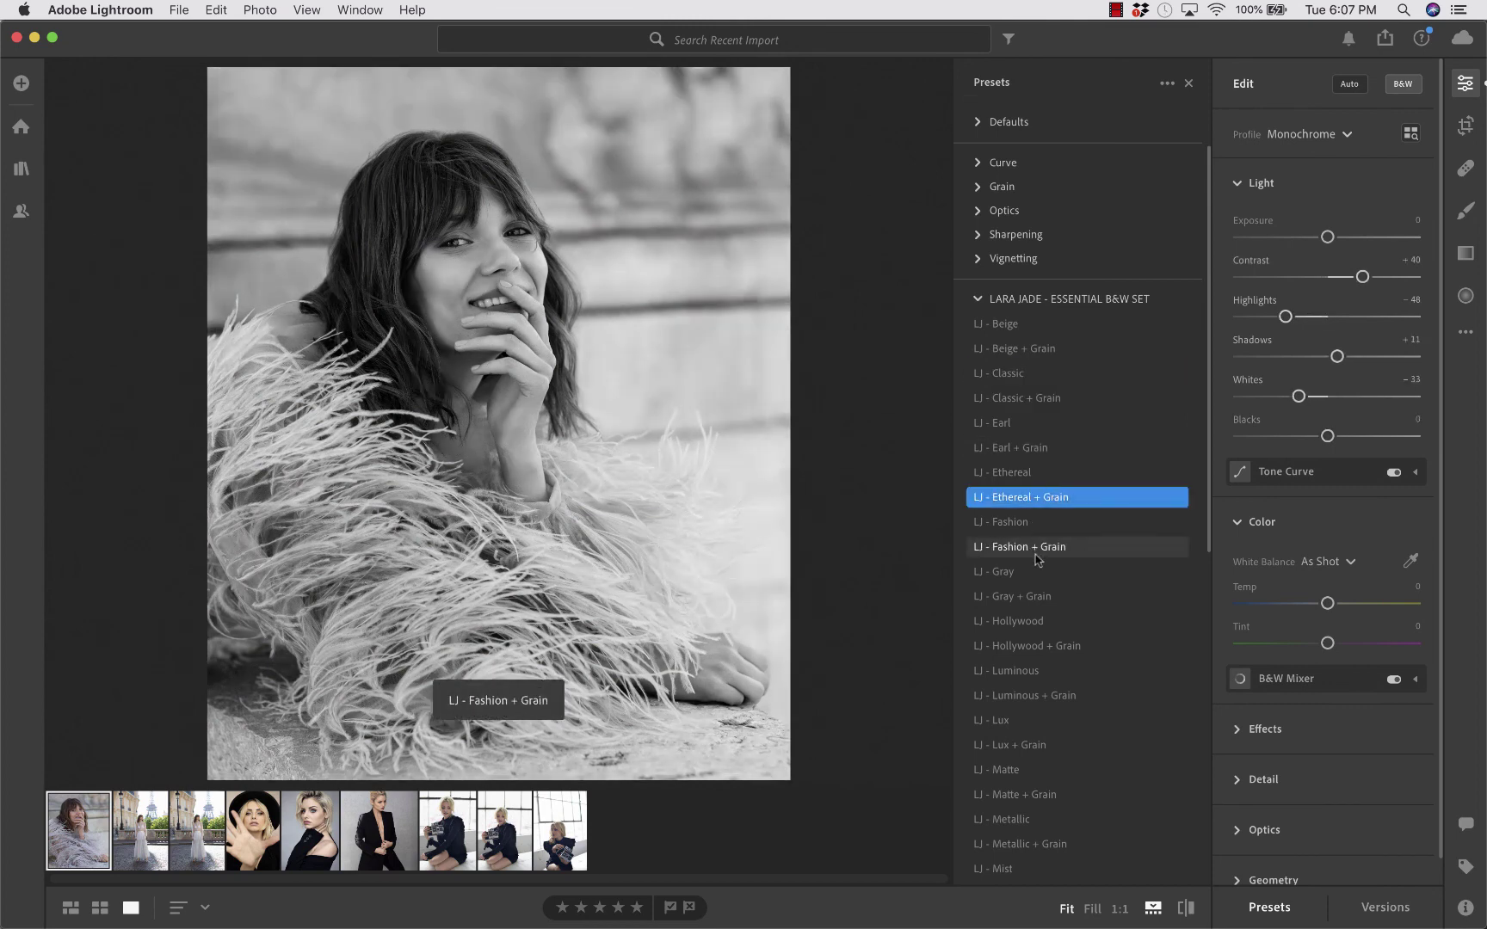
{"action": "left_click", "coordinate": [1026, 572]}
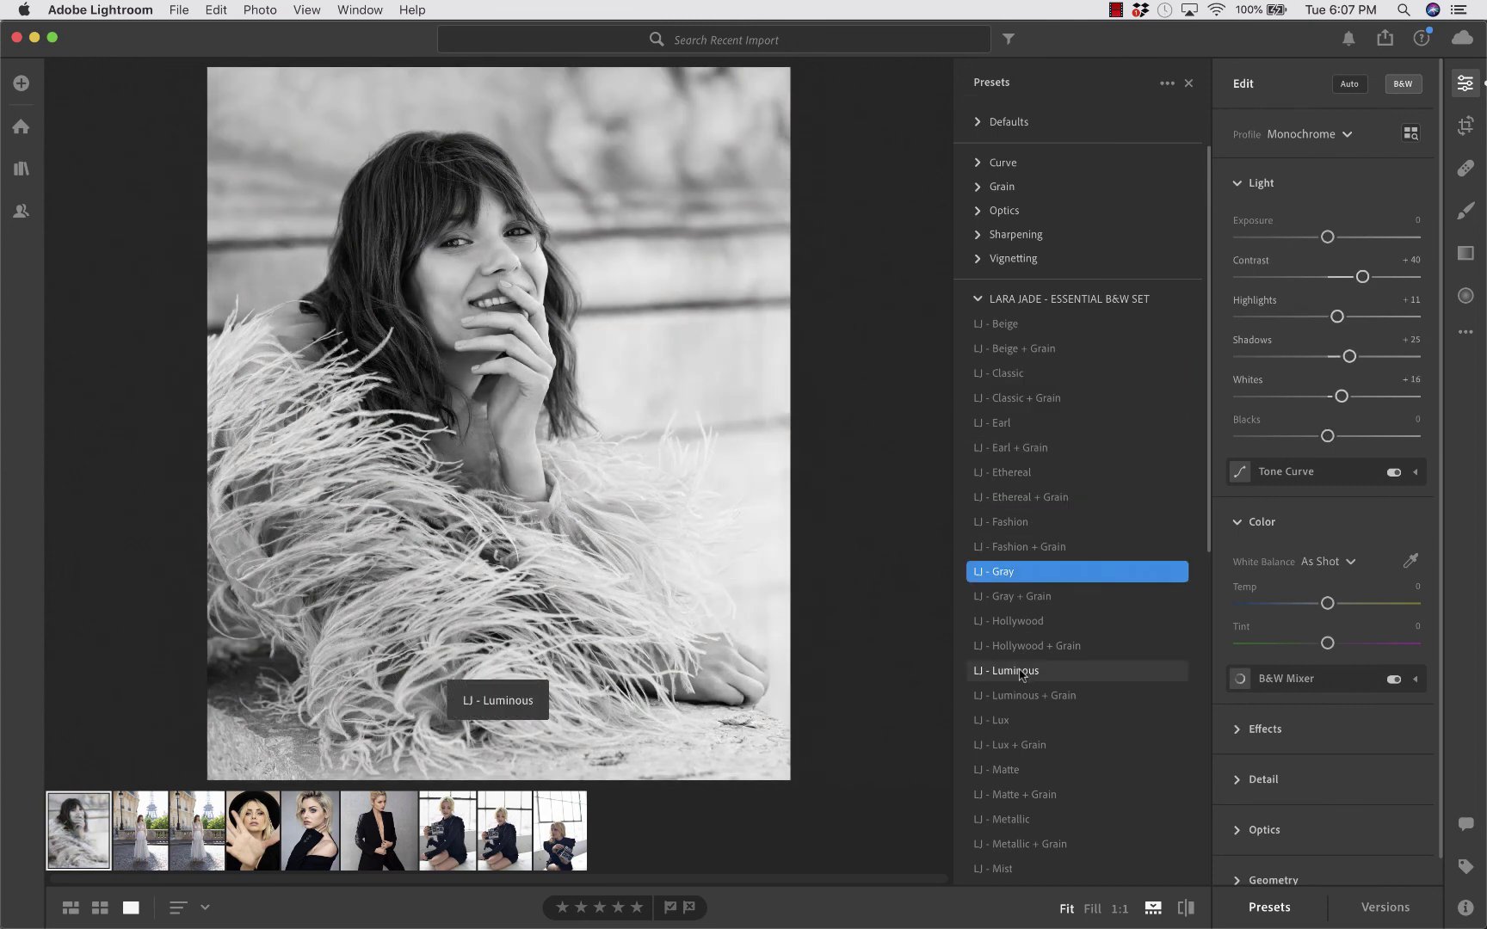
{"action": "left_click", "coordinate": [1019, 671]}
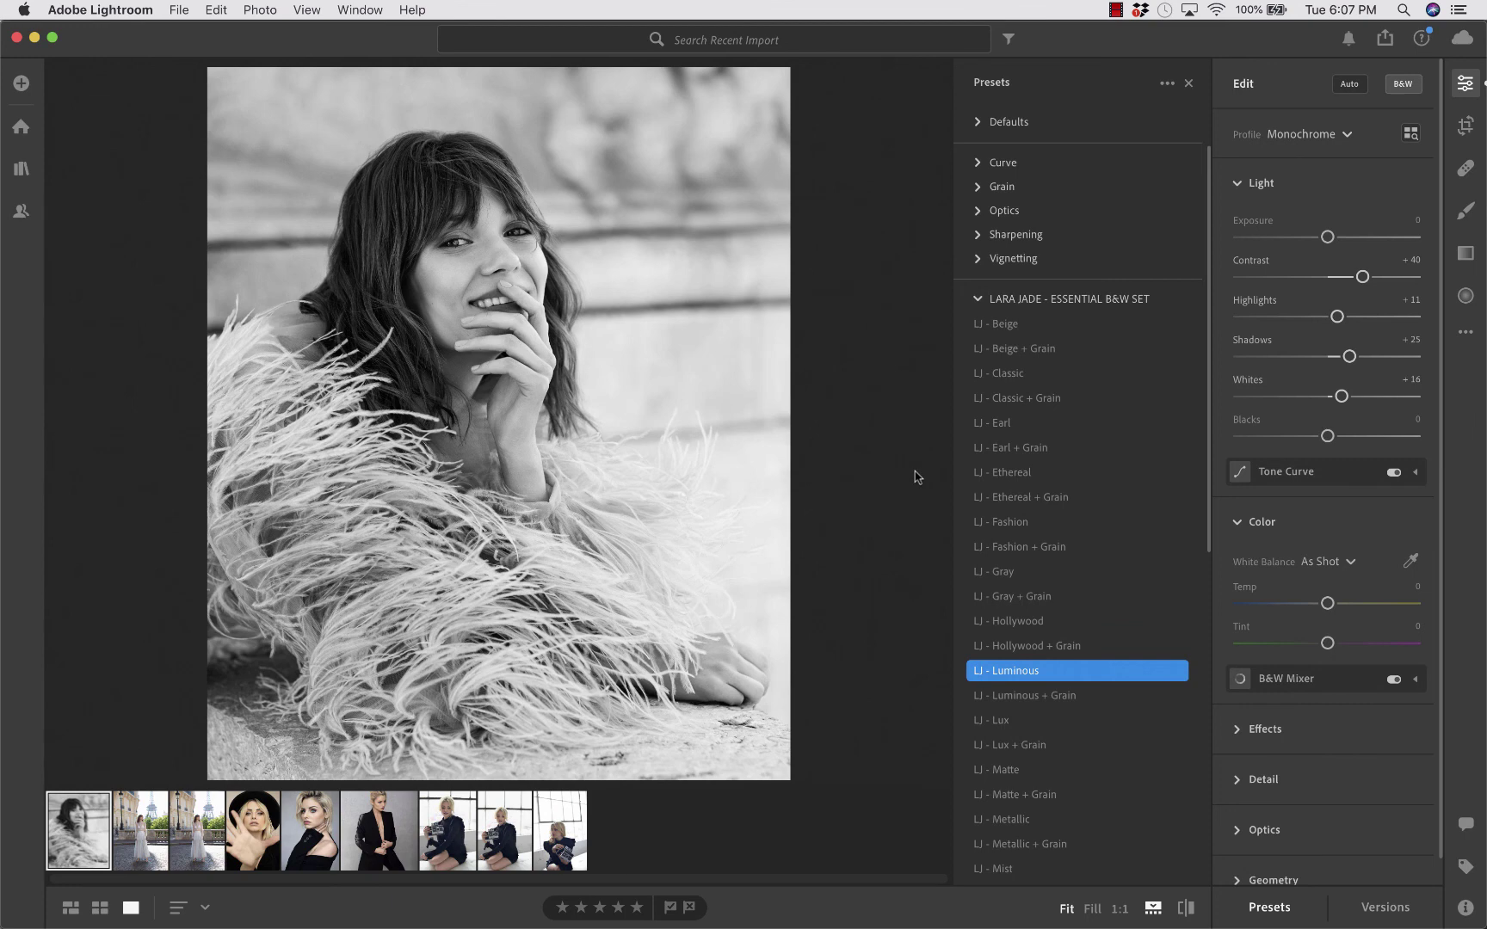